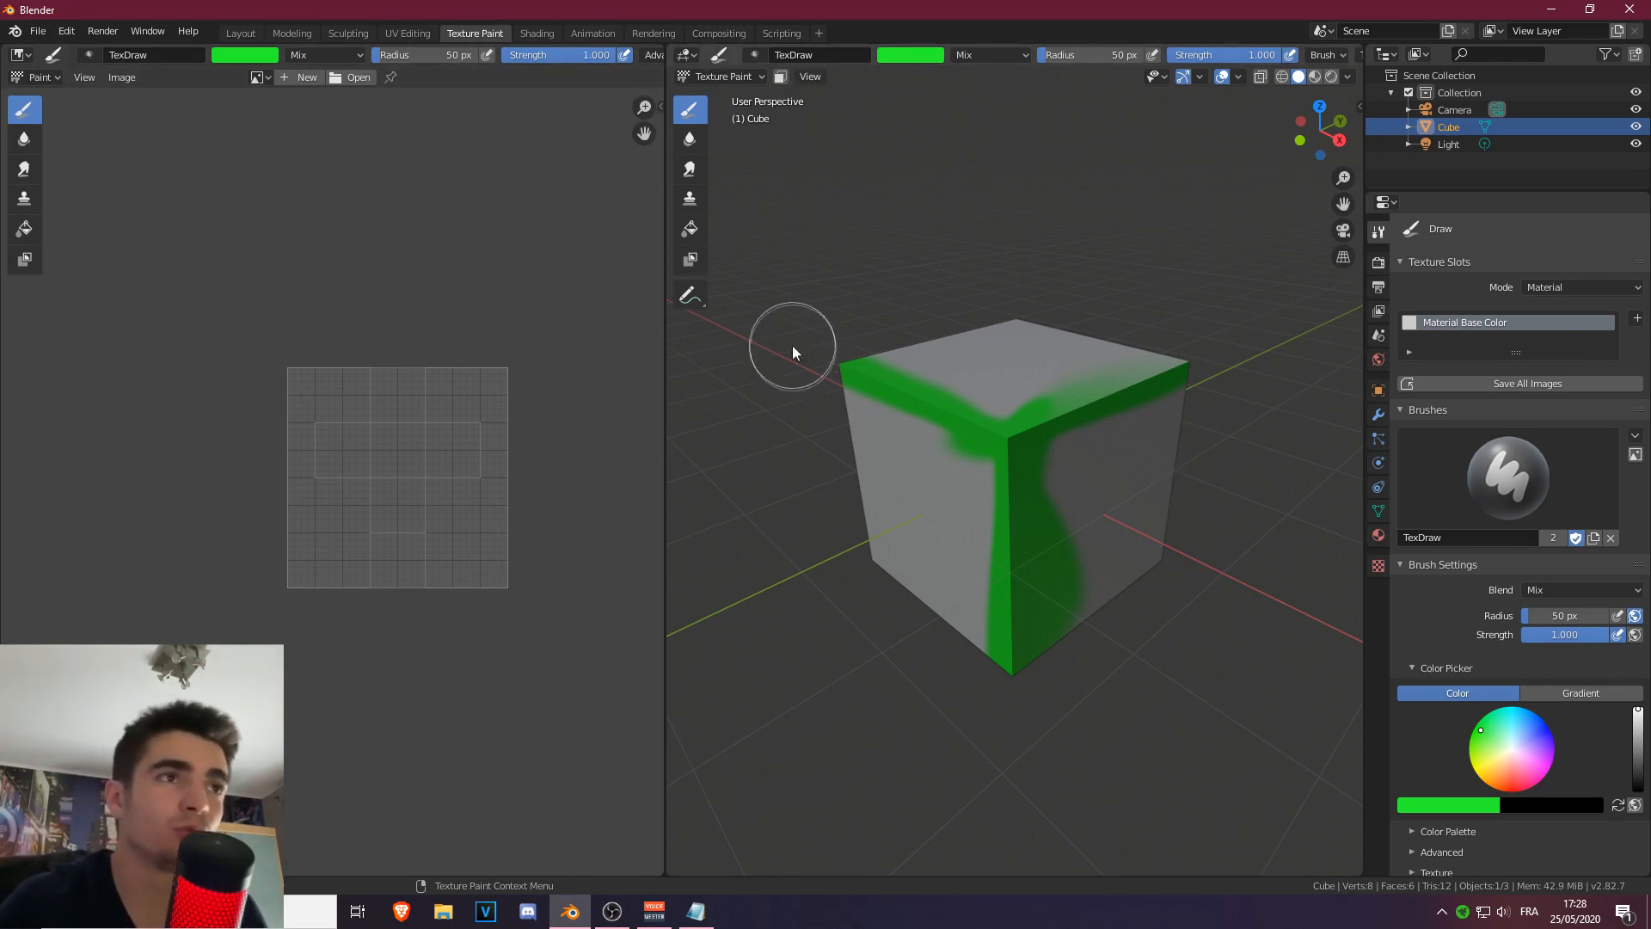
pyautogui.scroll(1, 855, 373)
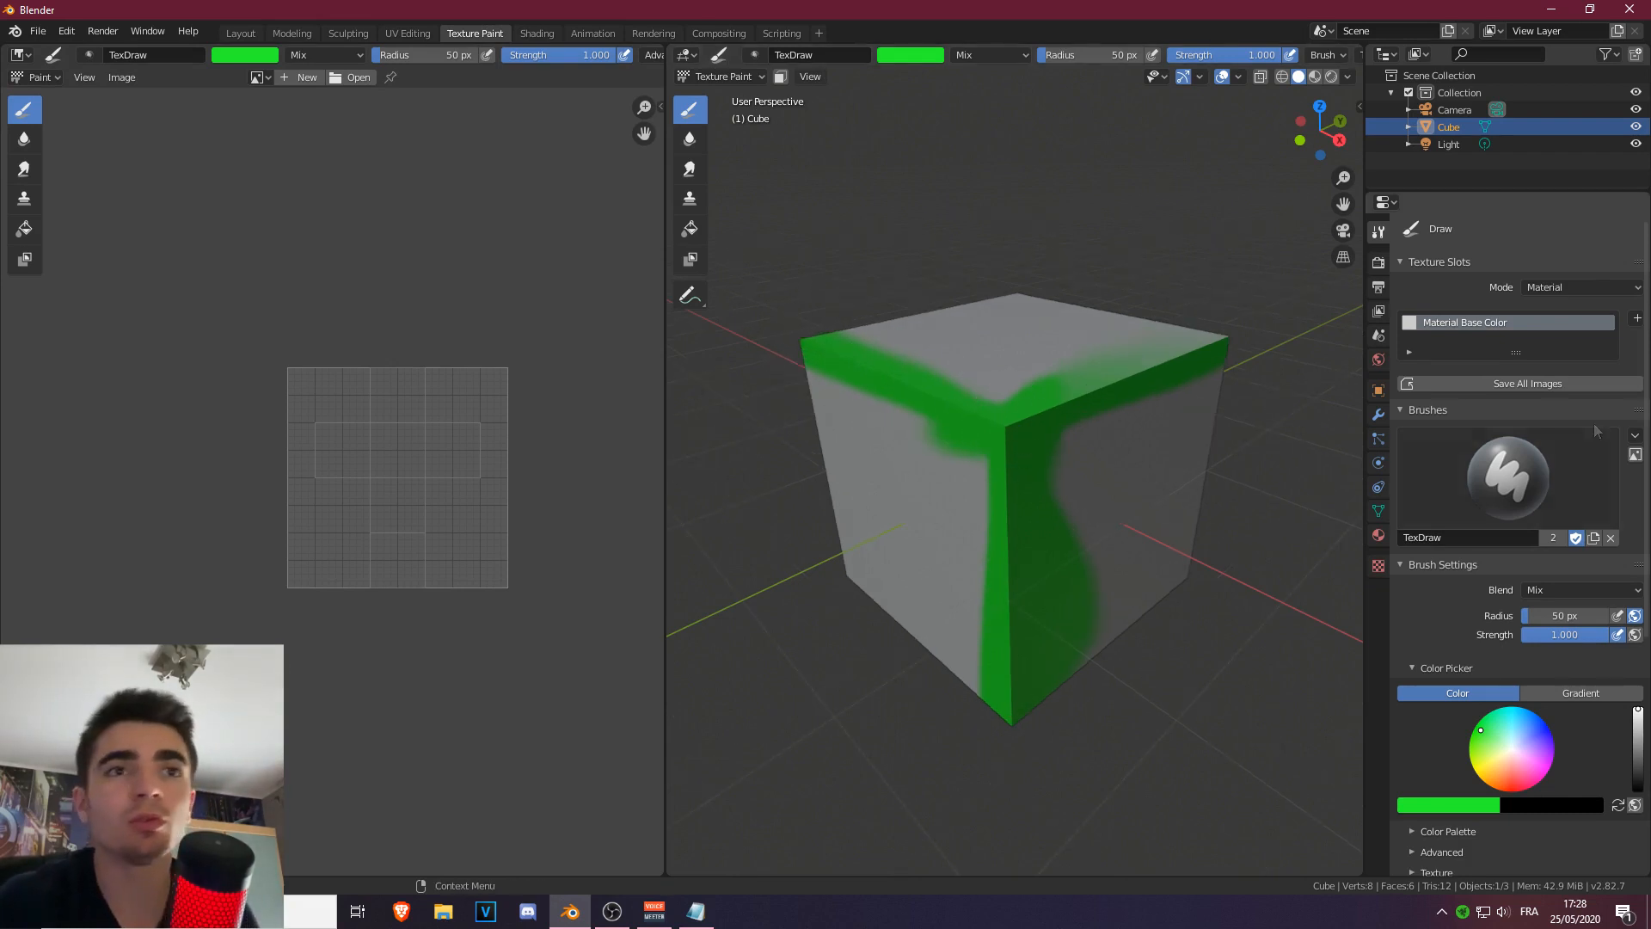
pyautogui.scroll(-3, 1502, 413)
pyautogui.scroll(3, 1501, 413)
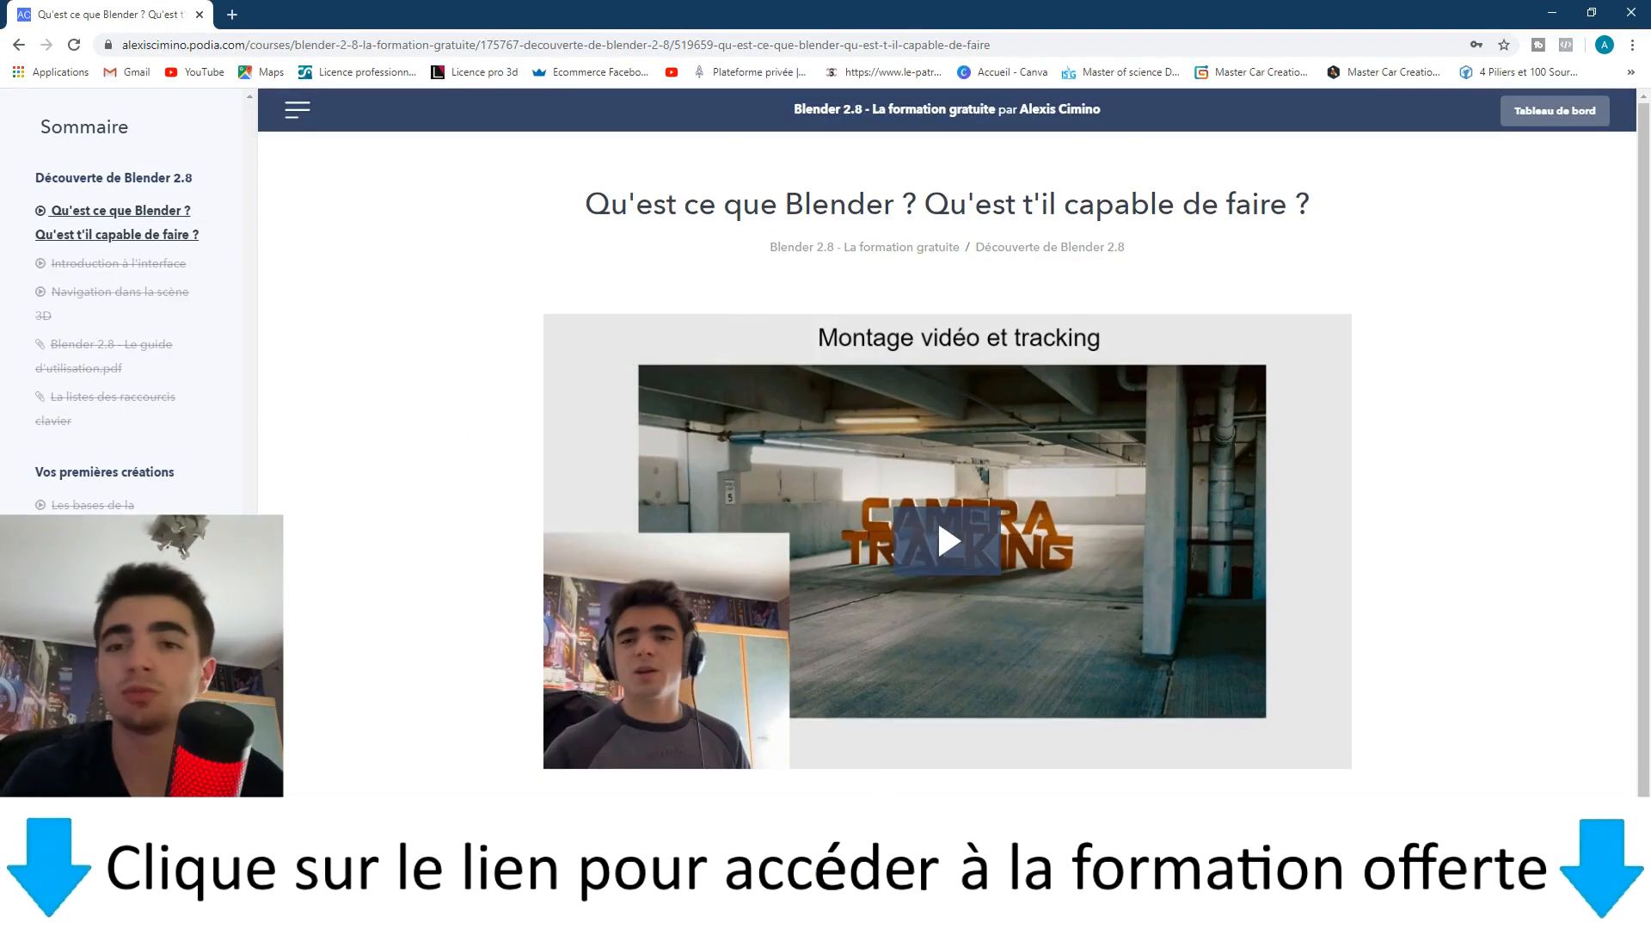
# Browse the lessons of the free Blender 2.8 course in the web browser as far as Aperçu des matériaux.
pyautogui.click(1109, 838)
pyautogui.click(1109, 839)
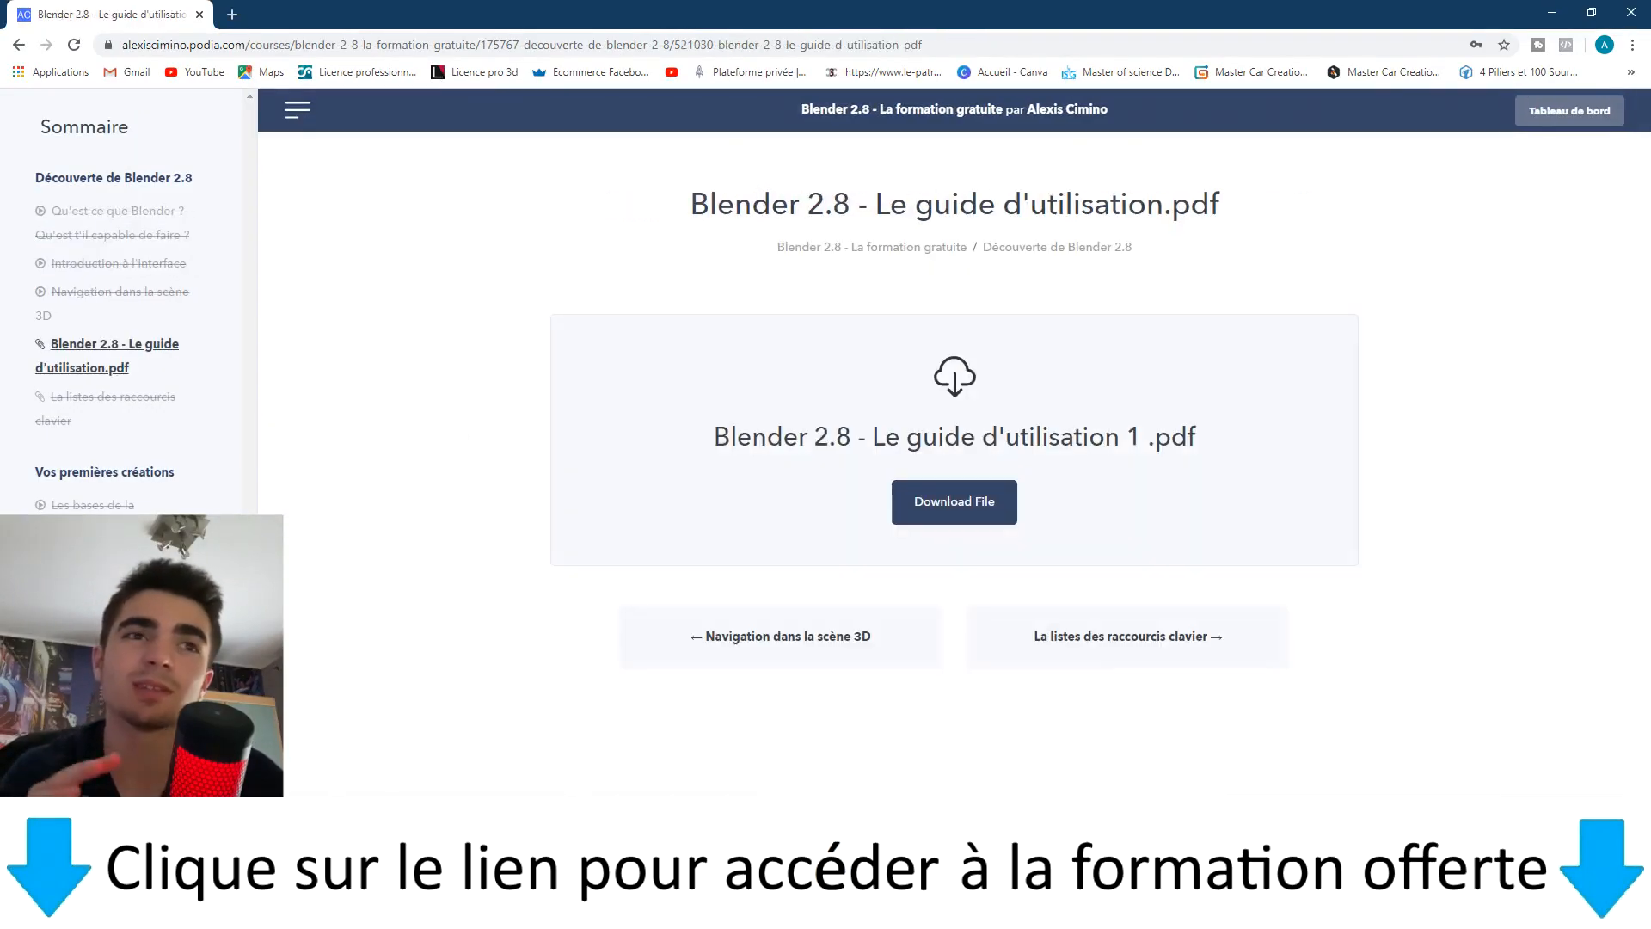
pyautogui.click(1105, 665)
pyautogui.click(1091, 663)
pyautogui.click(1080, 838)
pyautogui.click(1078, 838)
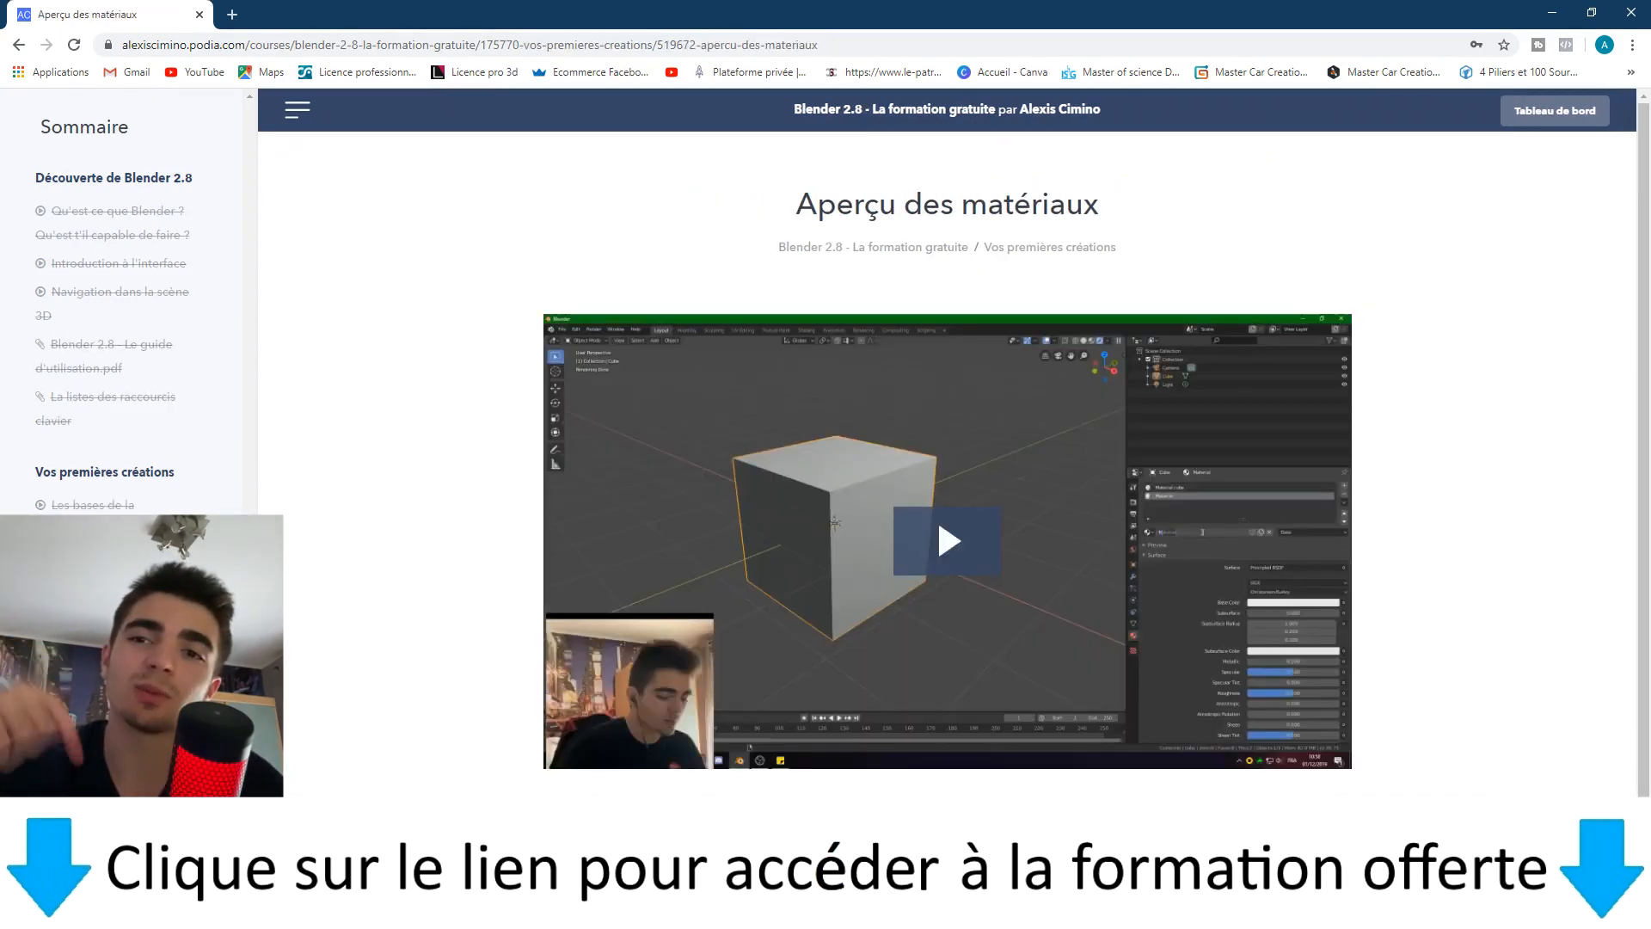
pyautogui.click(1077, 838)
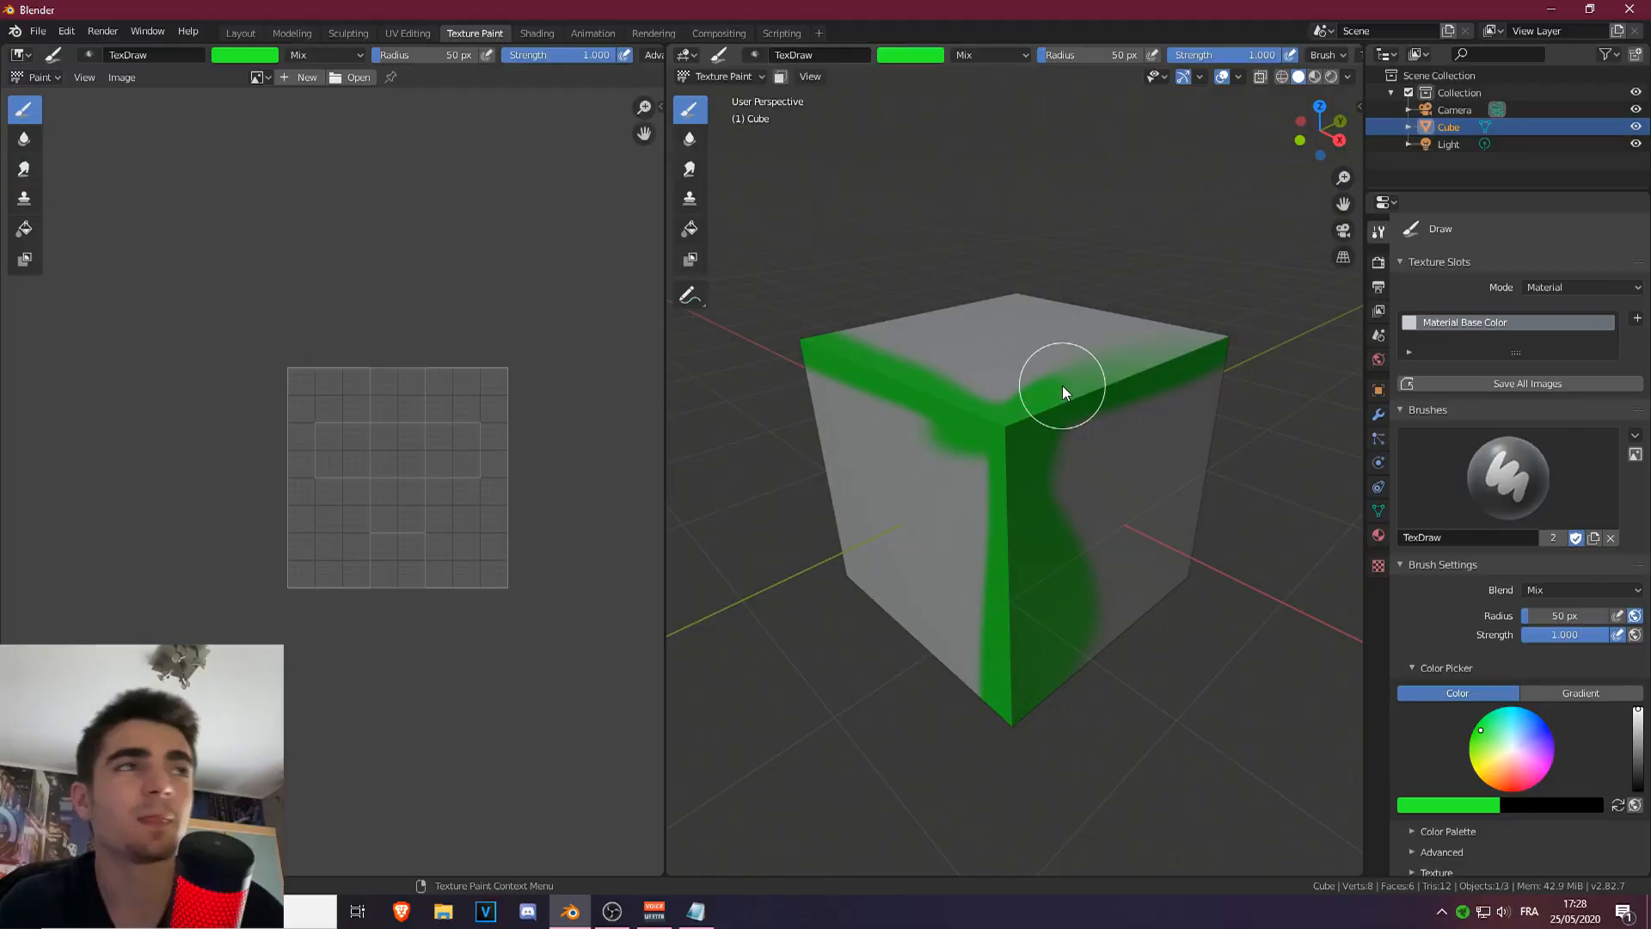
# Start a new default scene in Blender in place of the painted cube file.
pyautogui.click(38, 31)
pyautogui.moveTo(85, 49)
pyautogui.click(246, 54)
pyautogui.click(851, 495)
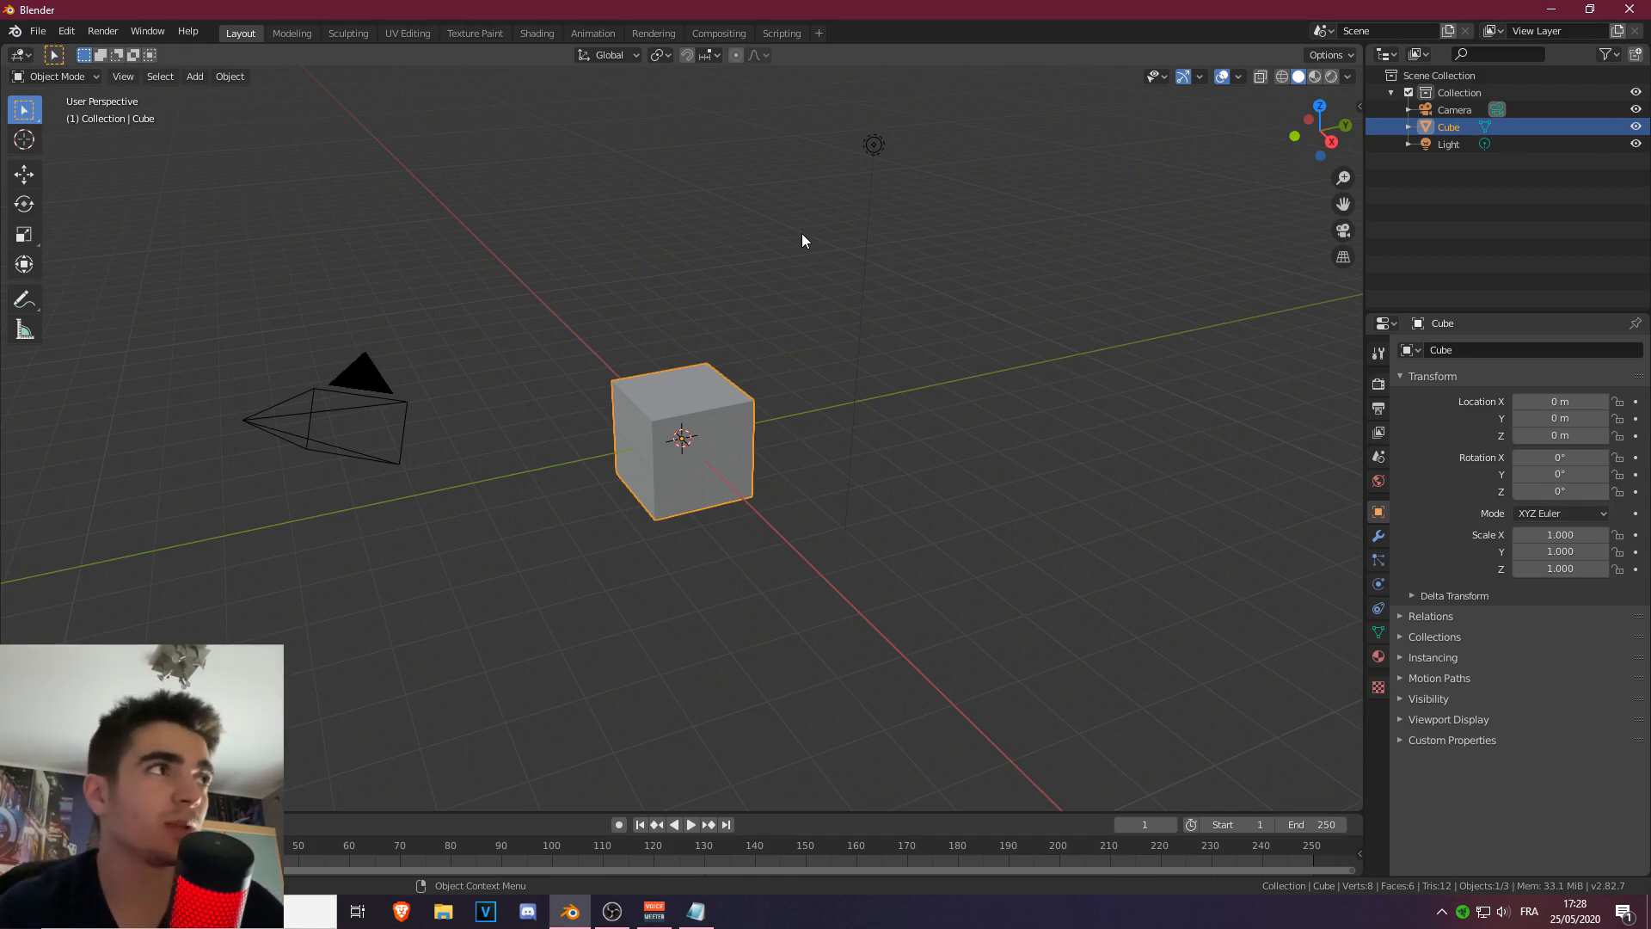
# Switch the default cube from Object Mode to Texture Paint mode.
pyautogui.click(57, 77)
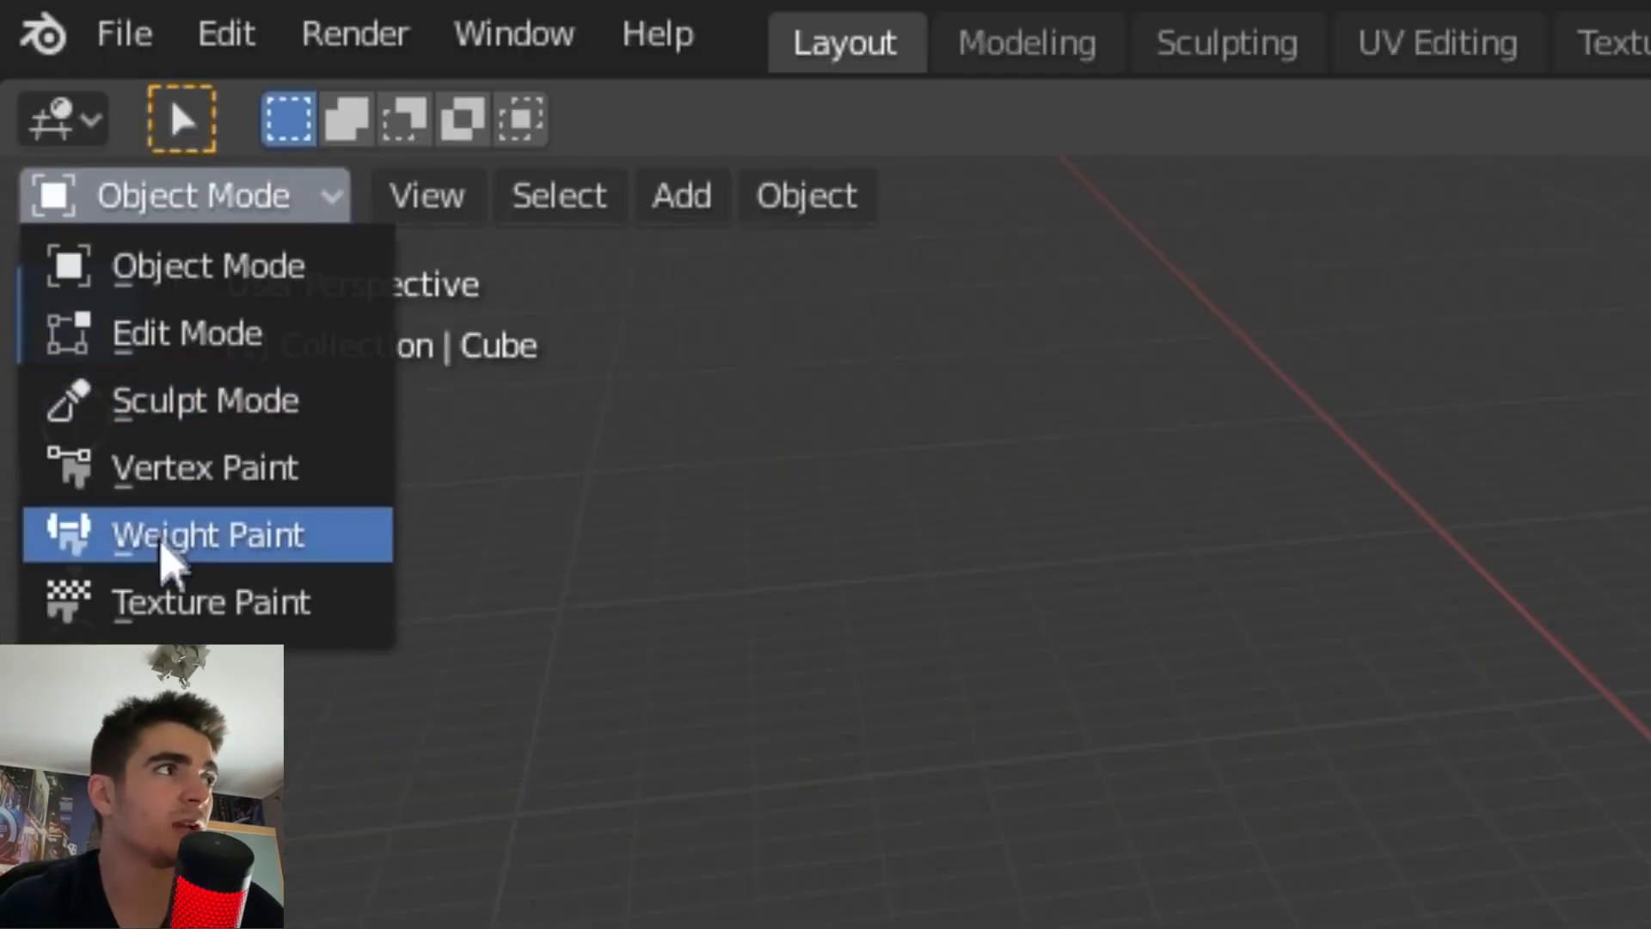
pyautogui.click(168, 606)
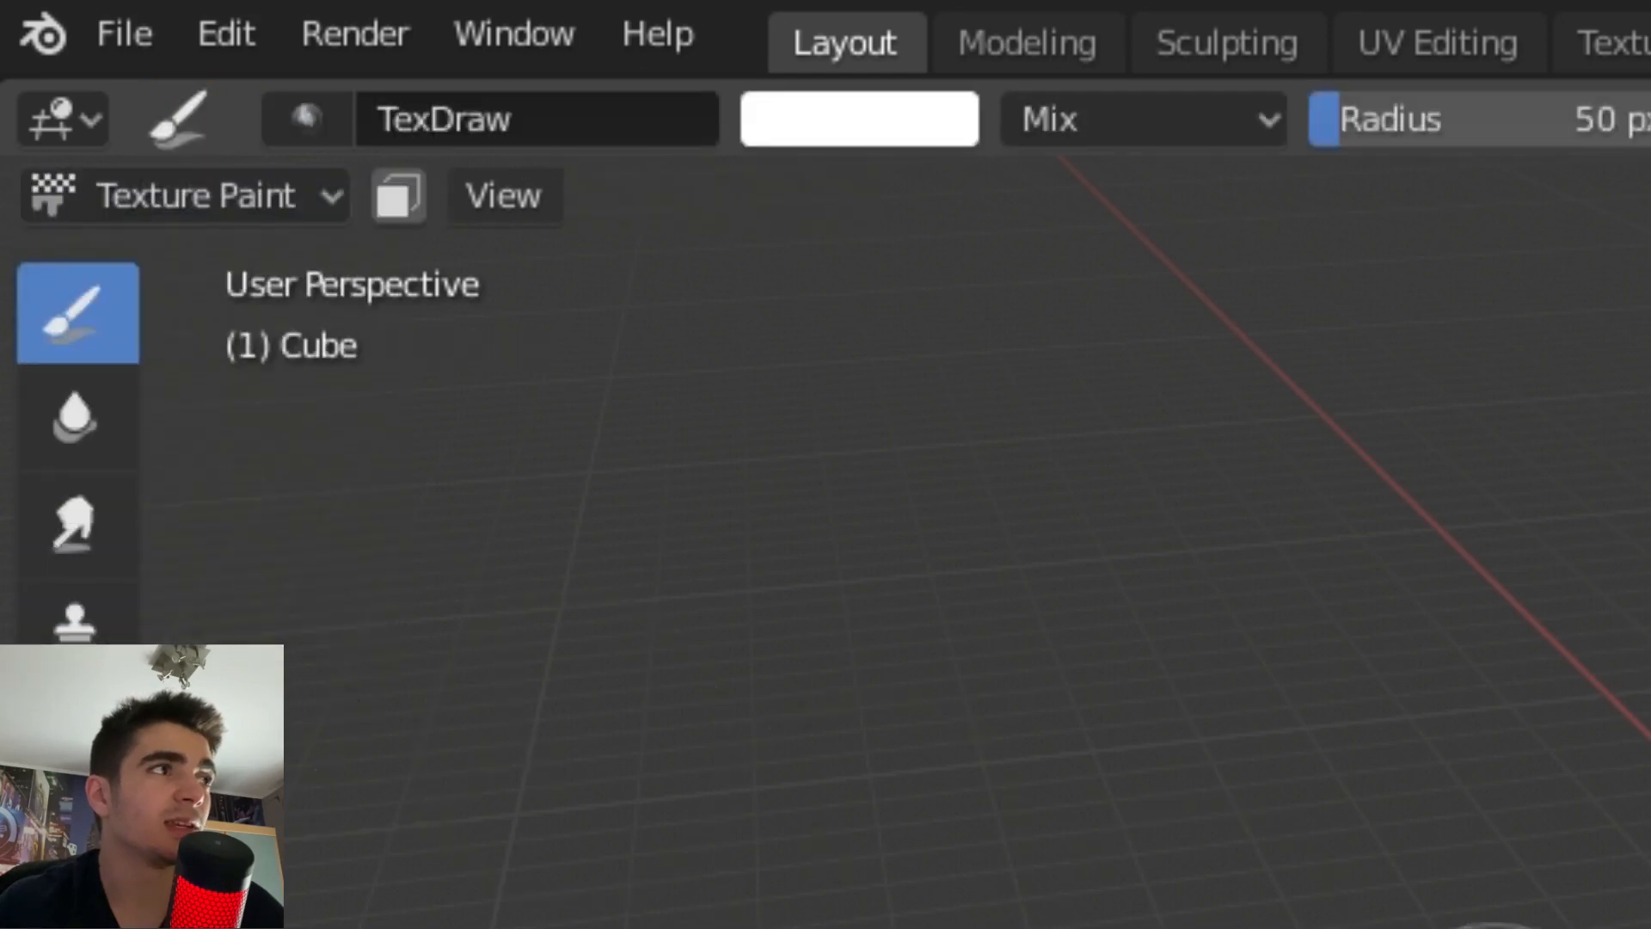
pyautogui.scroll(-5, 535, 398)
pyautogui.scroll(4, 623, 416)
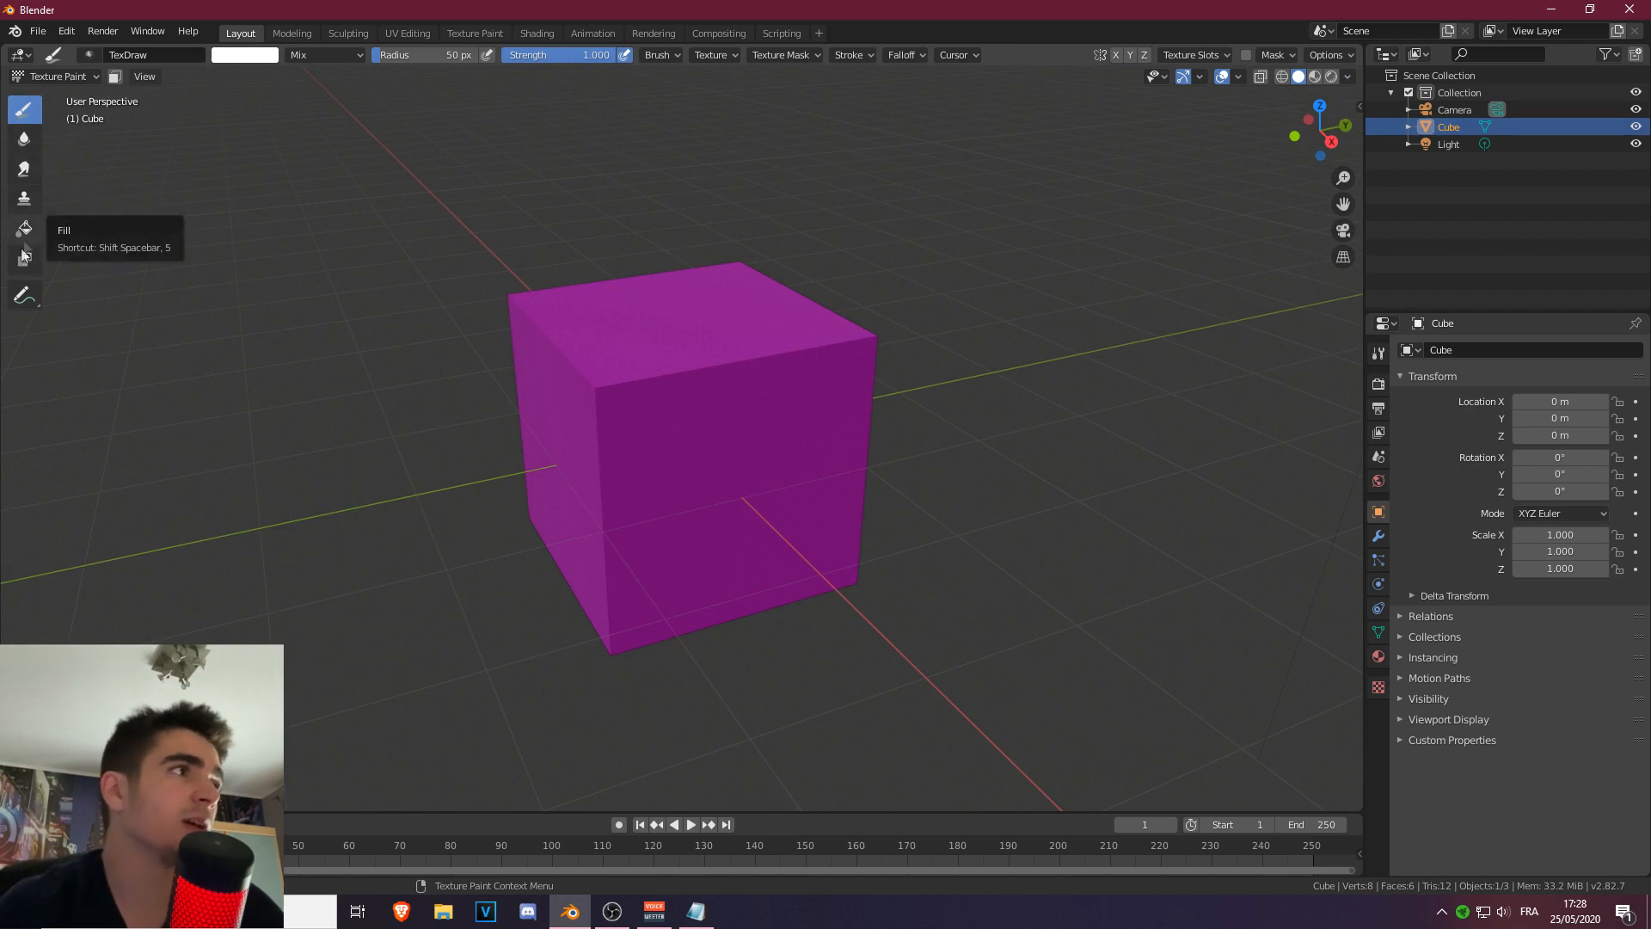
# Open the active tool settings and look through the texture slot, brush and color options of the Draw brush.
pyautogui.click(1378, 352)
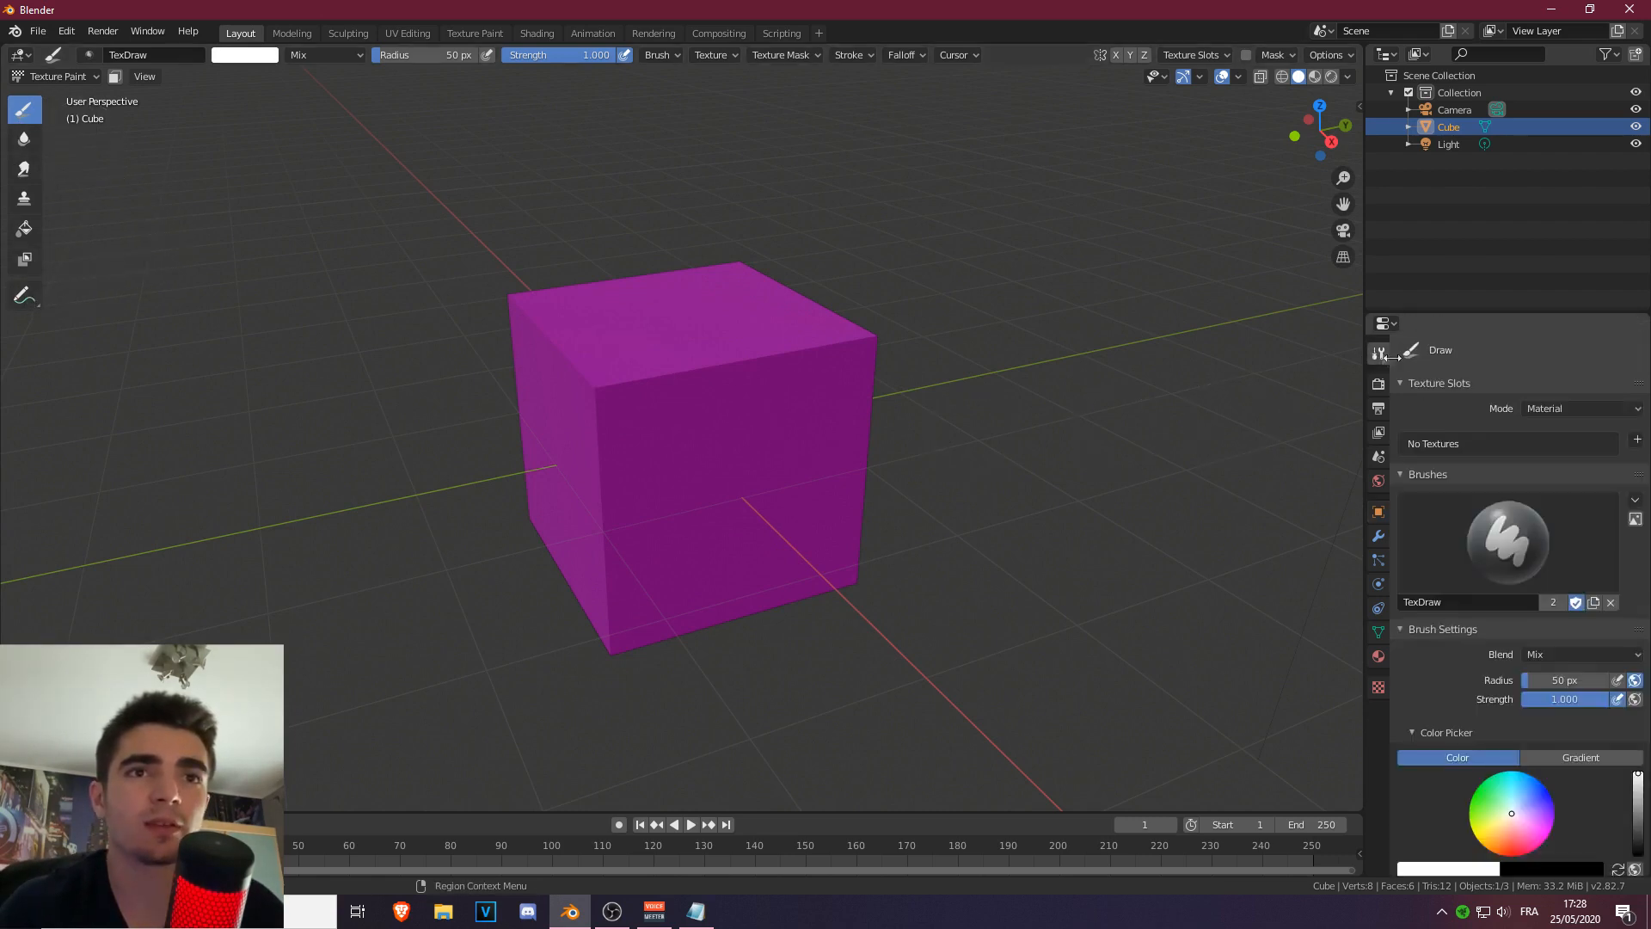
pyautogui.scroll(-10, 1421, 631)
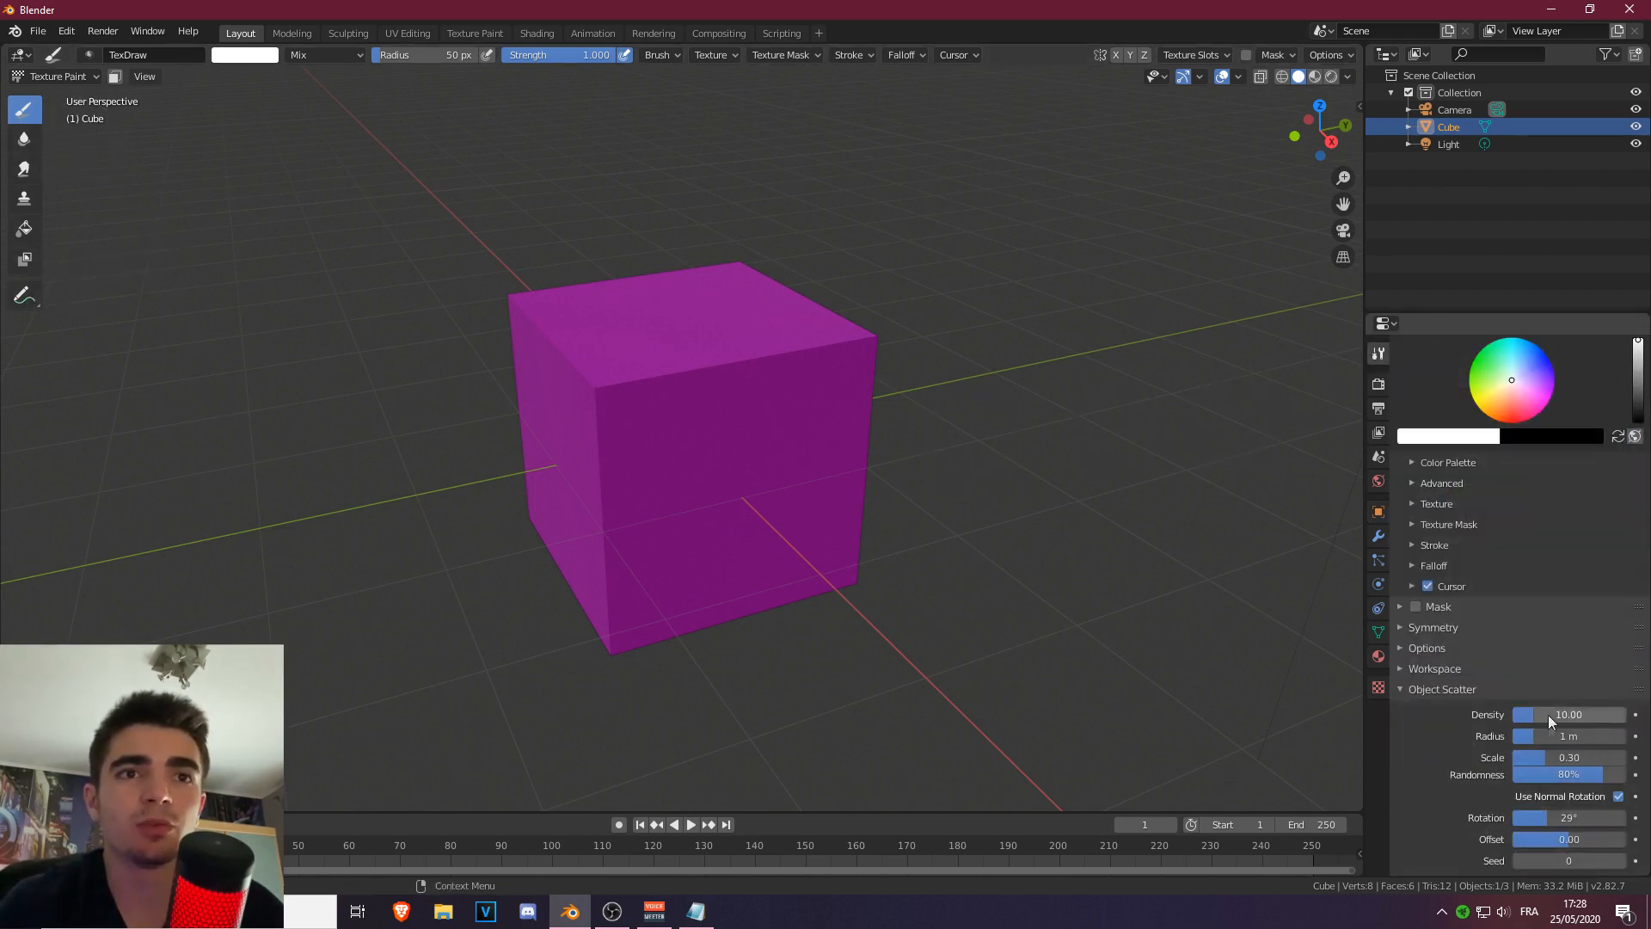
pyautogui.scroll(10, 1548, 715)
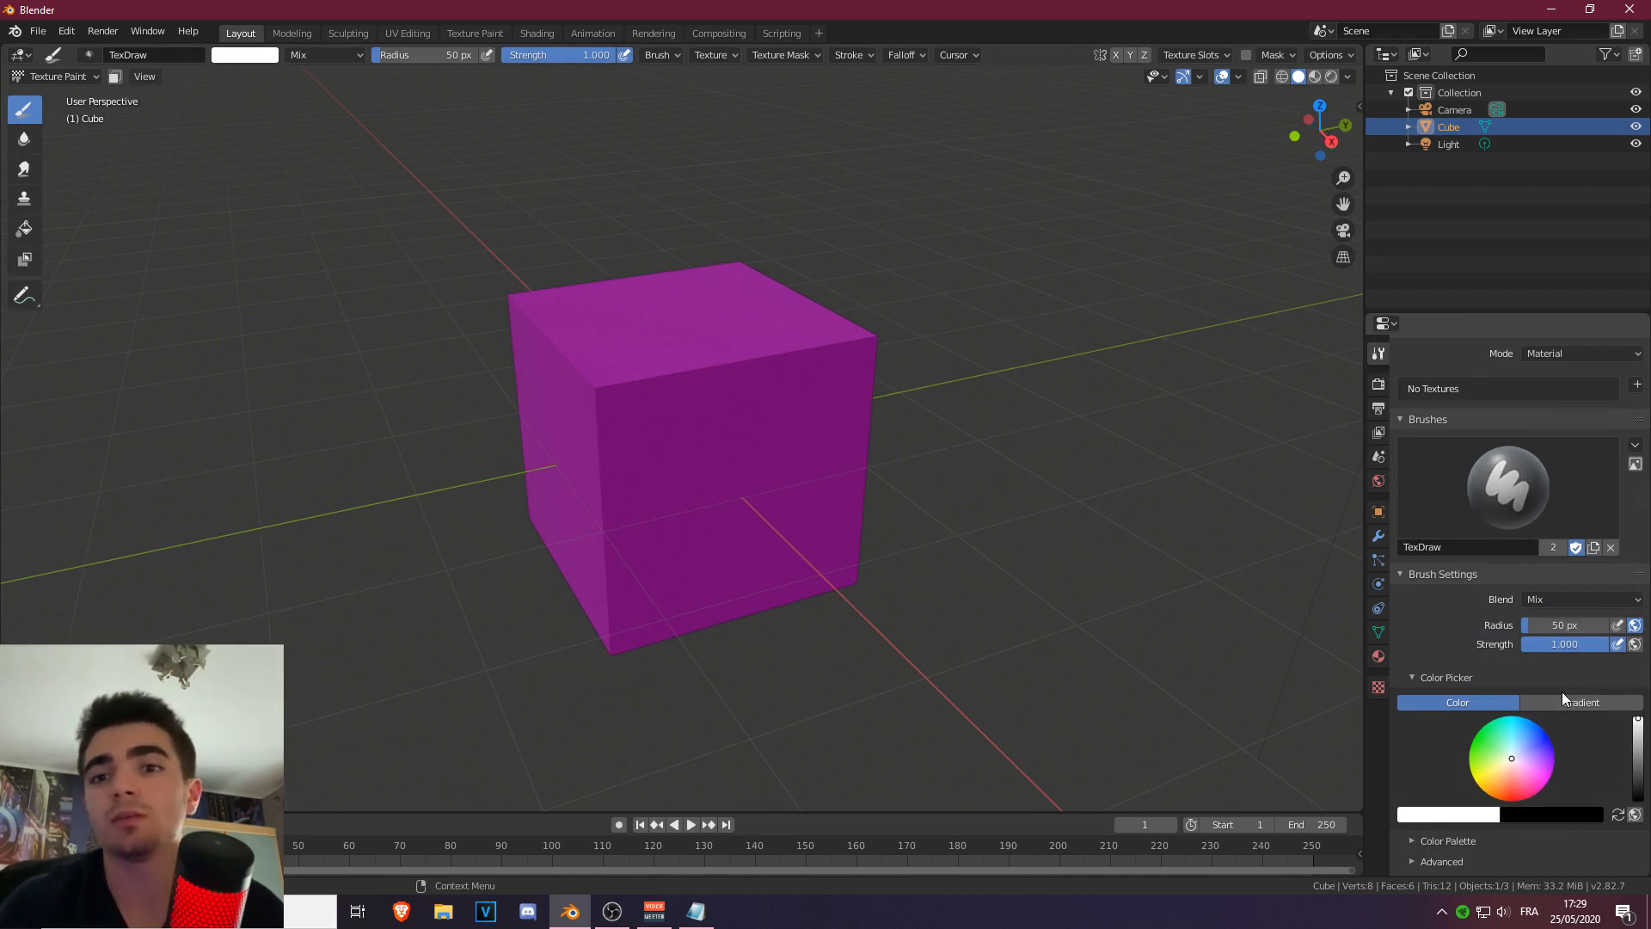
pyautogui.scroll(2, 1561, 691)
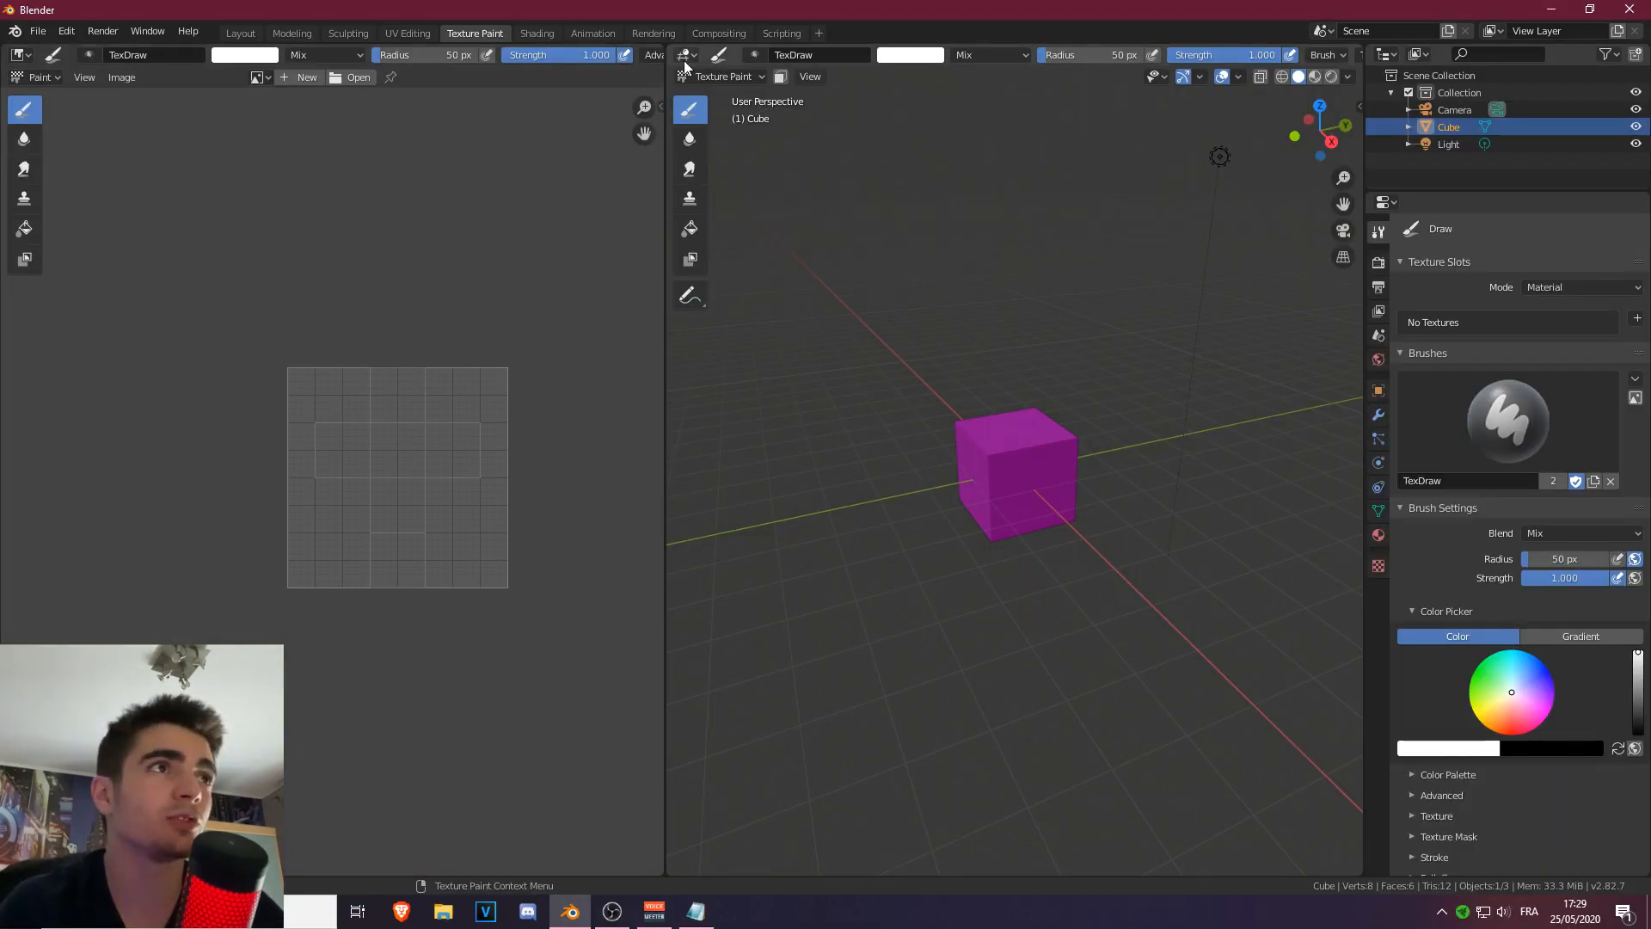
# Examine the cube's UV layout, its 3D view and the brush settings in the Texture Paint workspace.
pyautogui.scroll(5, 551, 460)
pyautogui.scroll(-3, 507, 456)
pyautogui.moveTo(461, 456); pyautogui.dragTo(425, 430, button='middle')
pyautogui.scroll(3, 425, 430)
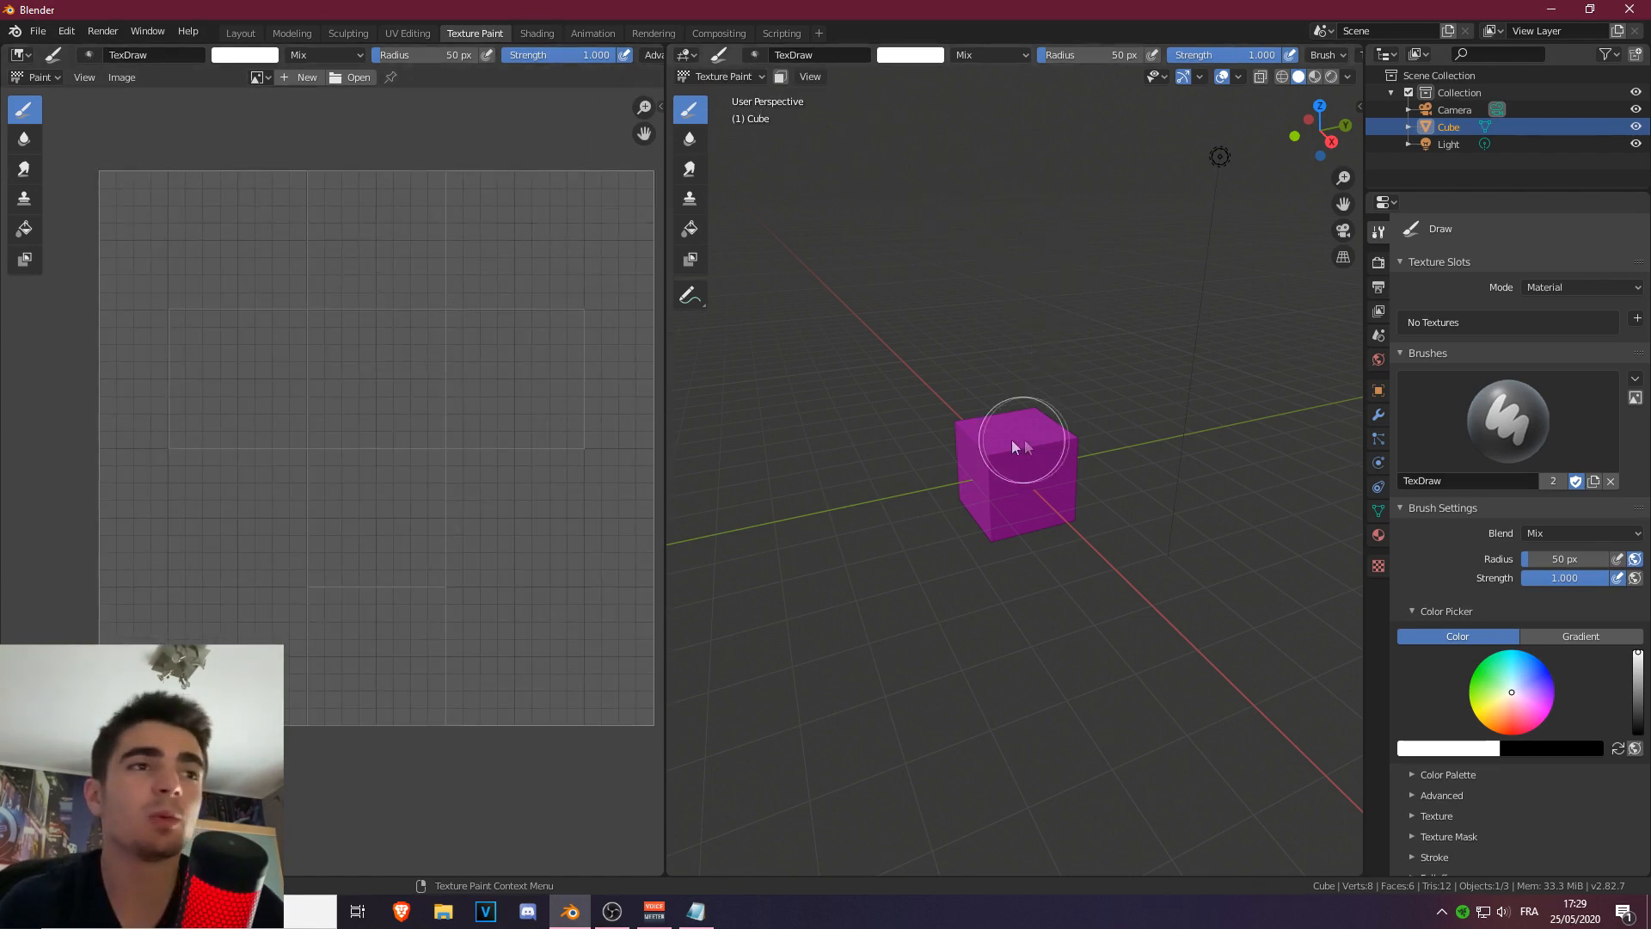
pyautogui.scroll(3, 1024, 468)
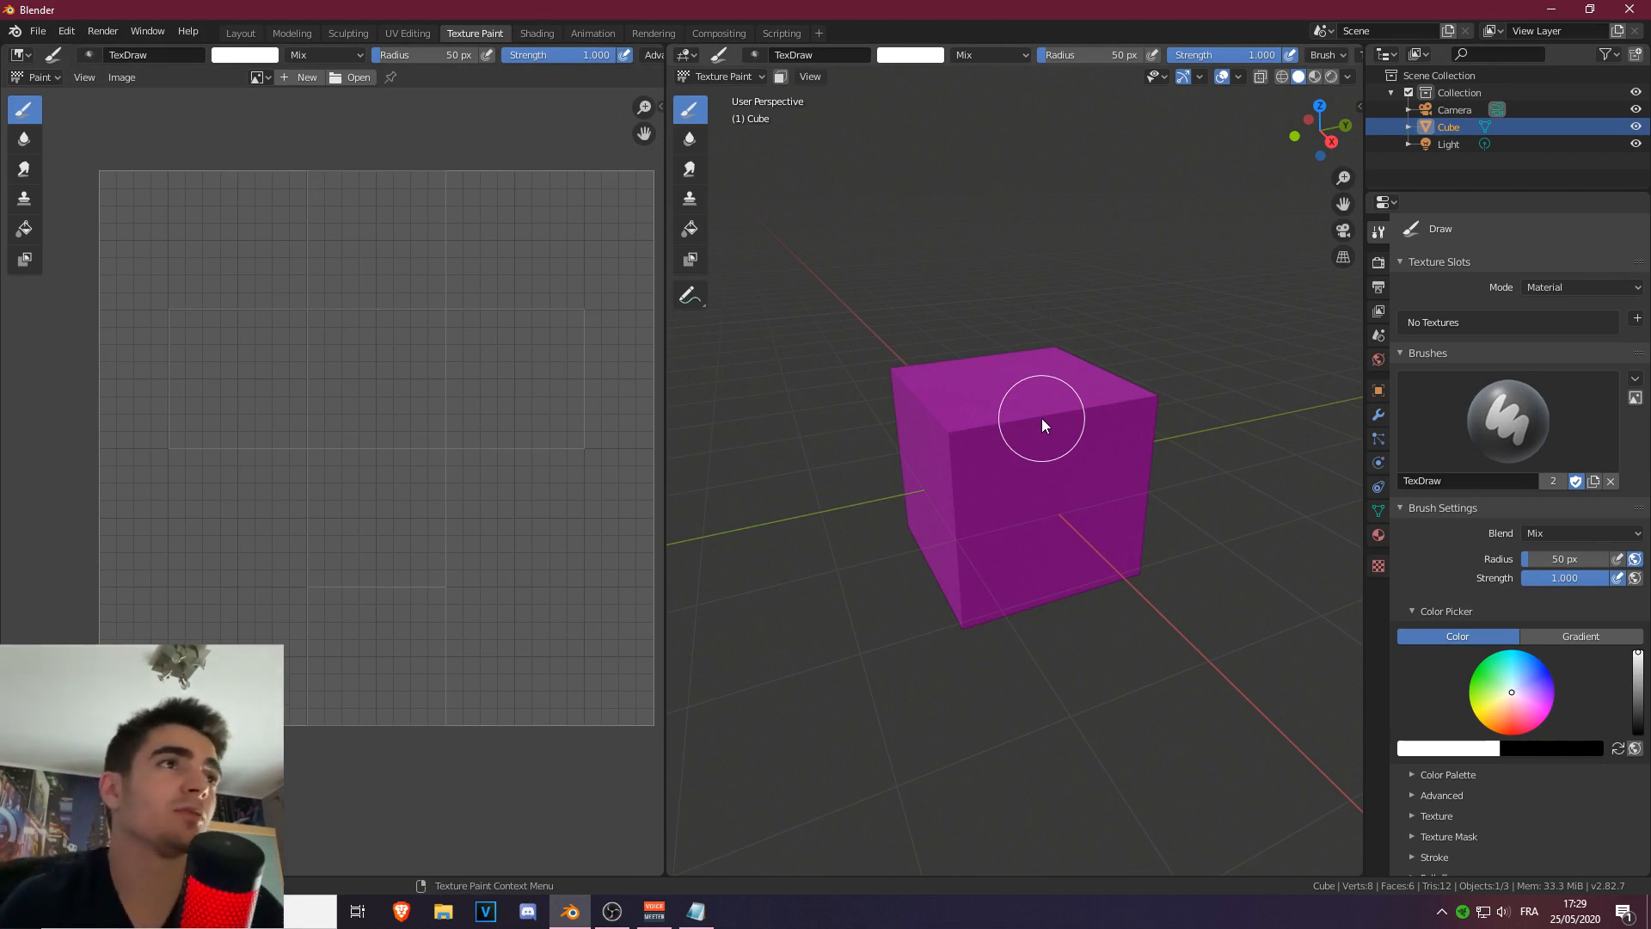
pyautogui.moveTo(1144, 376); pyautogui.dragTo(980, 442, button='middle')
pyautogui.moveTo(782, 457); pyautogui.dragTo(1045, 456, button='middle')
pyautogui.scroll(4, 1077, 504)
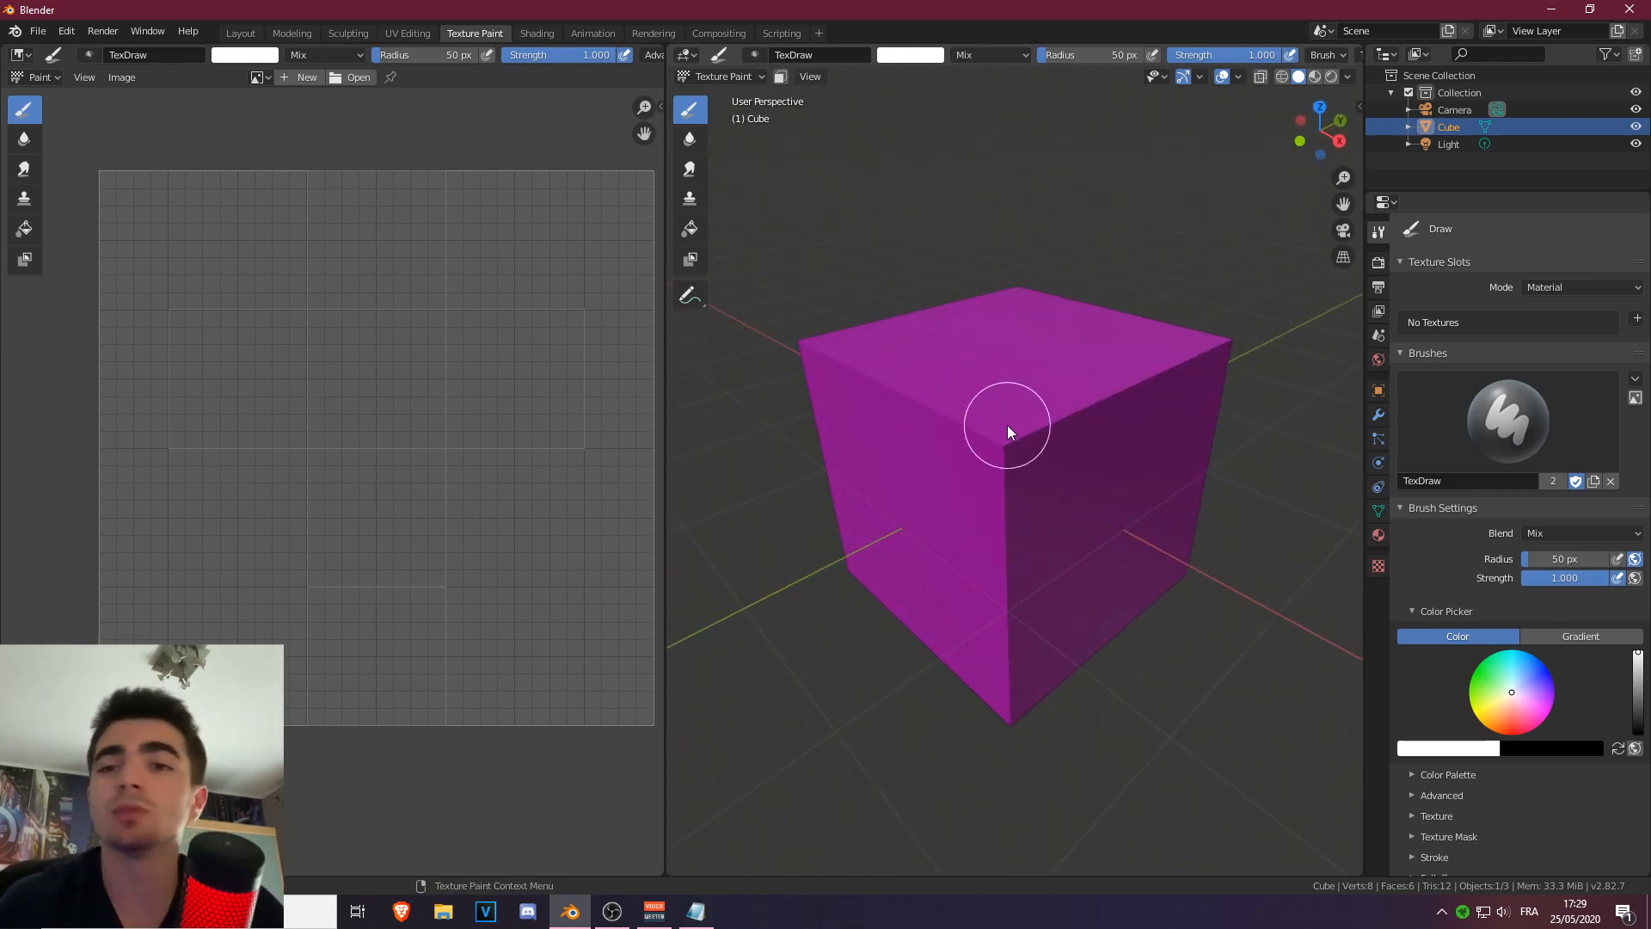
pyautogui.scroll(-2, 946, 434)
pyautogui.scroll(2, 988, 439)
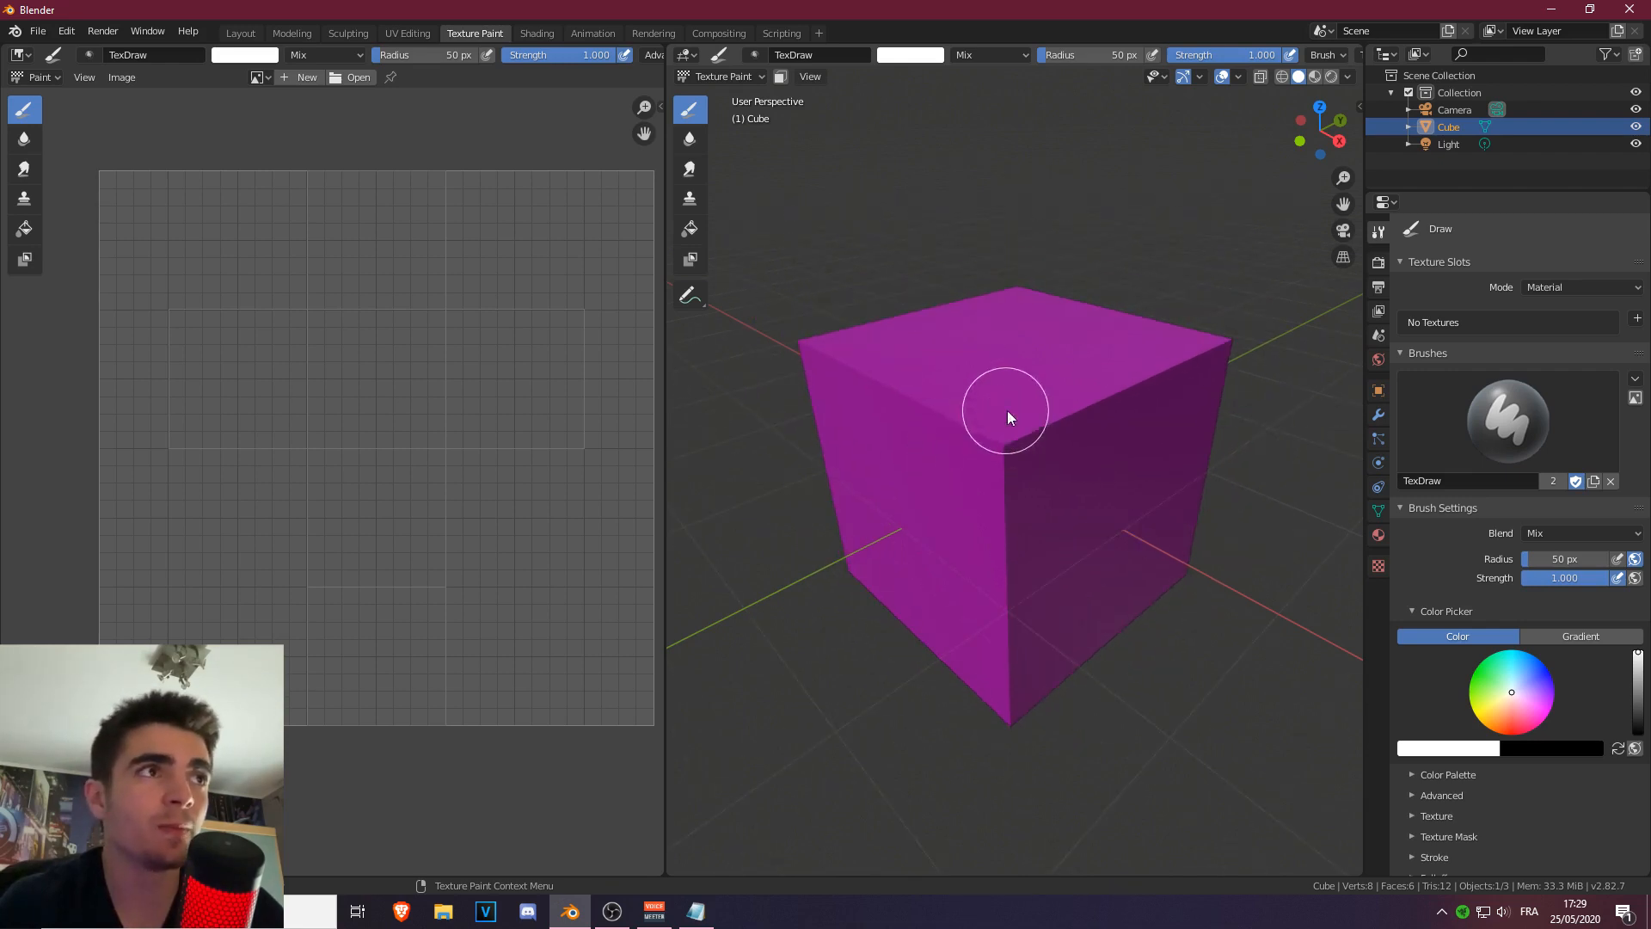
pyautogui.moveTo(1008, 410); pyautogui.dragTo(1030, 393, button='middle')
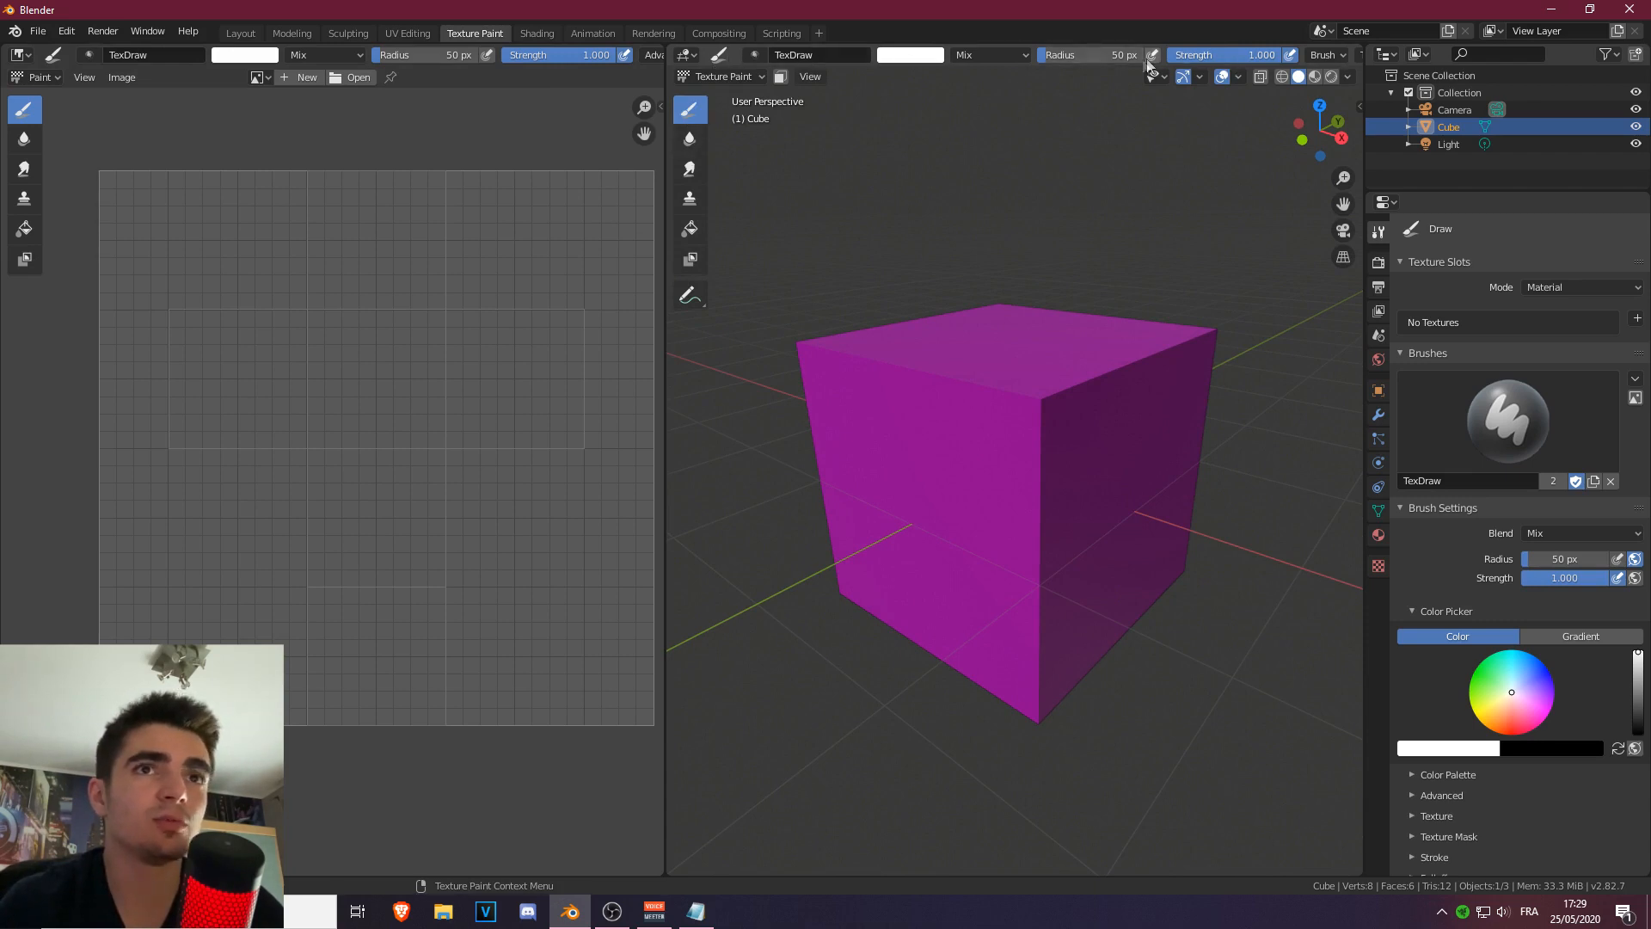
pyautogui.scroll(-1, 1503, 296)
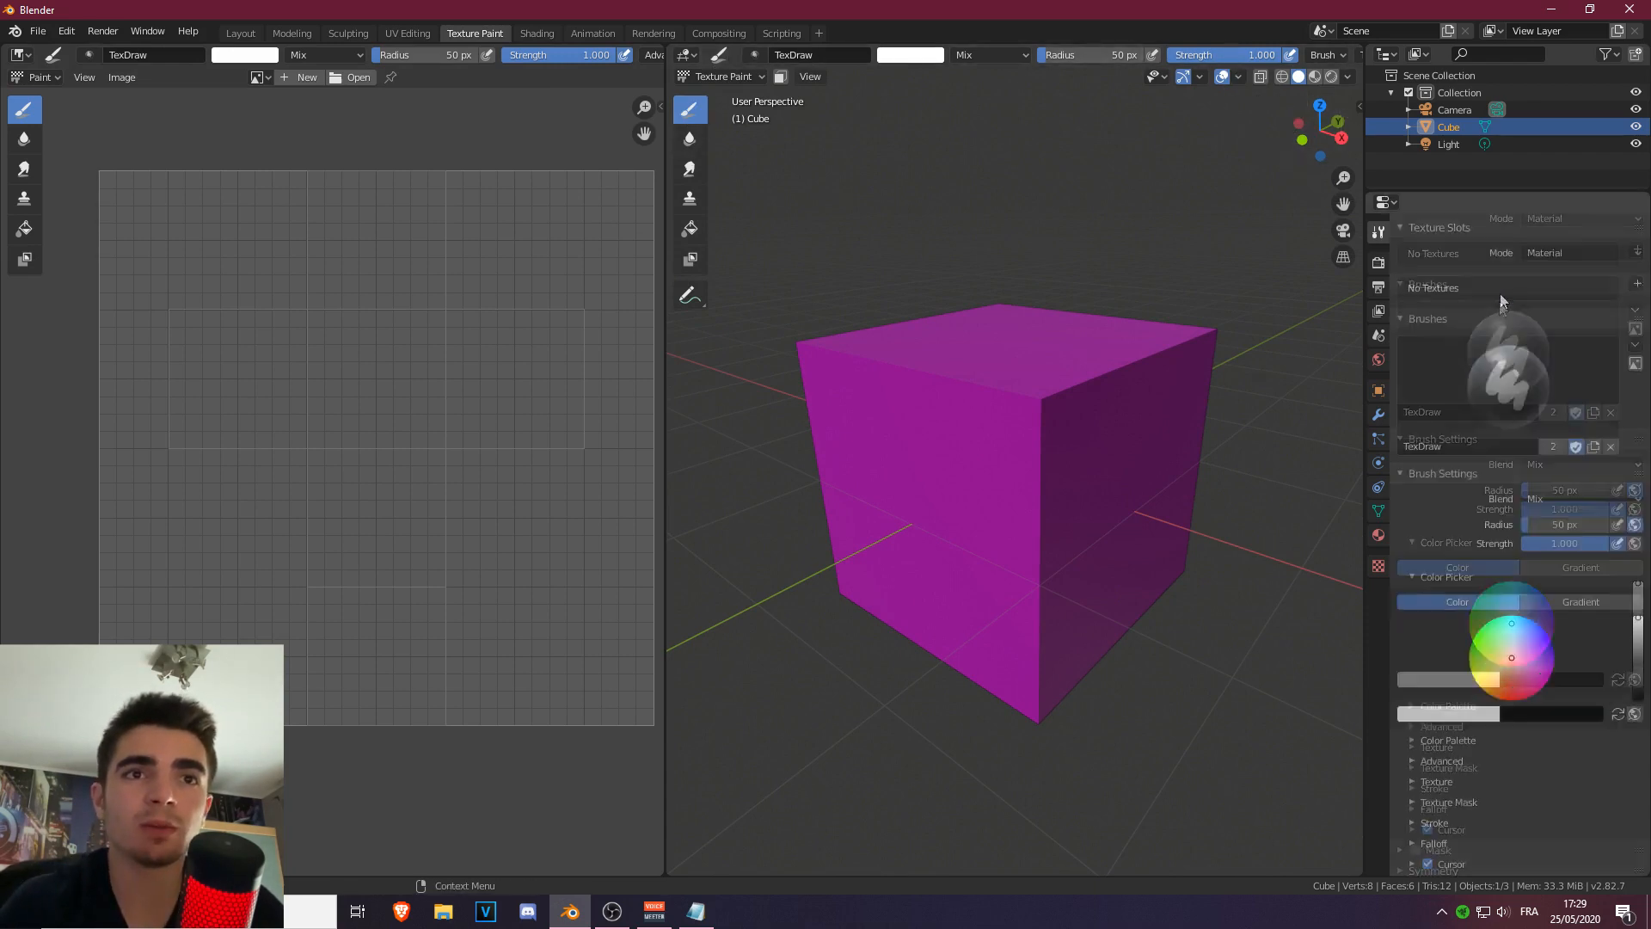
pyautogui.scroll(-8, 1500, 309)
pyautogui.scroll(9, 1519, 746)
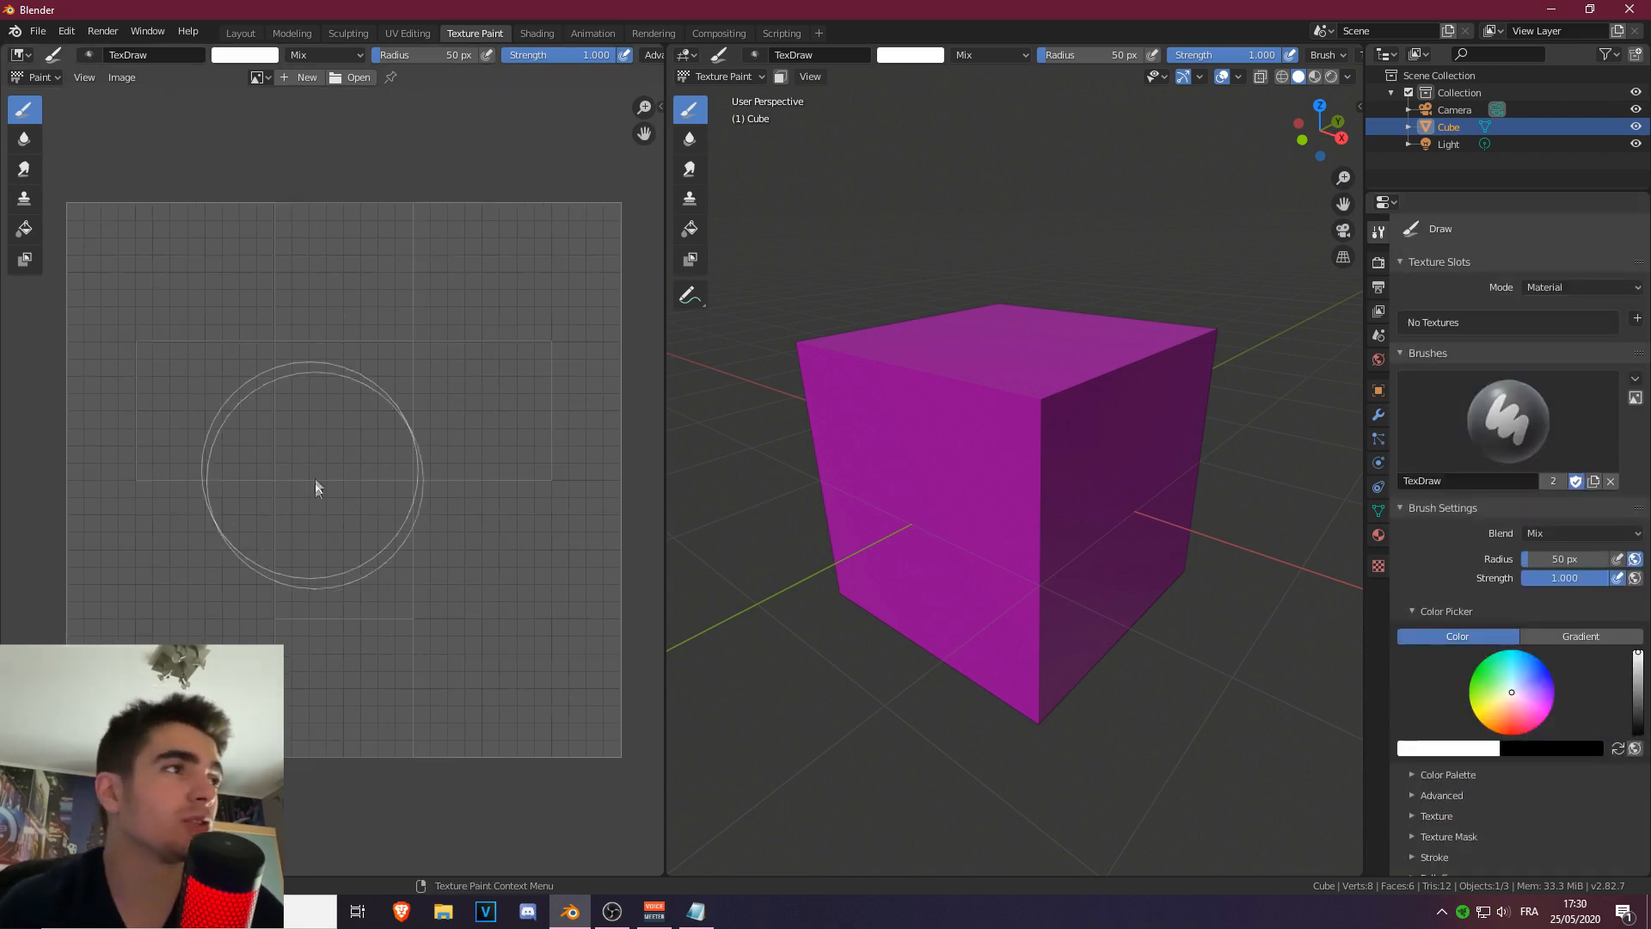
# Try to paint on the magenta cube while it has no texture slot.
pyautogui.moveTo(346, 496); pyautogui.dragTo(344, 483, button='middle')
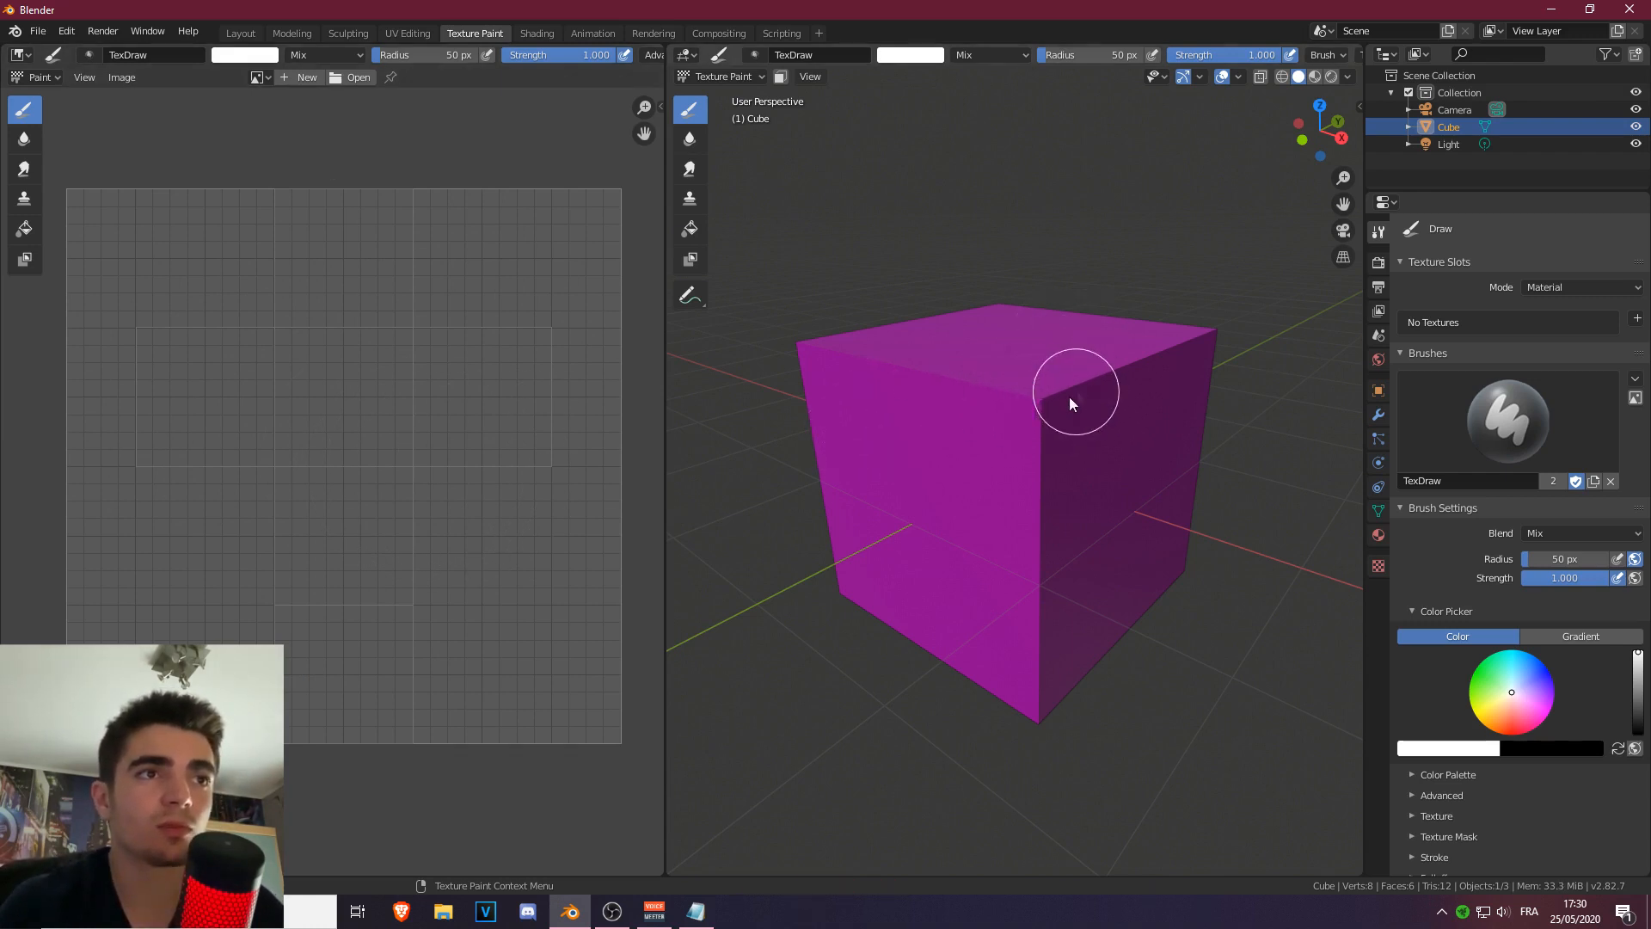
pyautogui.click(1044, 401)
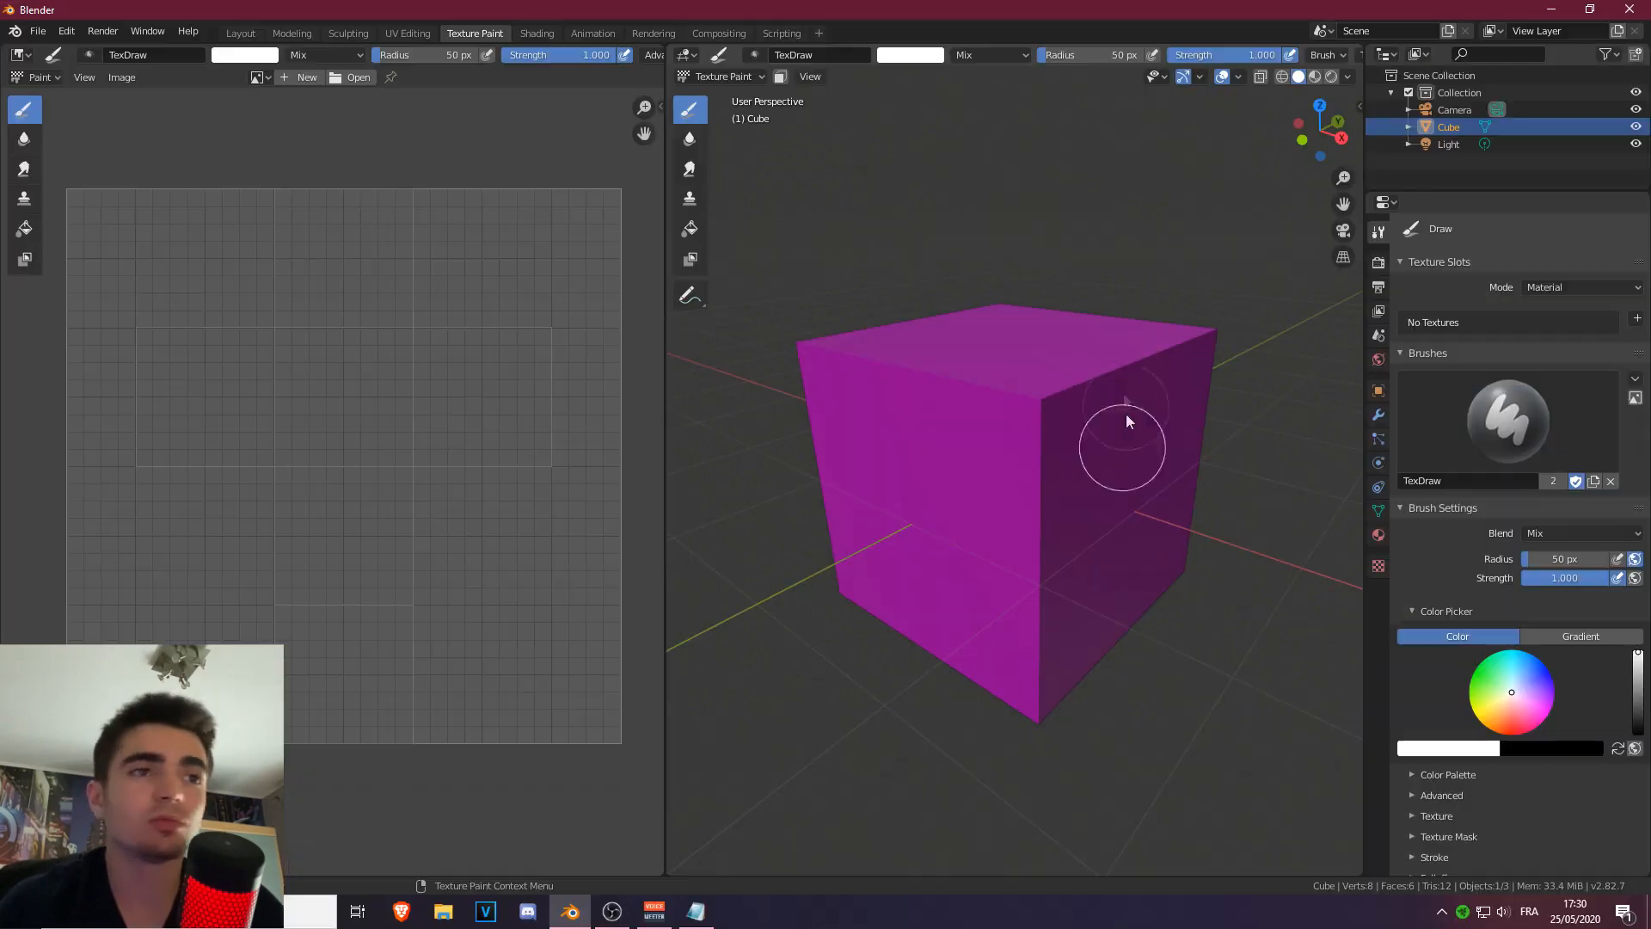
pyautogui.click(1157, 434)
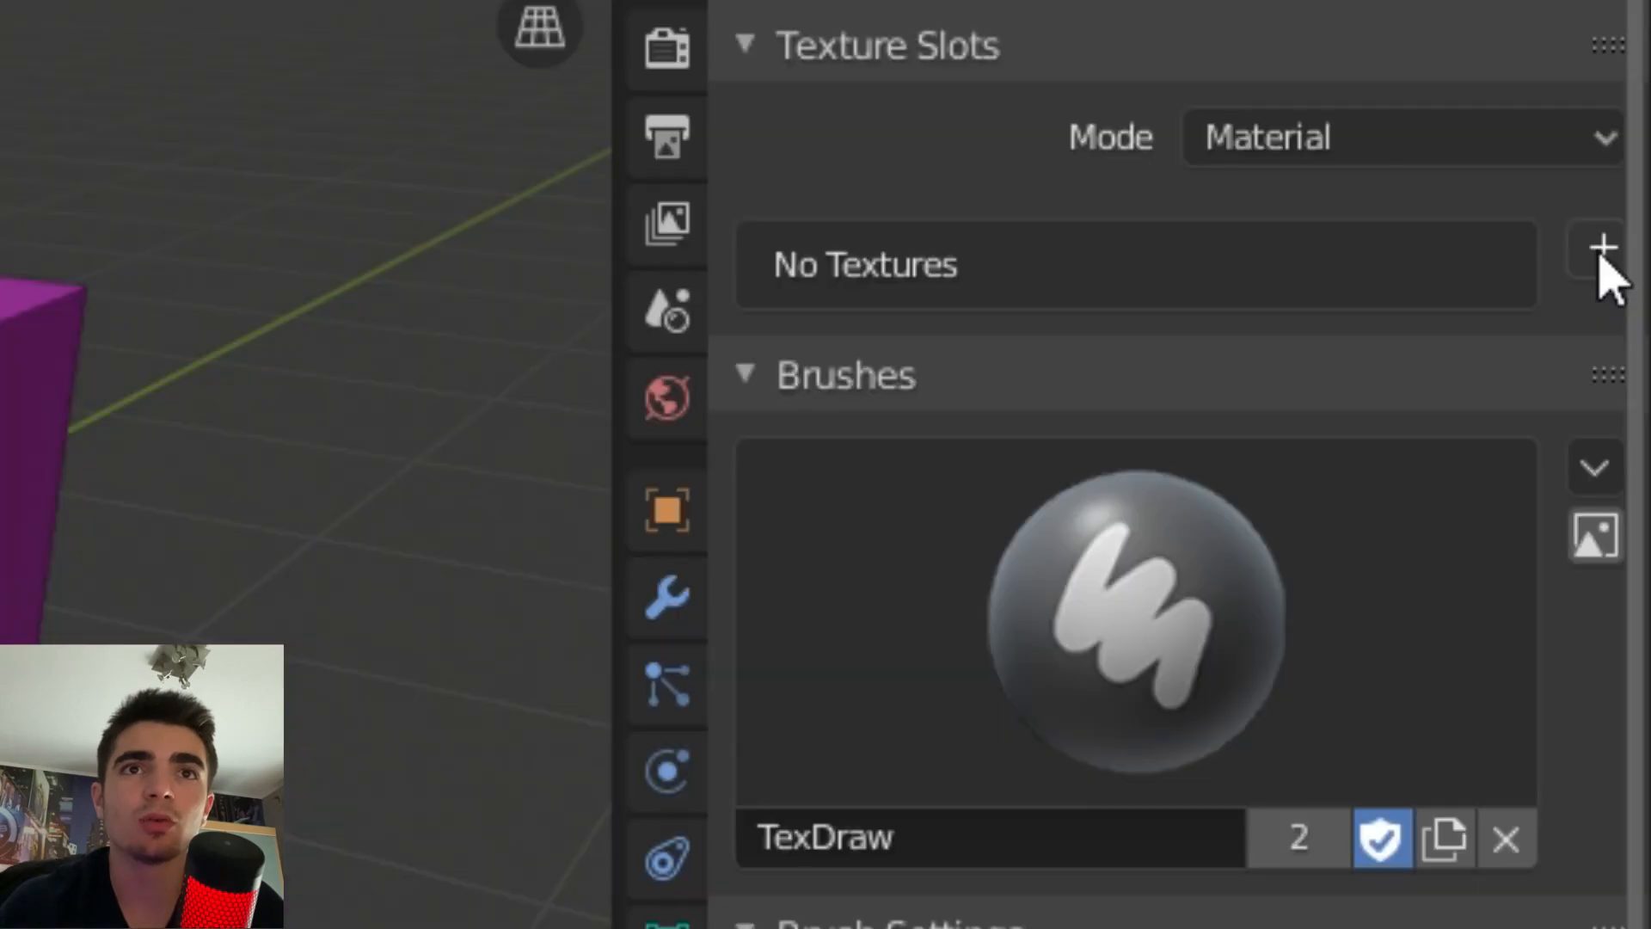
# Add a blank 1024 × 1024 px Base Color texture slot with a near-white fill, keeping the name Material Base Color.
pyautogui.click(1632, 321)
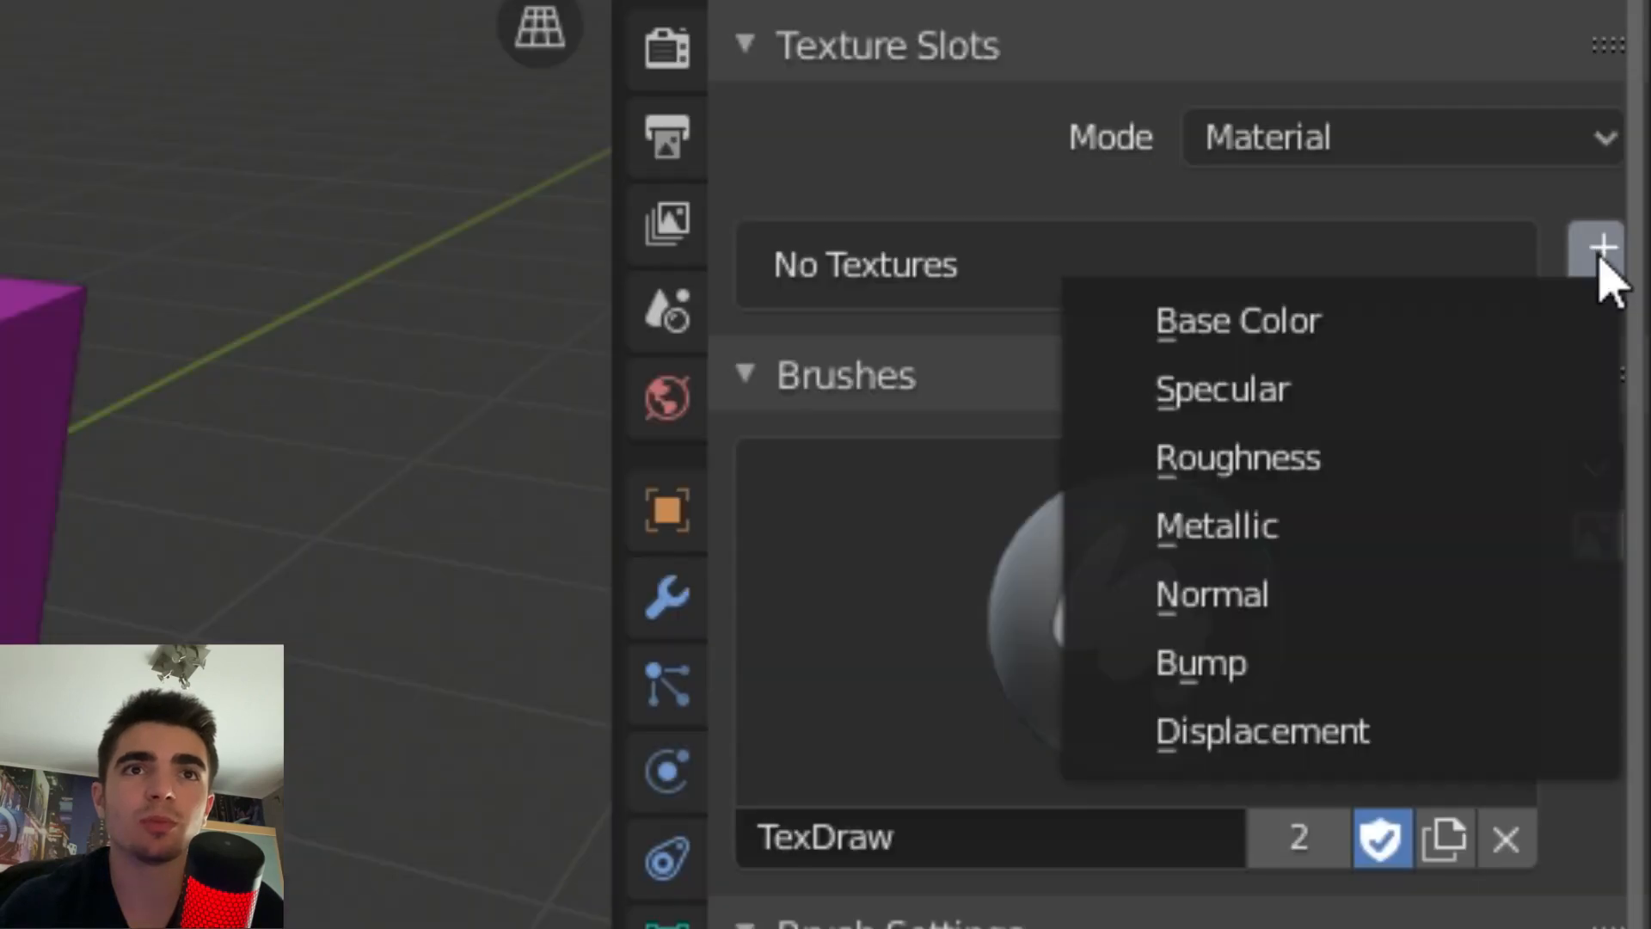
pyautogui.click(1202, 334)
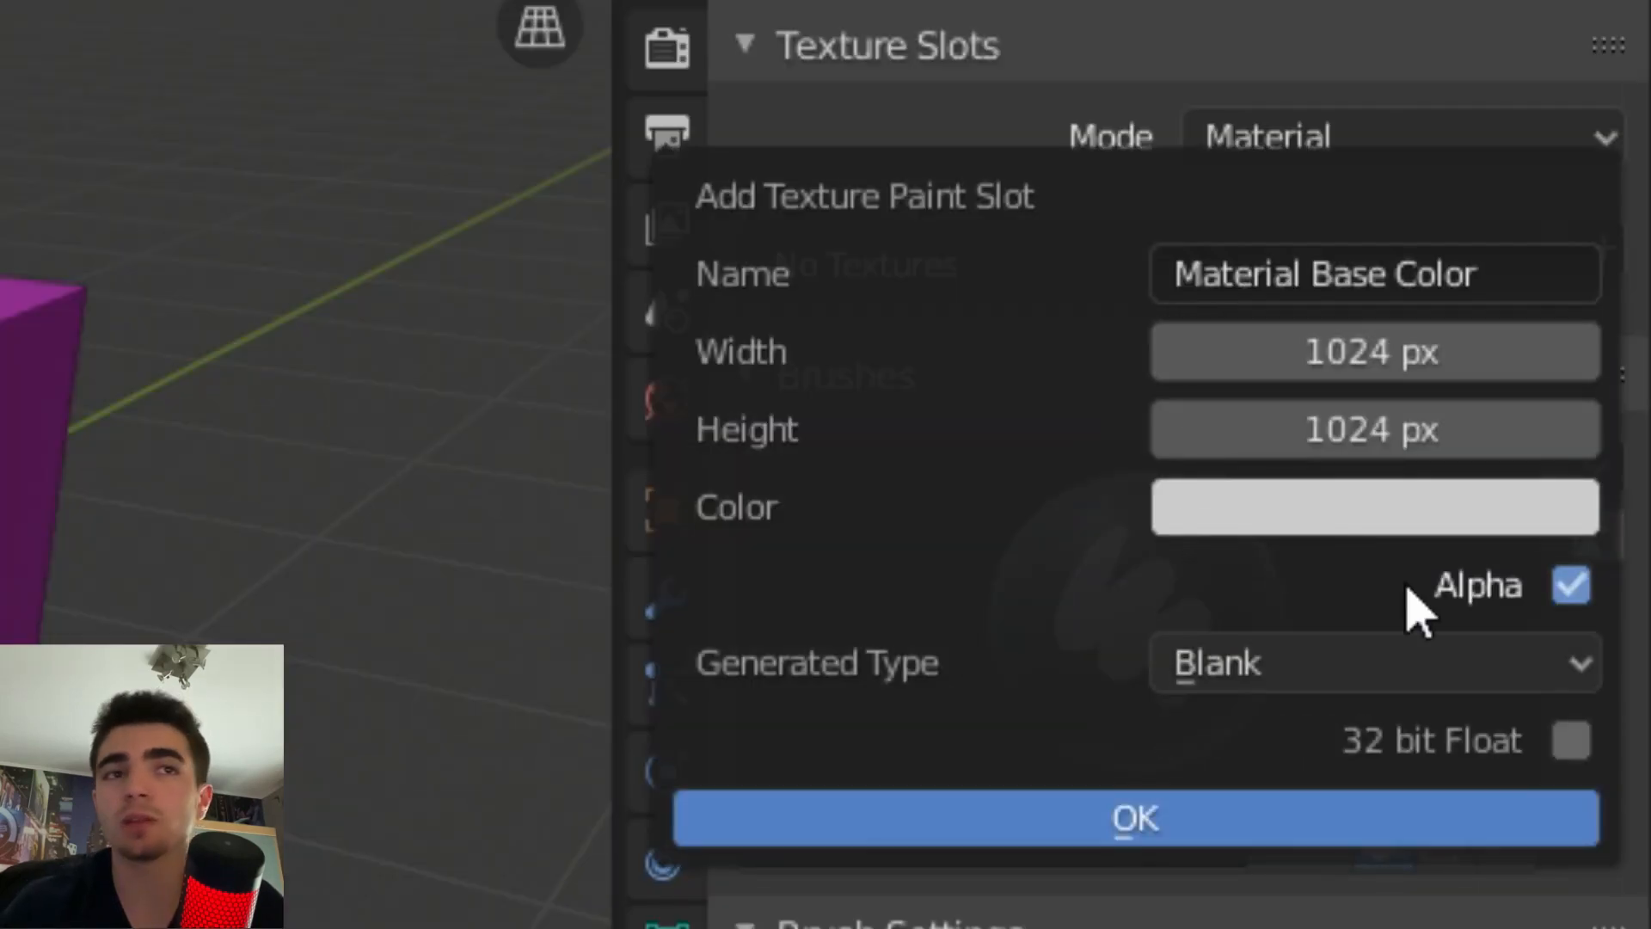
pyautogui.click(1345, 511)
pyautogui.moveTo(1552, 7); pyautogui.dragTo(1552, 0)
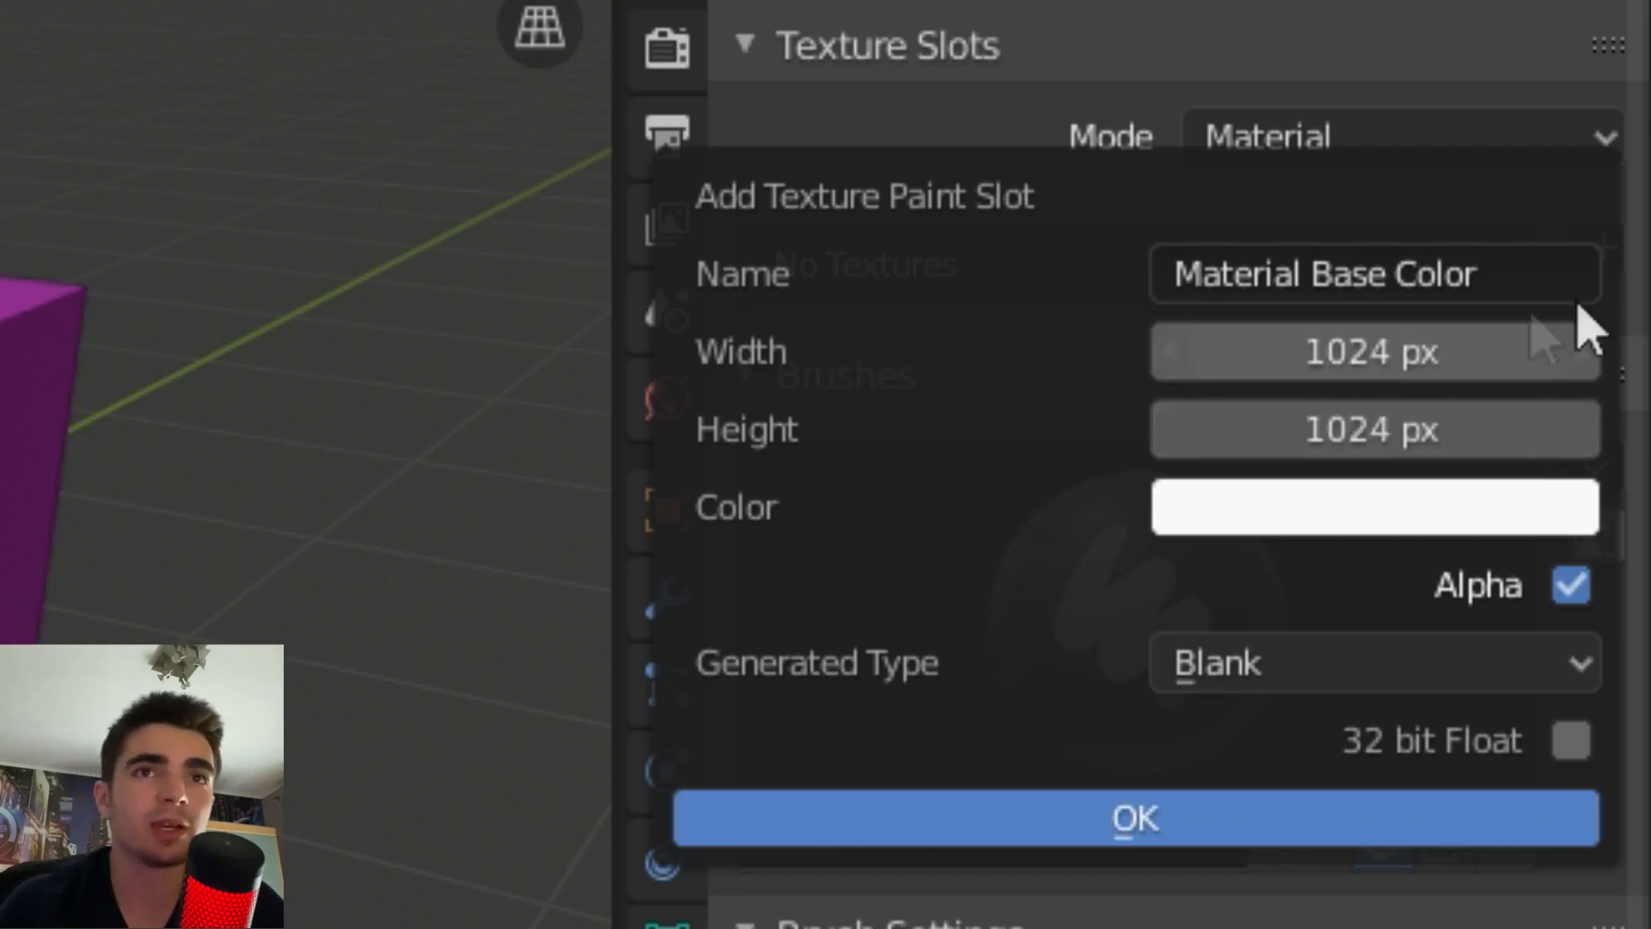
pyautogui.click(1556, 268)
pyautogui.click(1530, 269)
pyautogui.moveTo(1529, 269); pyautogui.dragTo(1009, 269)
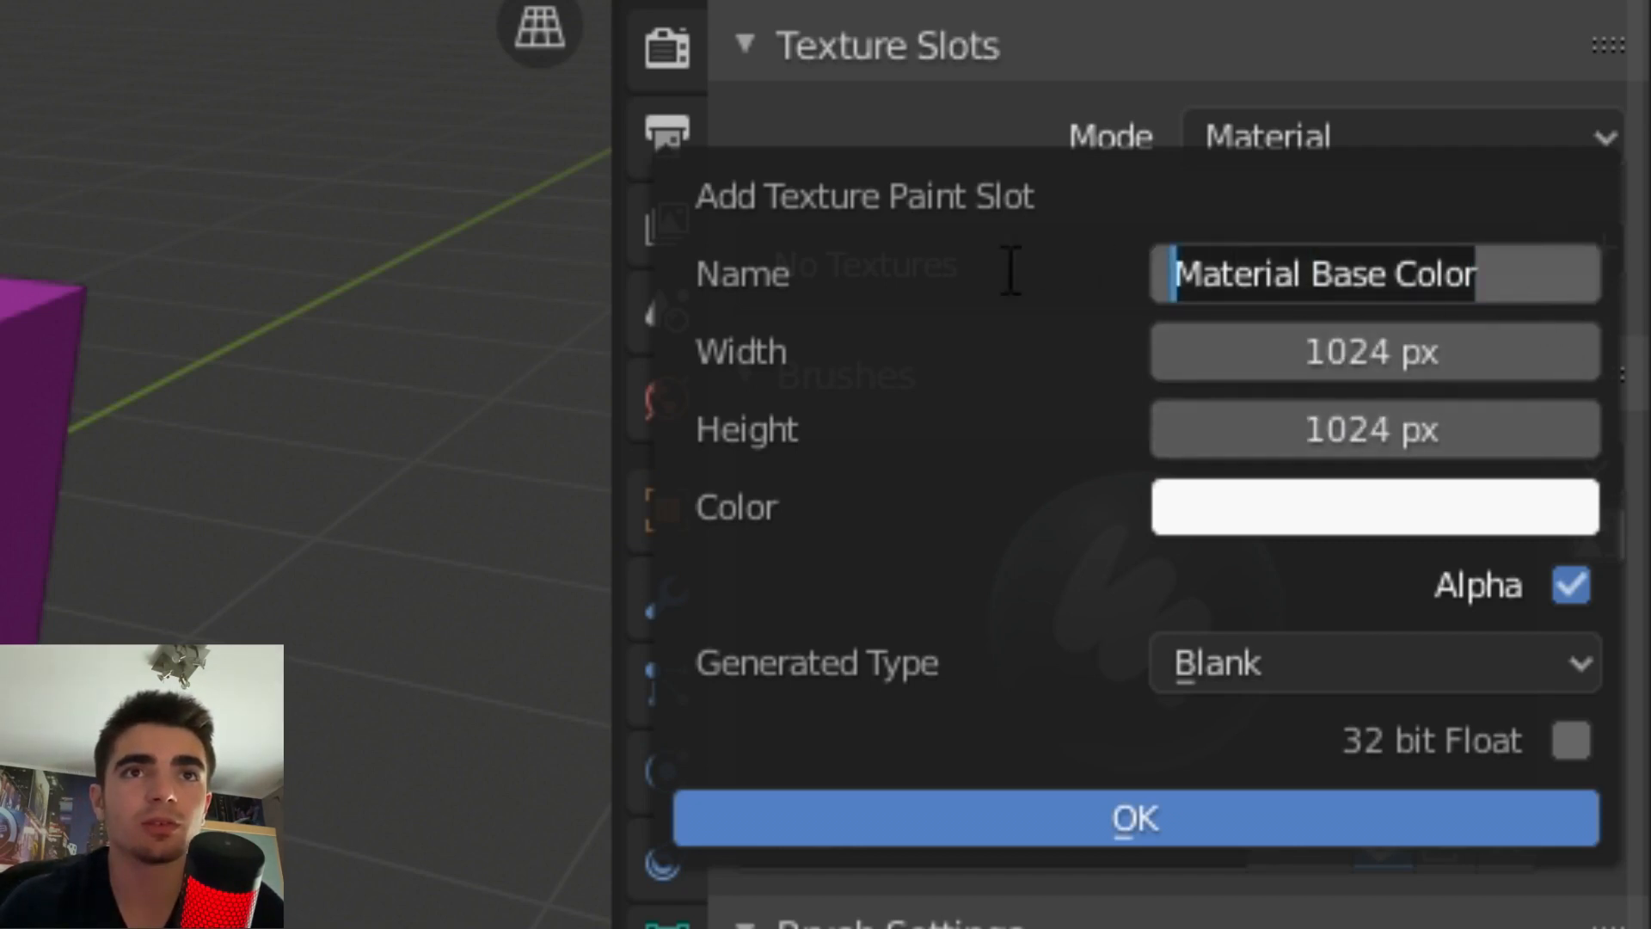
pyautogui.moveTo(1496, 274); pyautogui.dragTo(1279, 274)
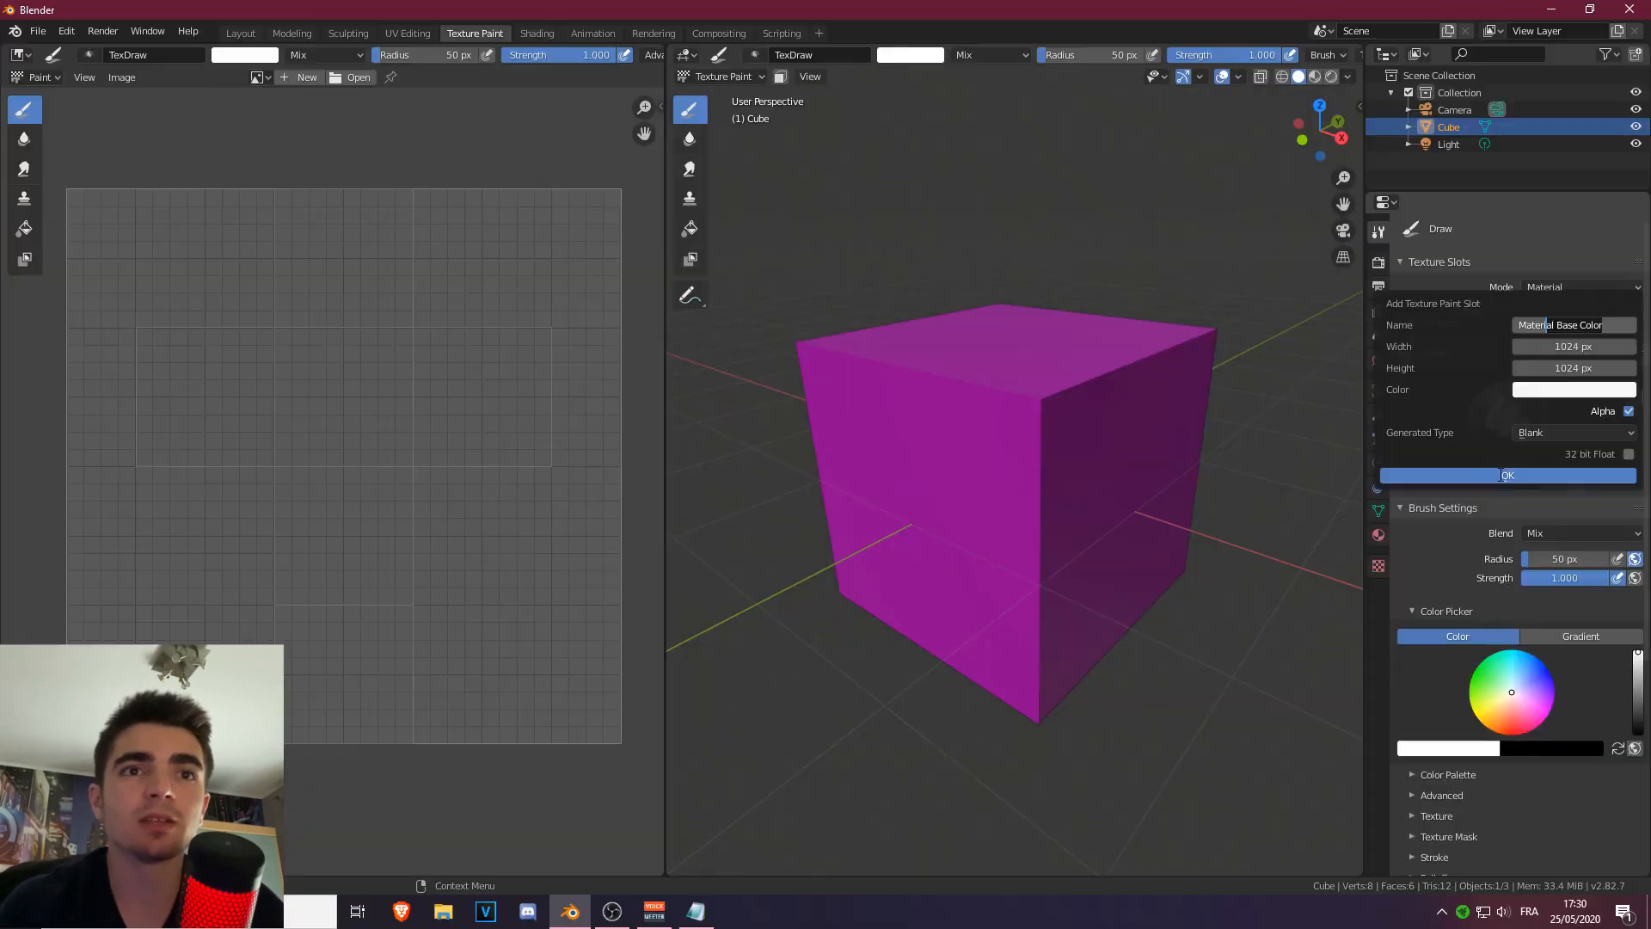
pyautogui.click(1503, 476)
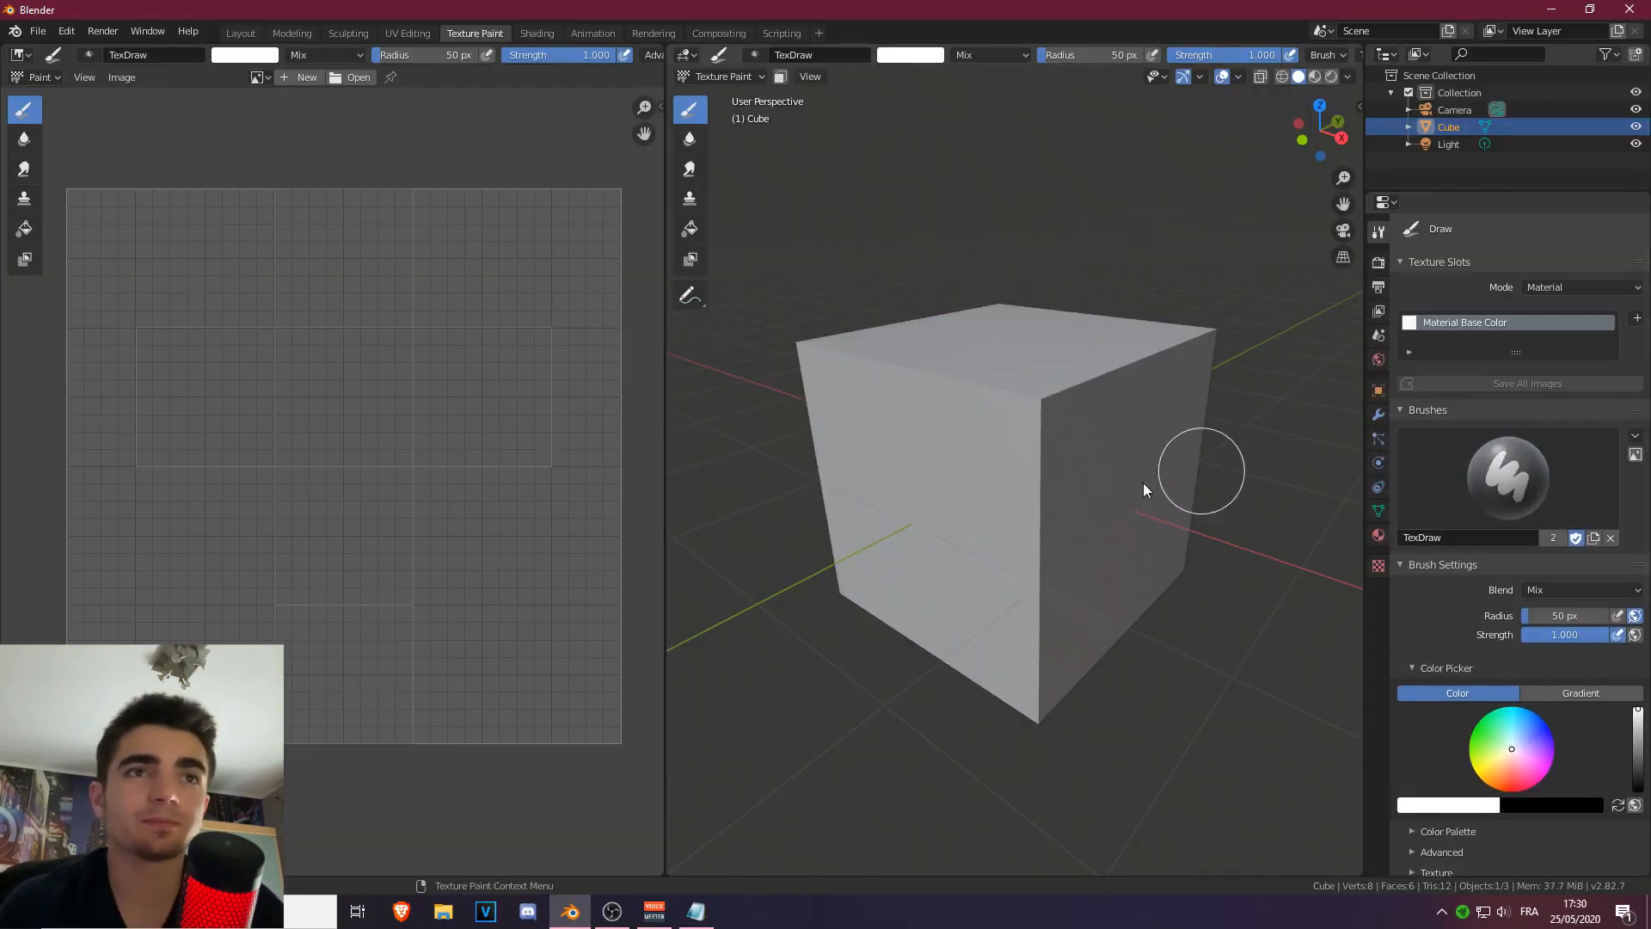
# Paint a test stroke in white across the cube's front upper corner with the Draw brush.
pyautogui.moveTo(1024, 371)
pyautogui.mouseDown(button='middle')
pyautogui.moveTo(1106, 409)
pyautogui.moveTo(895, 376)
pyautogui.moveTo(1146, 416)
pyautogui.moveTo(1121, 409)
pyautogui.mouseUp(button='middle')
pyautogui.moveTo(1068, 390)
pyautogui.mouseDown()
pyautogui.moveTo(1023, 429)
pyautogui.moveTo(939, 414)
pyautogui.mouseUp()
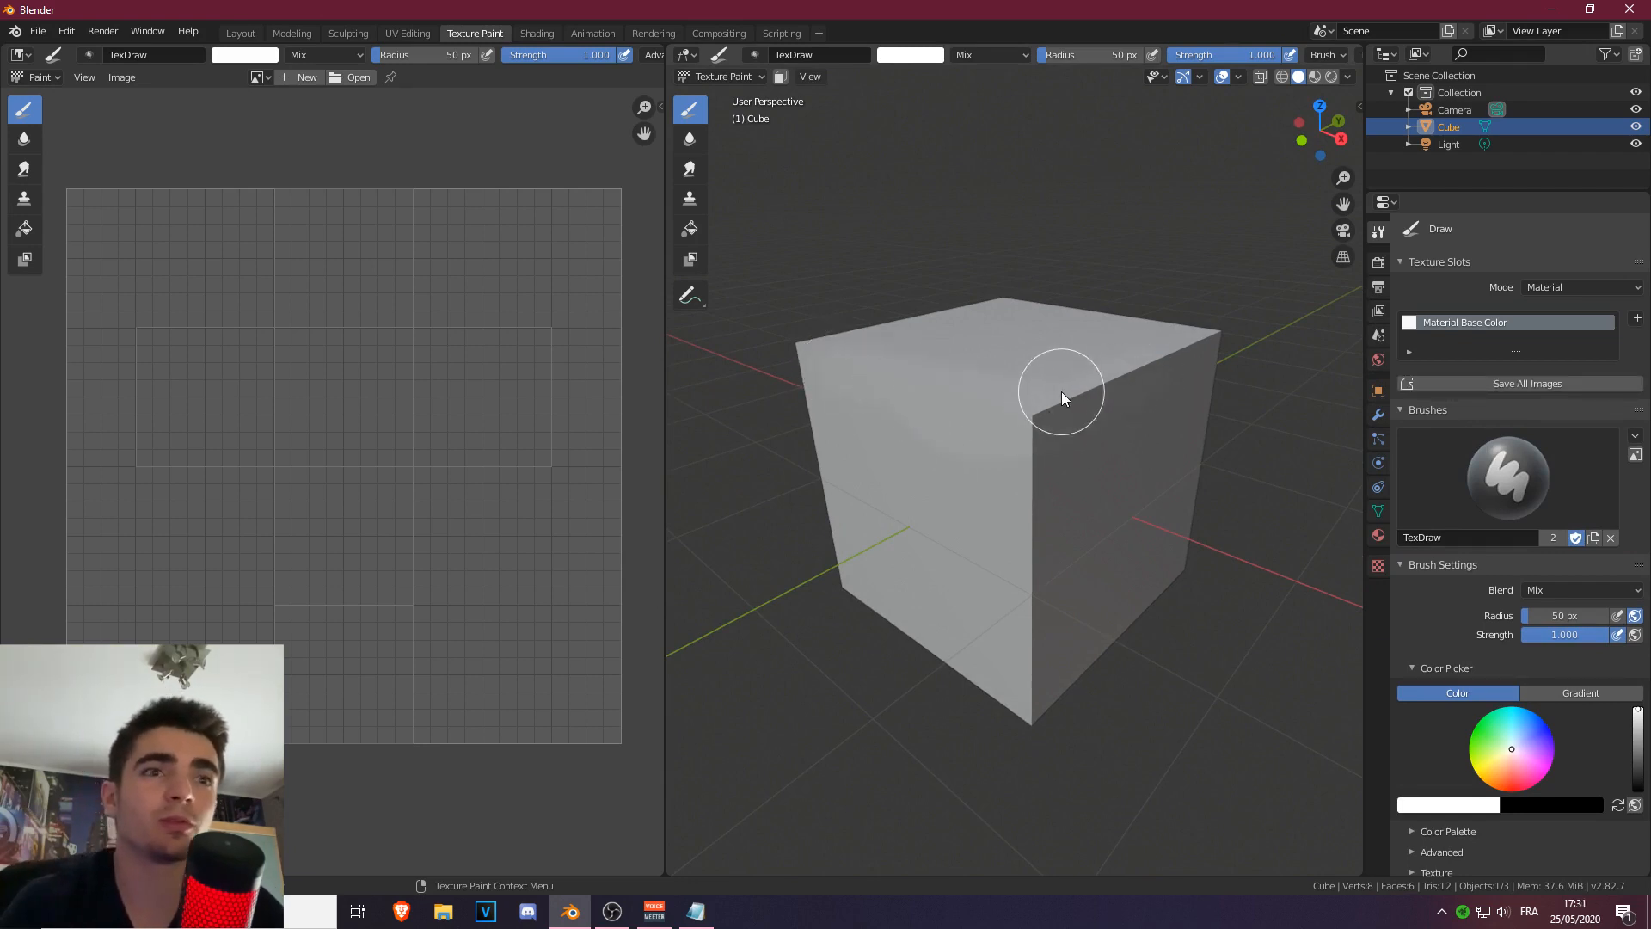
pyautogui.moveTo(926, 408)
pyautogui.mouseDown(button='middle')
pyautogui.moveTo(889, 354)
pyautogui.moveTo(983, 375)
pyautogui.moveTo(1007, 427)
pyautogui.moveTo(1110, 418)
pyautogui.moveTo(940, 414)
pyautogui.mouseUp(button='middle')
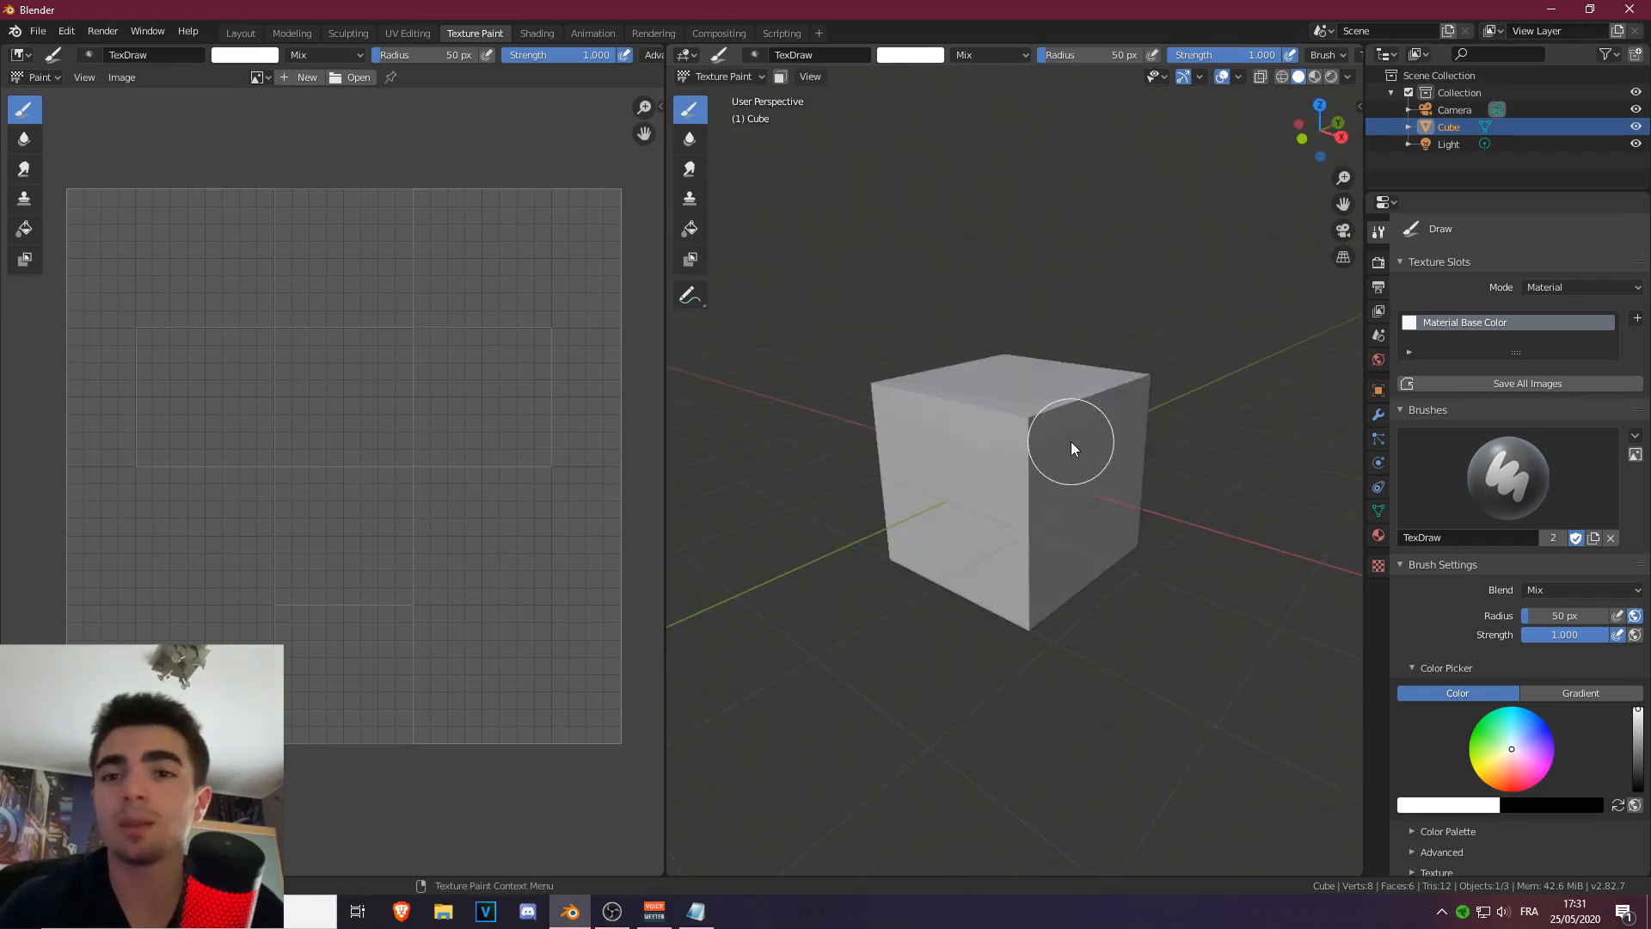
# Set the Draw brush color to a bright turquoise green.
pyautogui.click(902, 57)
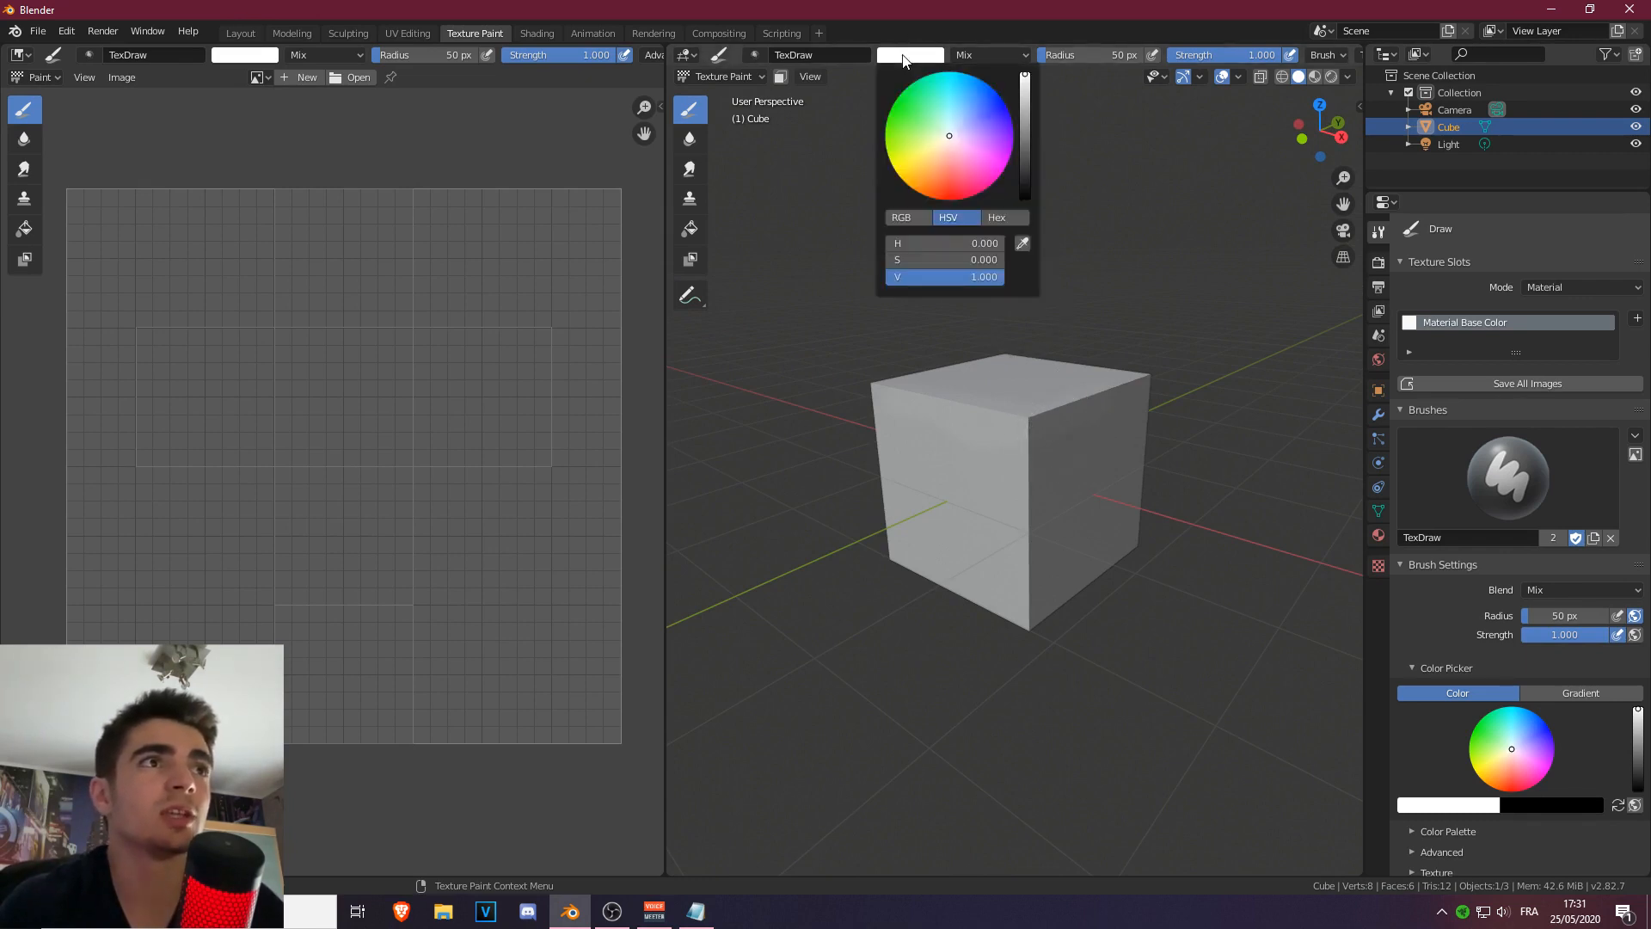
pyautogui.click(922, 85)
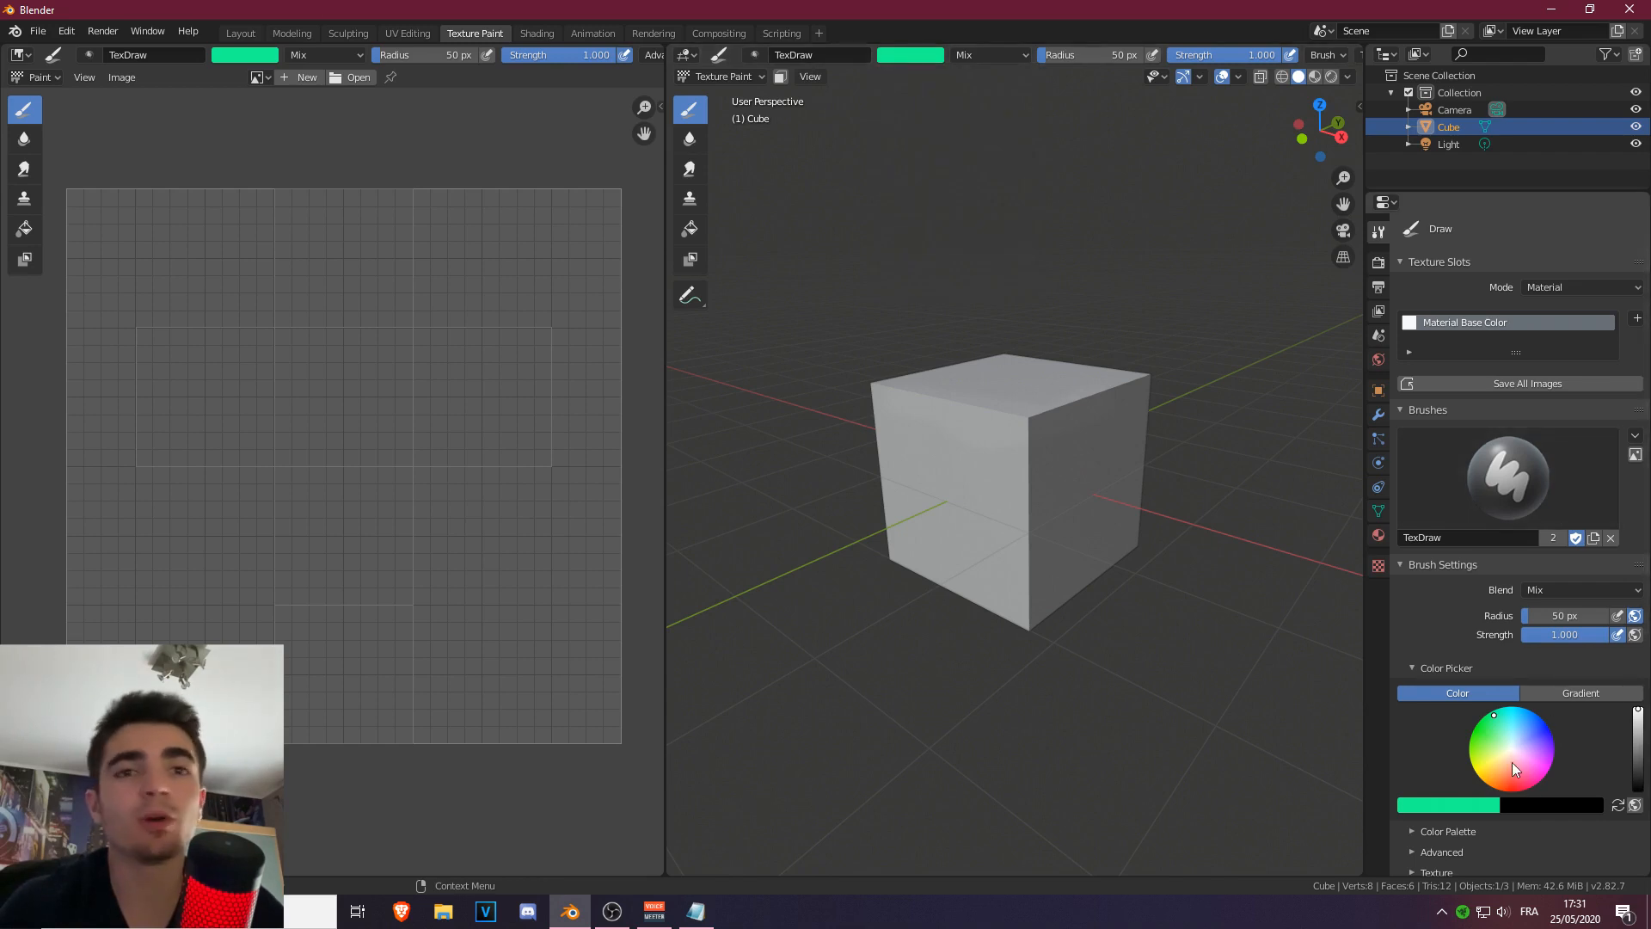
pyautogui.moveTo(1637, 710)
pyautogui.mouseDown()
pyautogui.moveTo(1637, 784)
pyautogui.moveTo(1637, 710)
pyautogui.mouseUp()
# Paint a green band along the cube's two front upper edges, covering the top rim and both adjoining side faces.
pyautogui.scroll(2, 1066, 446)
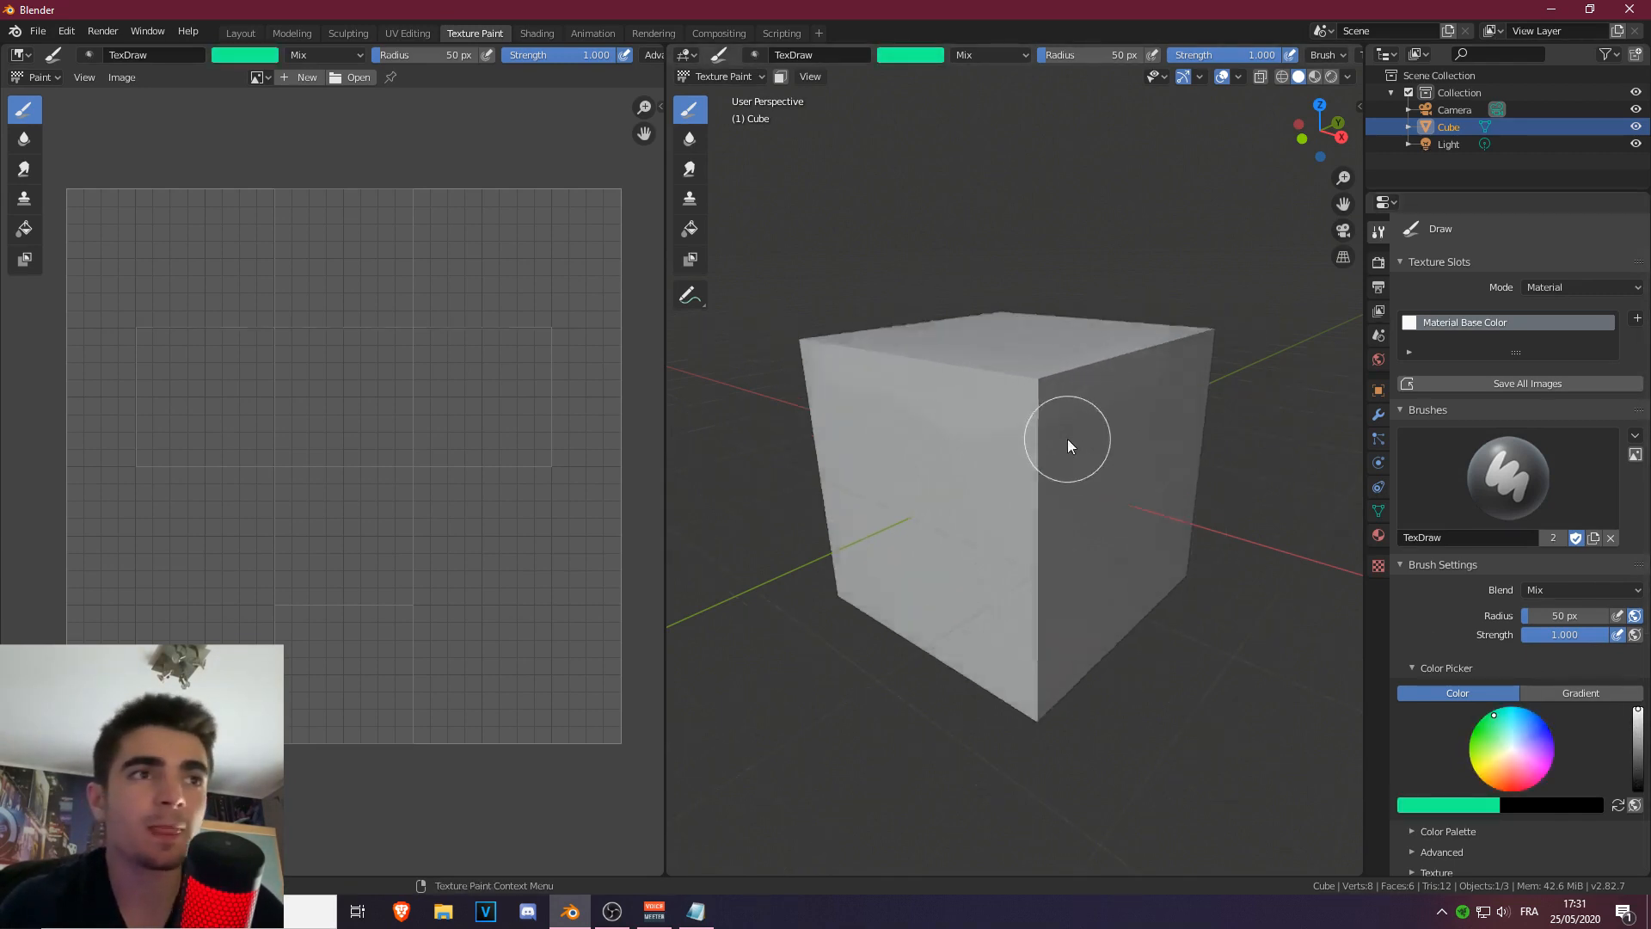
pyautogui.moveTo(1066, 444); pyautogui.dragTo(897, 398, button='middle')
pyautogui.moveTo(977, 411)
pyautogui.mouseDown()
pyautogui.moveTo(1215, 327)
pyautogui.moveTo(930, 421)
pyautogui.moveTo(1033, 451)
pyautogui.moveTo(1276, 353)
pyautogui.mouseUp()
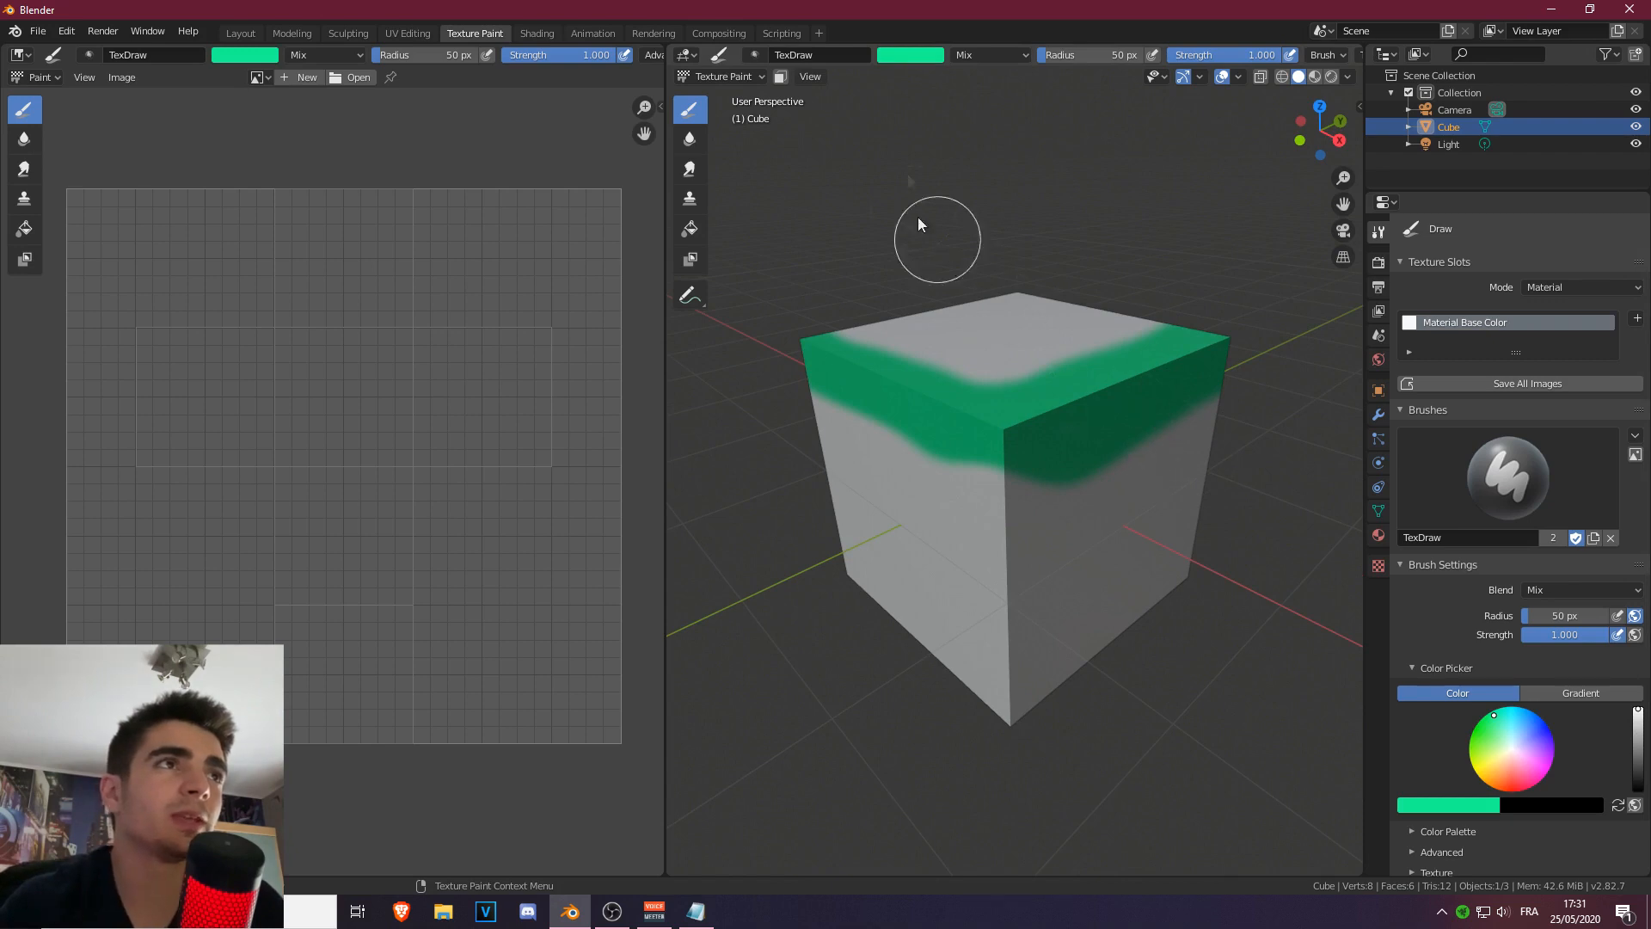
pyautogui.click(980, 54)
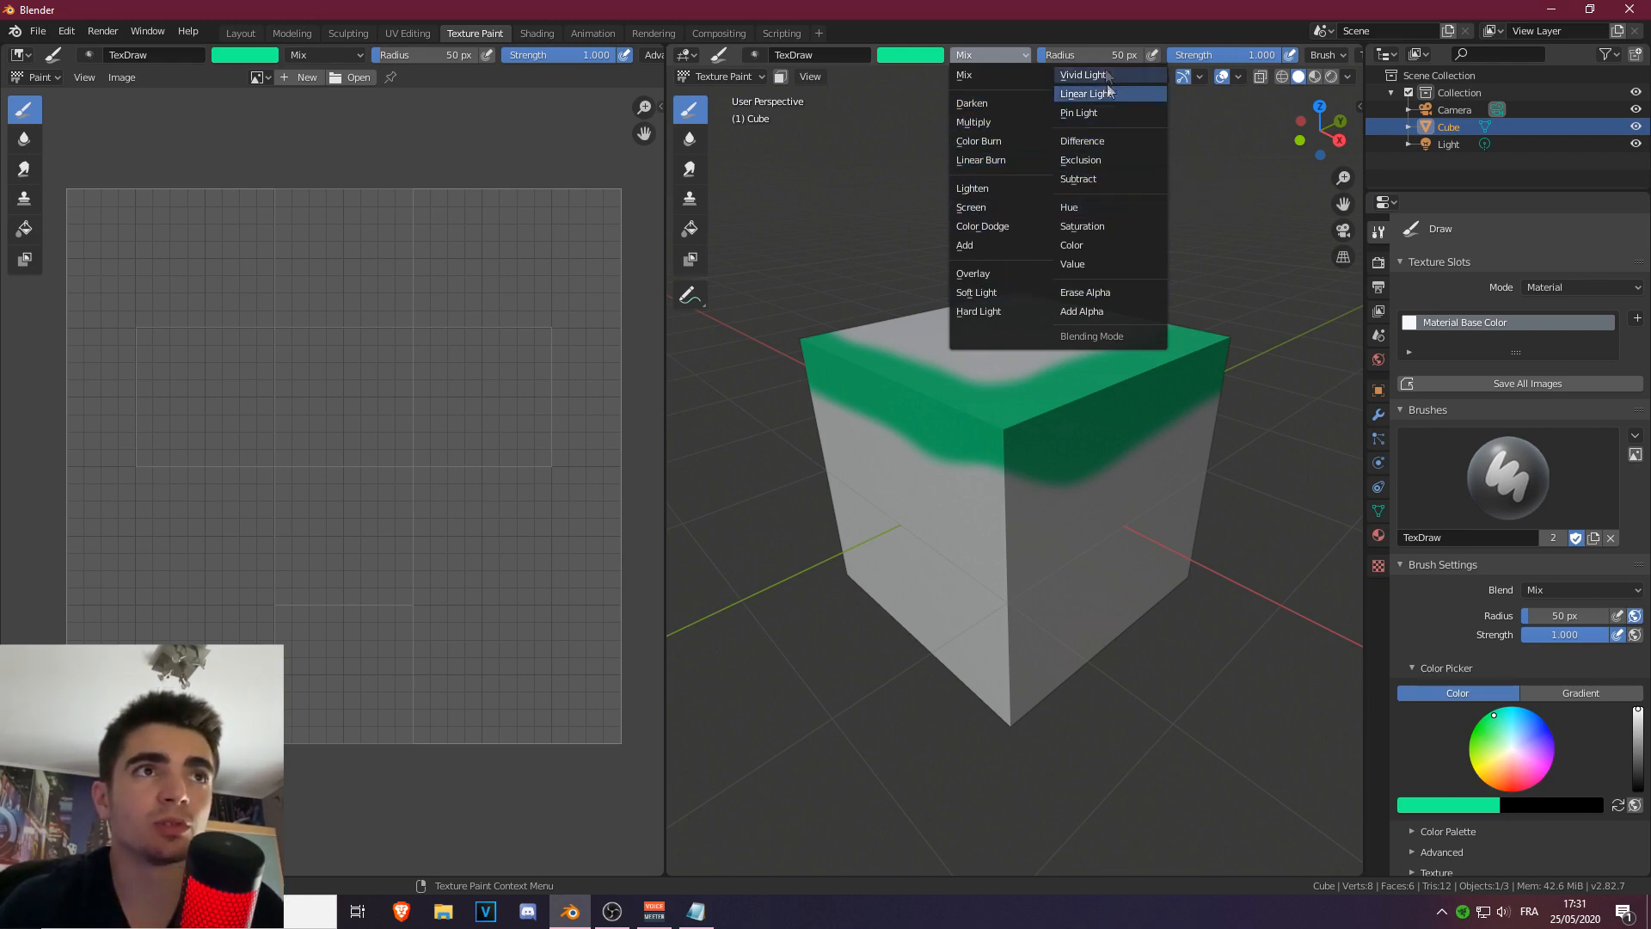
pyautogui.click(980, 58)
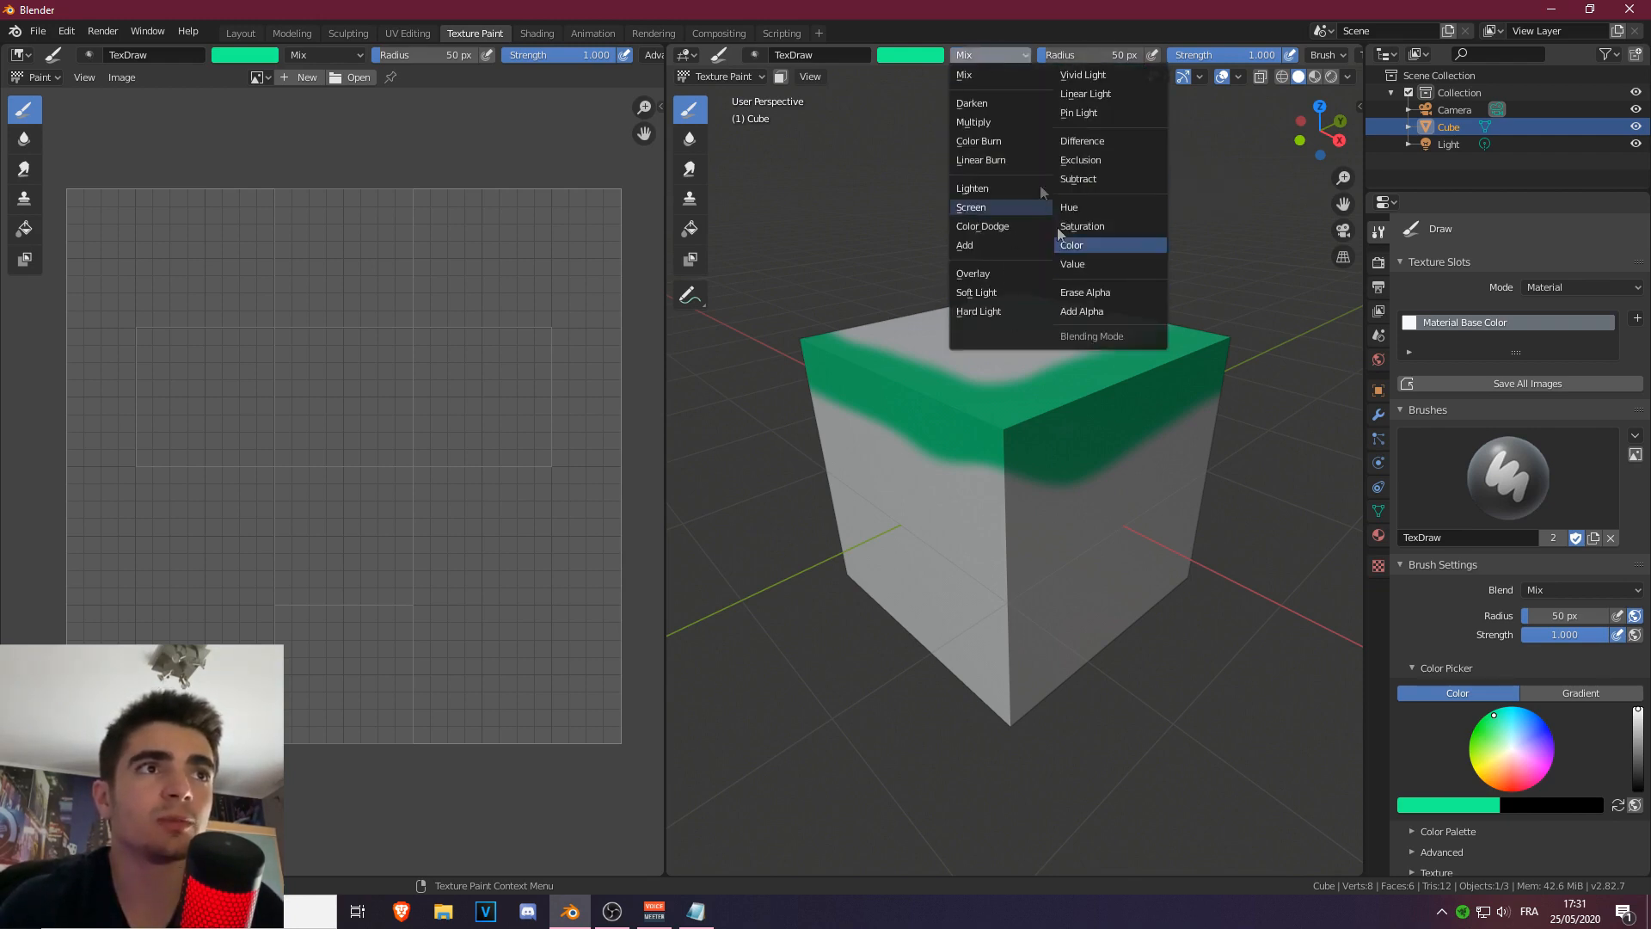
pyautogui.click(981, 57)
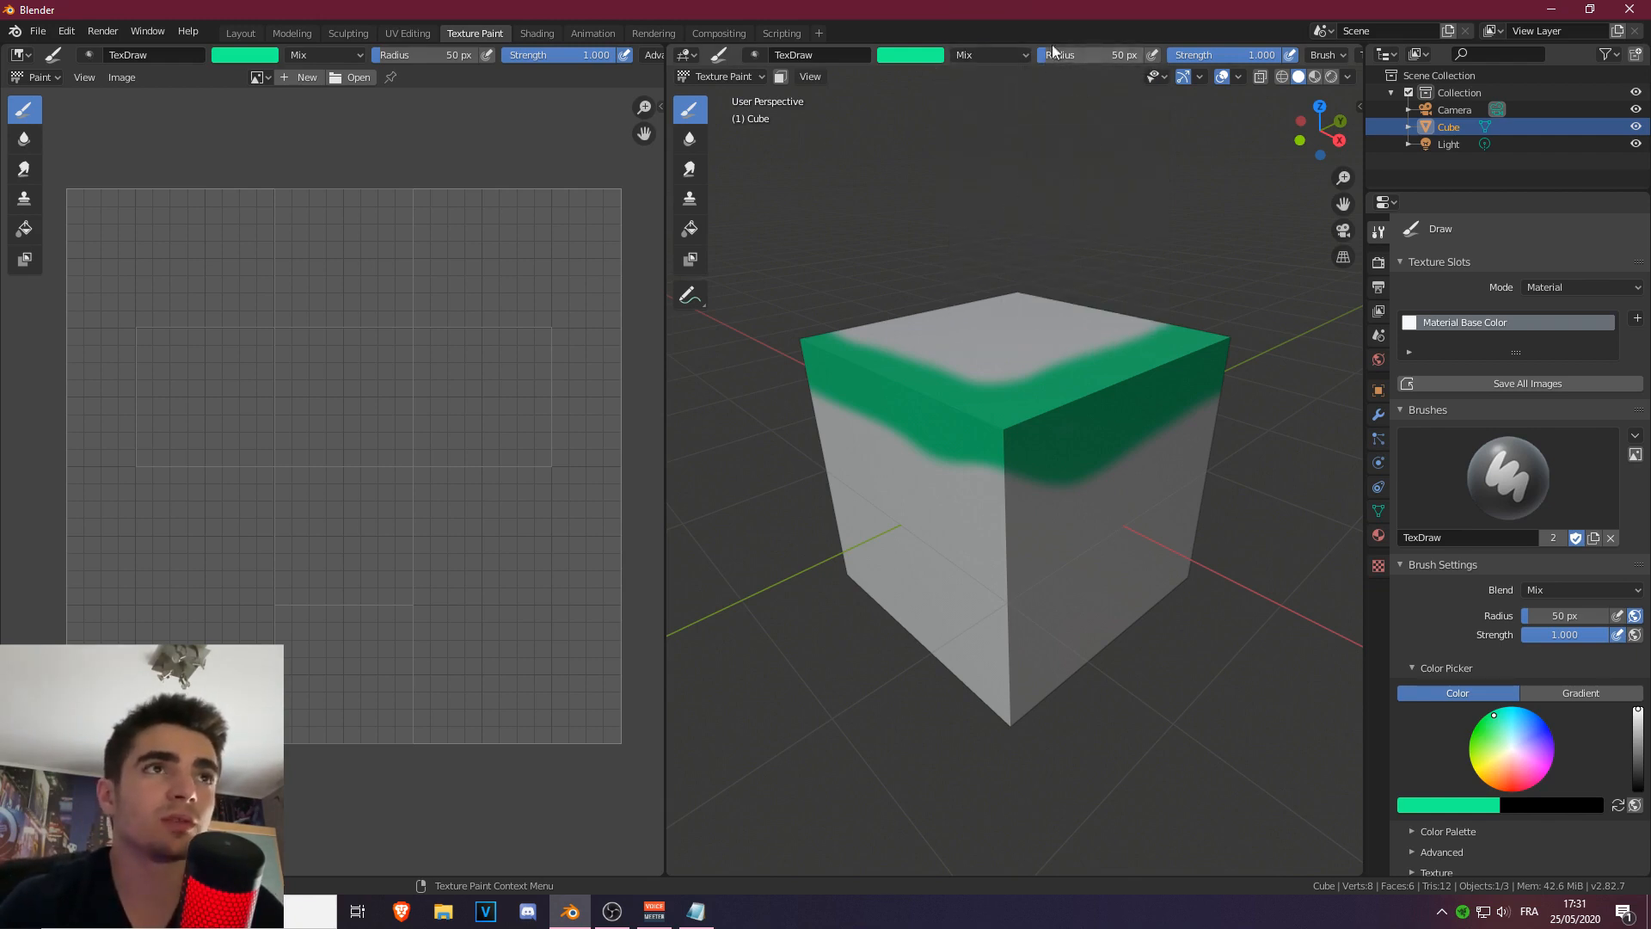
# Try a very large 458 px brush radius with one stroke over the cube and undo that stroke.
pyautogui.moveTo(1100, 54)
pyautogui.mouseDown()
pyautogui.moveTo(1143, 55)
pyautogui.moveTo(1127, 115)
pyautogui.mouseUp()
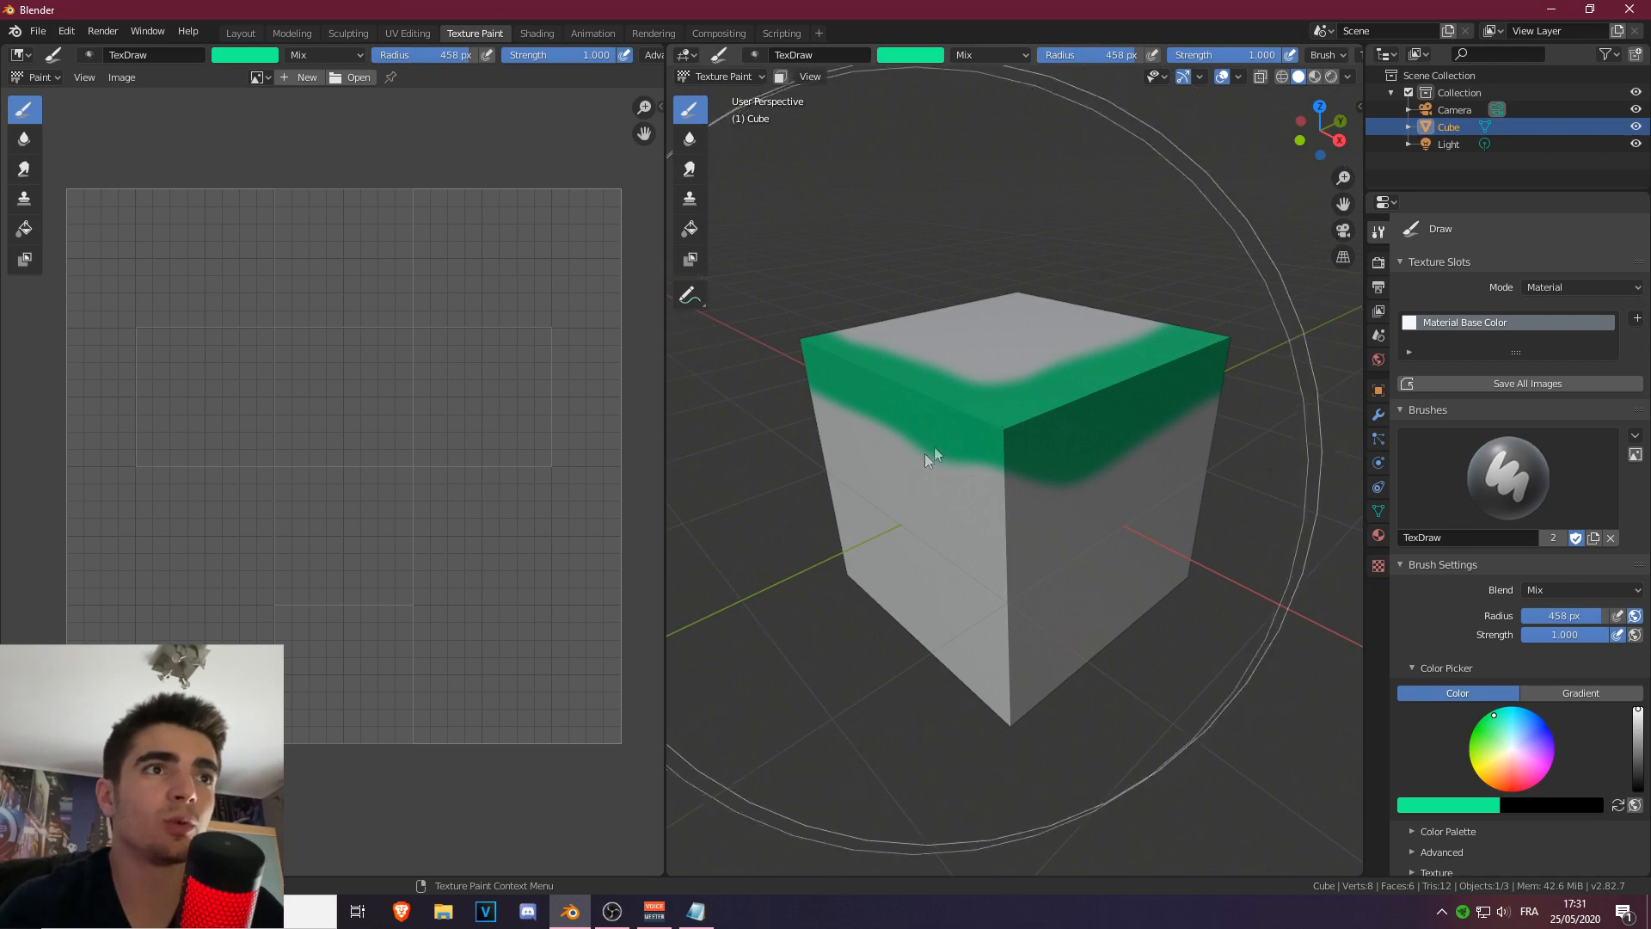
pyautogui.moveTo(925, 452); pyautogui.dragTo(1025, 453)
pyautogui.moveTo(1024, 452)
pyautogui.mouseDown(button='middle')
pyautogui.moveTo(818, 350)
pyautogui.moveTo(1125, 324)
pyautogui.moveTo(919, 251)
pyautogui.moveTo(1032, 360)
pyautogui.moveTo(1095, 379)
pyautogui.moveTo(1059, 339)
pyautogui.moveTo(1074, 258)
pyautogui.mouseUp(button='middle')
pyautogui.hotkey('ctrl', 'z')
# Try a 3 px brush radius with a thin freehand green squiggle on the cube's top face.
pyautogui.moveTo(1109, 55); pyautogui.dragTo(1021, 55)
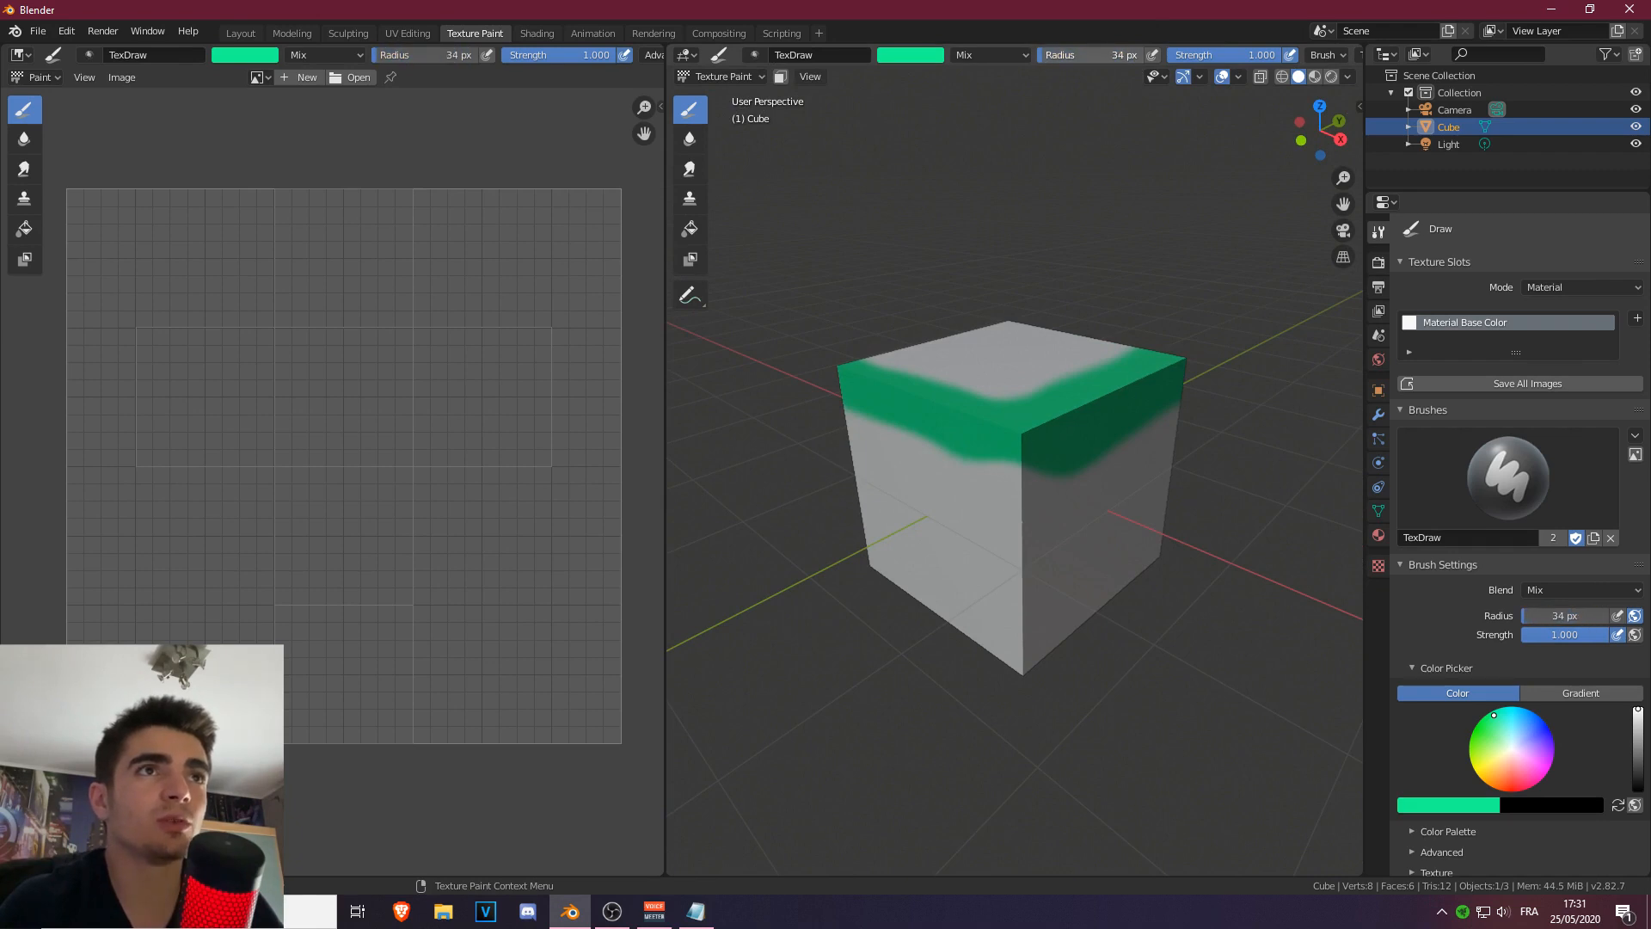
pyautogui.scroll(2, 1015, 297)
pyautogui.moveTo(998, 314); pyautogui.dragTo(968, 389, button='middle')
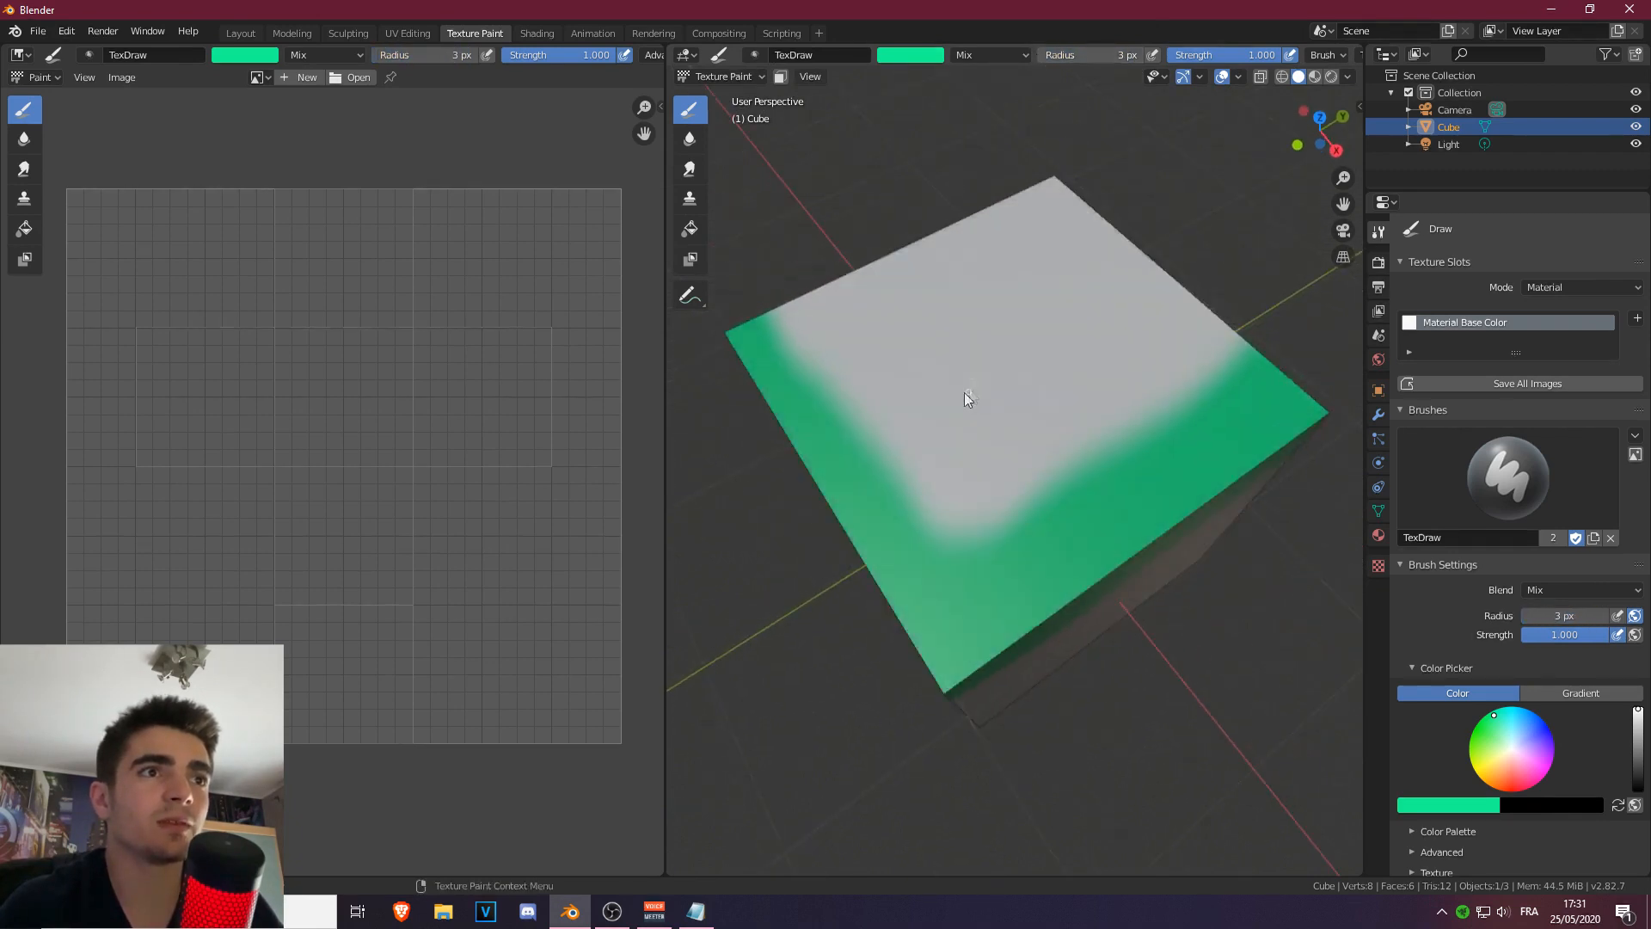
pyautogui.scroll(3, 905, 437)
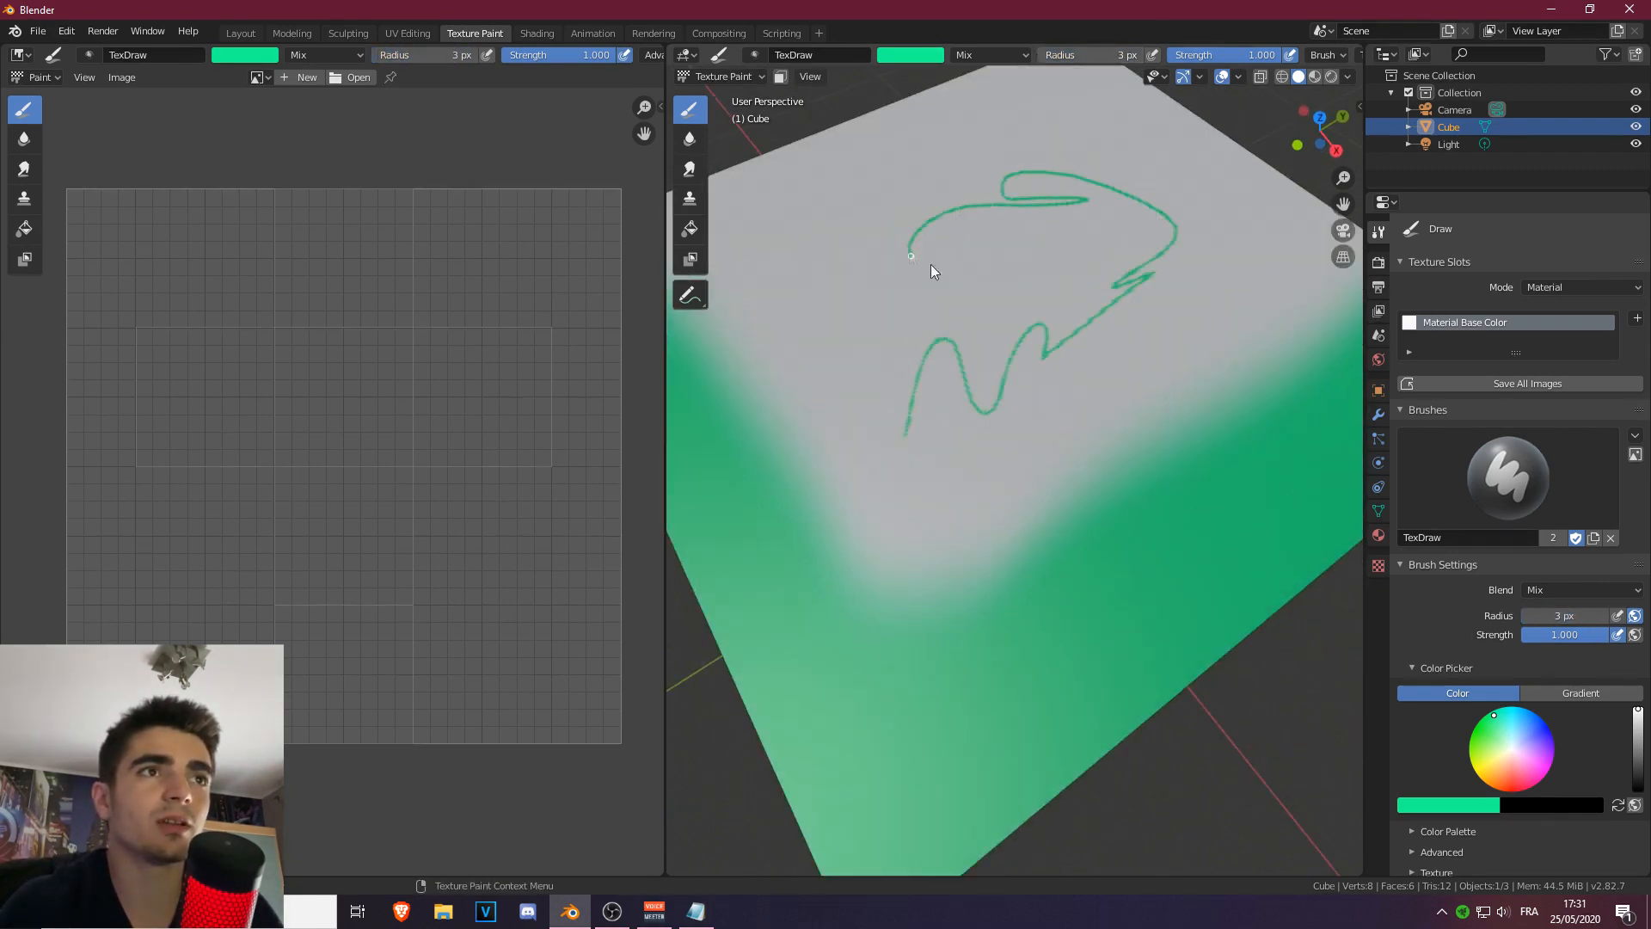
pyautogui.scroll(-5, 870, 375)
pyautogui.moveTo(870, 374); pyautogui.dragTo(1059, 40, button='middle')
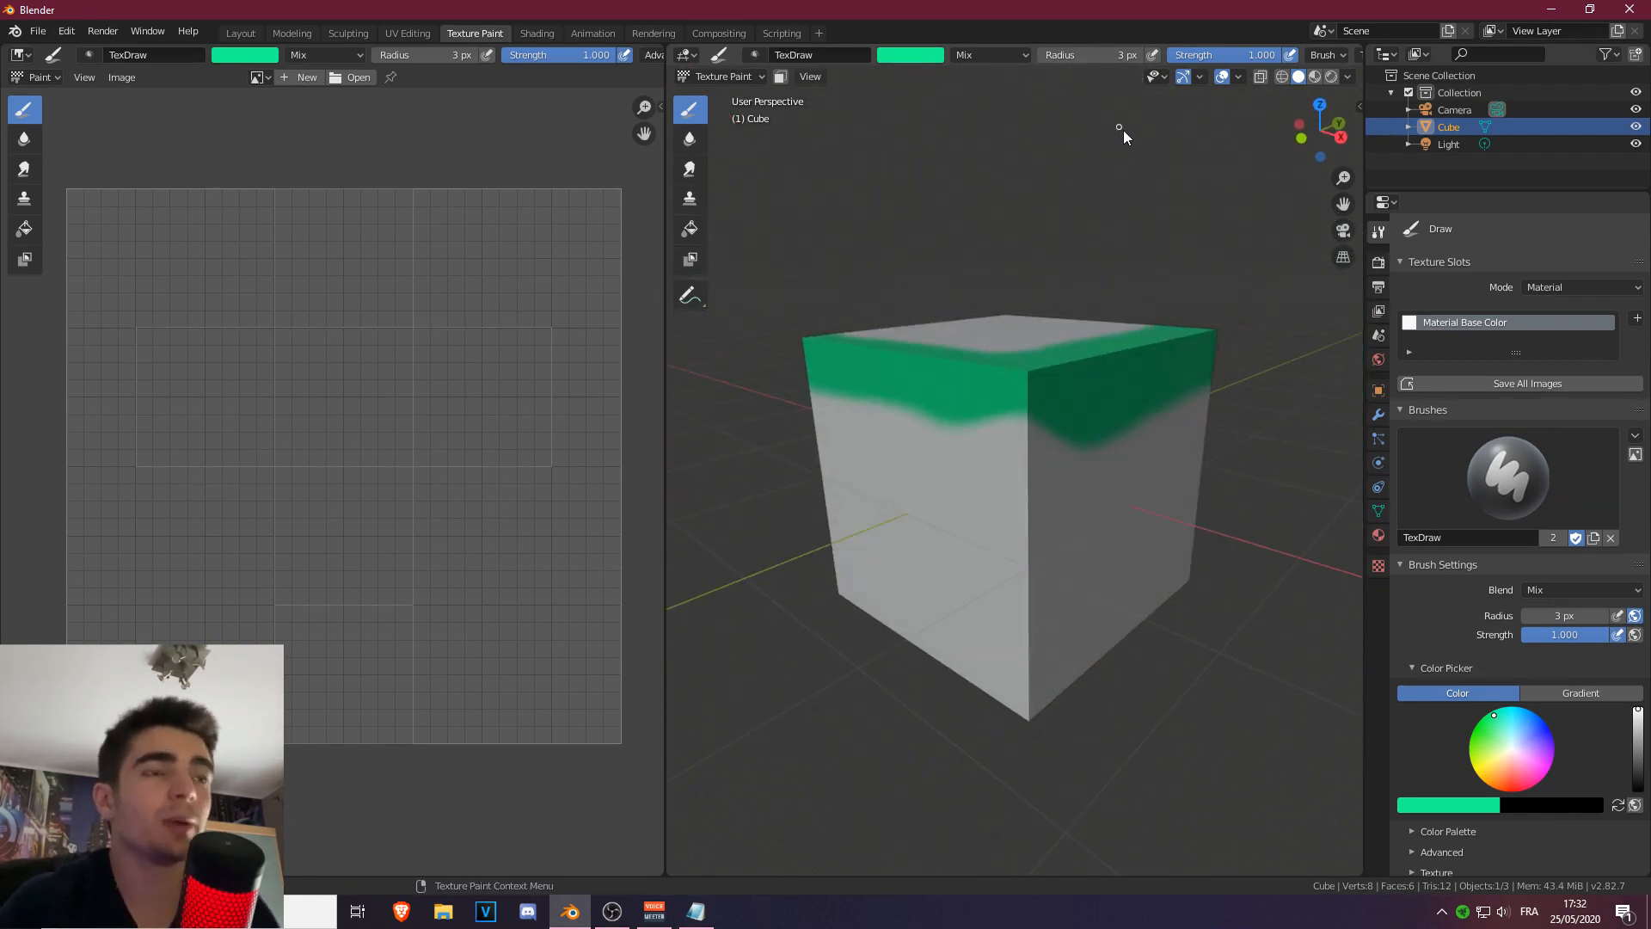
# Resize the brush interactively over the cube, enlarging the radius to 217 px and reducing it to 93 px.
pyautogui.press('f')
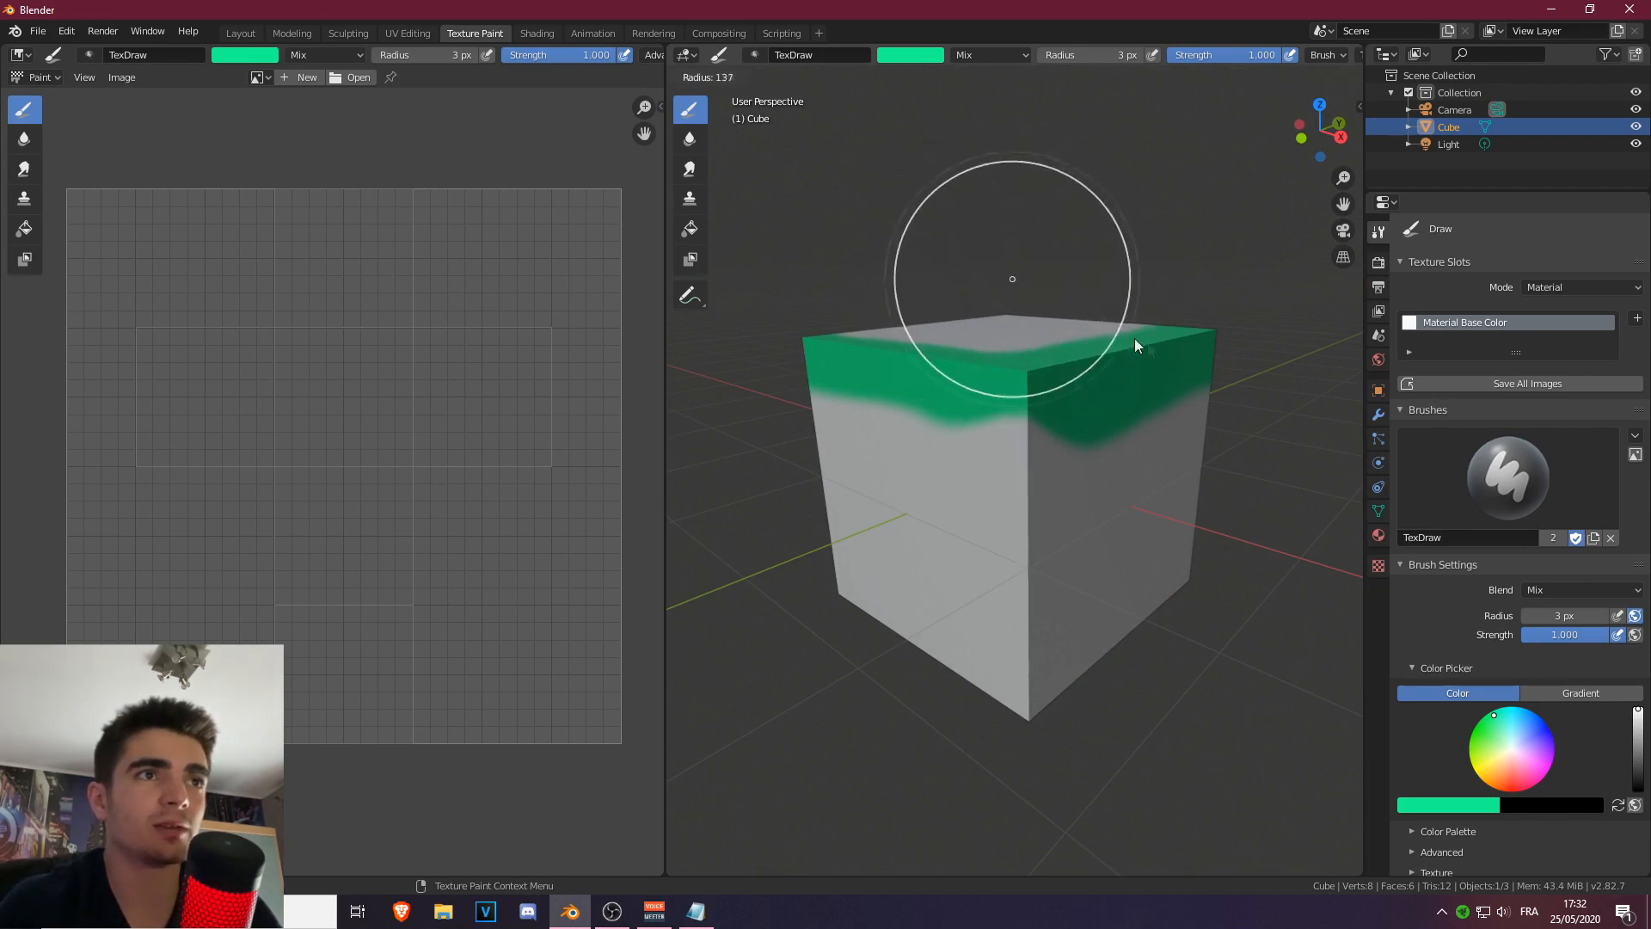
pyautogui.click(1191, 361)
pyautogui.press('f')
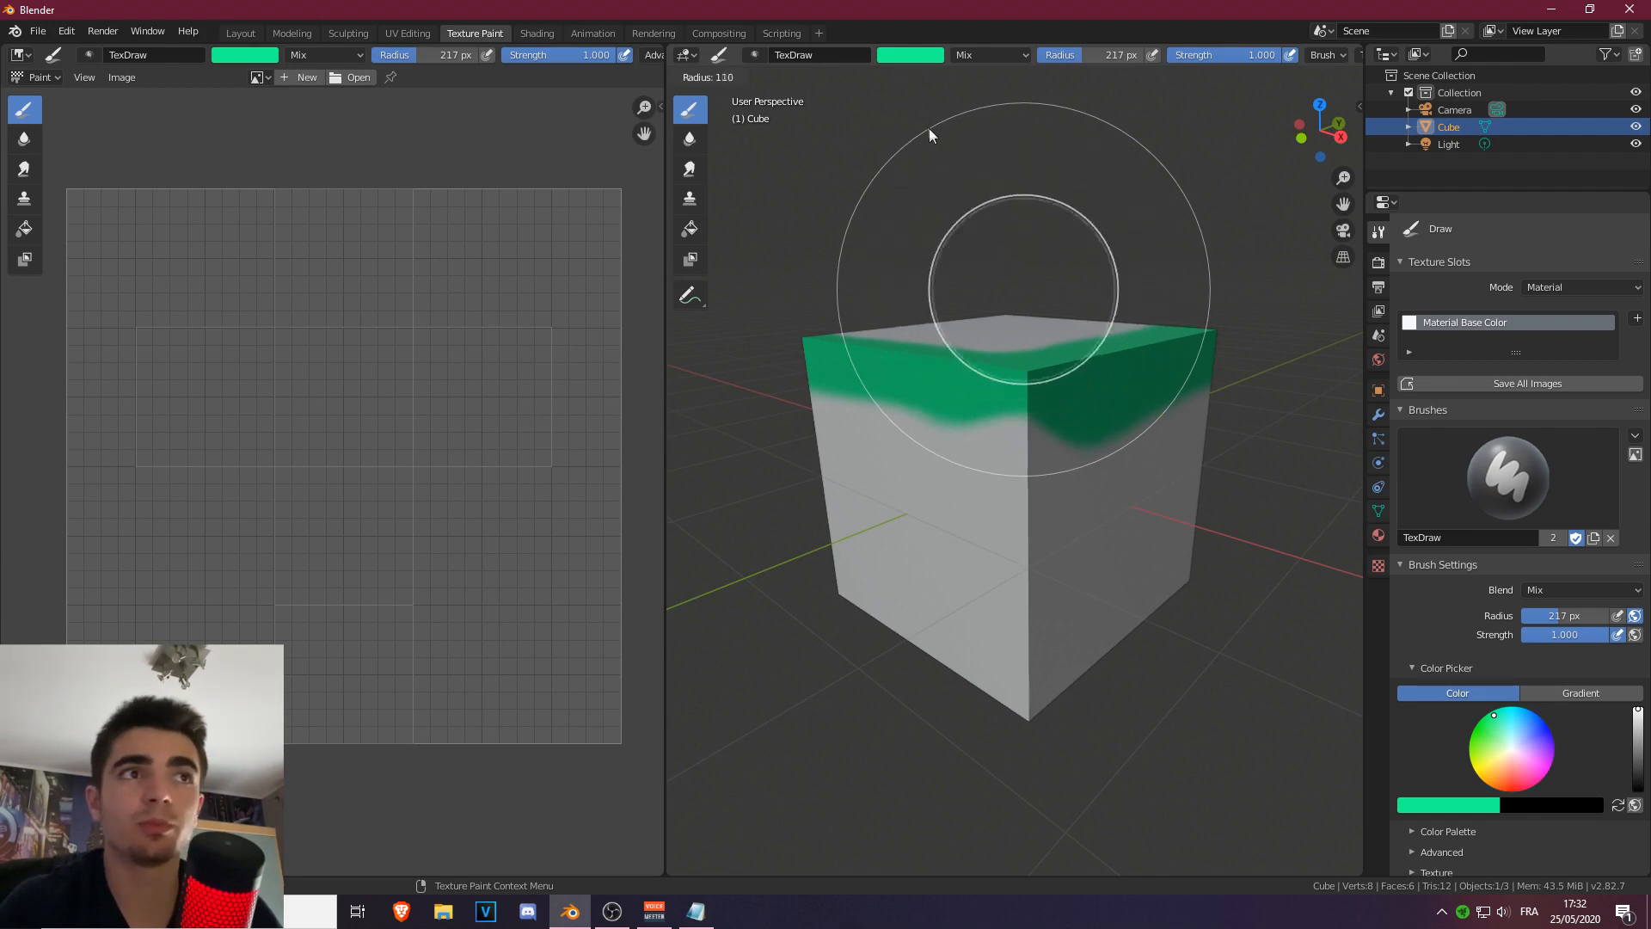
pyautogui.click(920, 107)
# Paint faint green strokes across the cube's top face, plus a solid green oval in its middle.
pyautogui.moveTo(1077, 321); pyautogui.dragTo(1020, 355, button='middle')
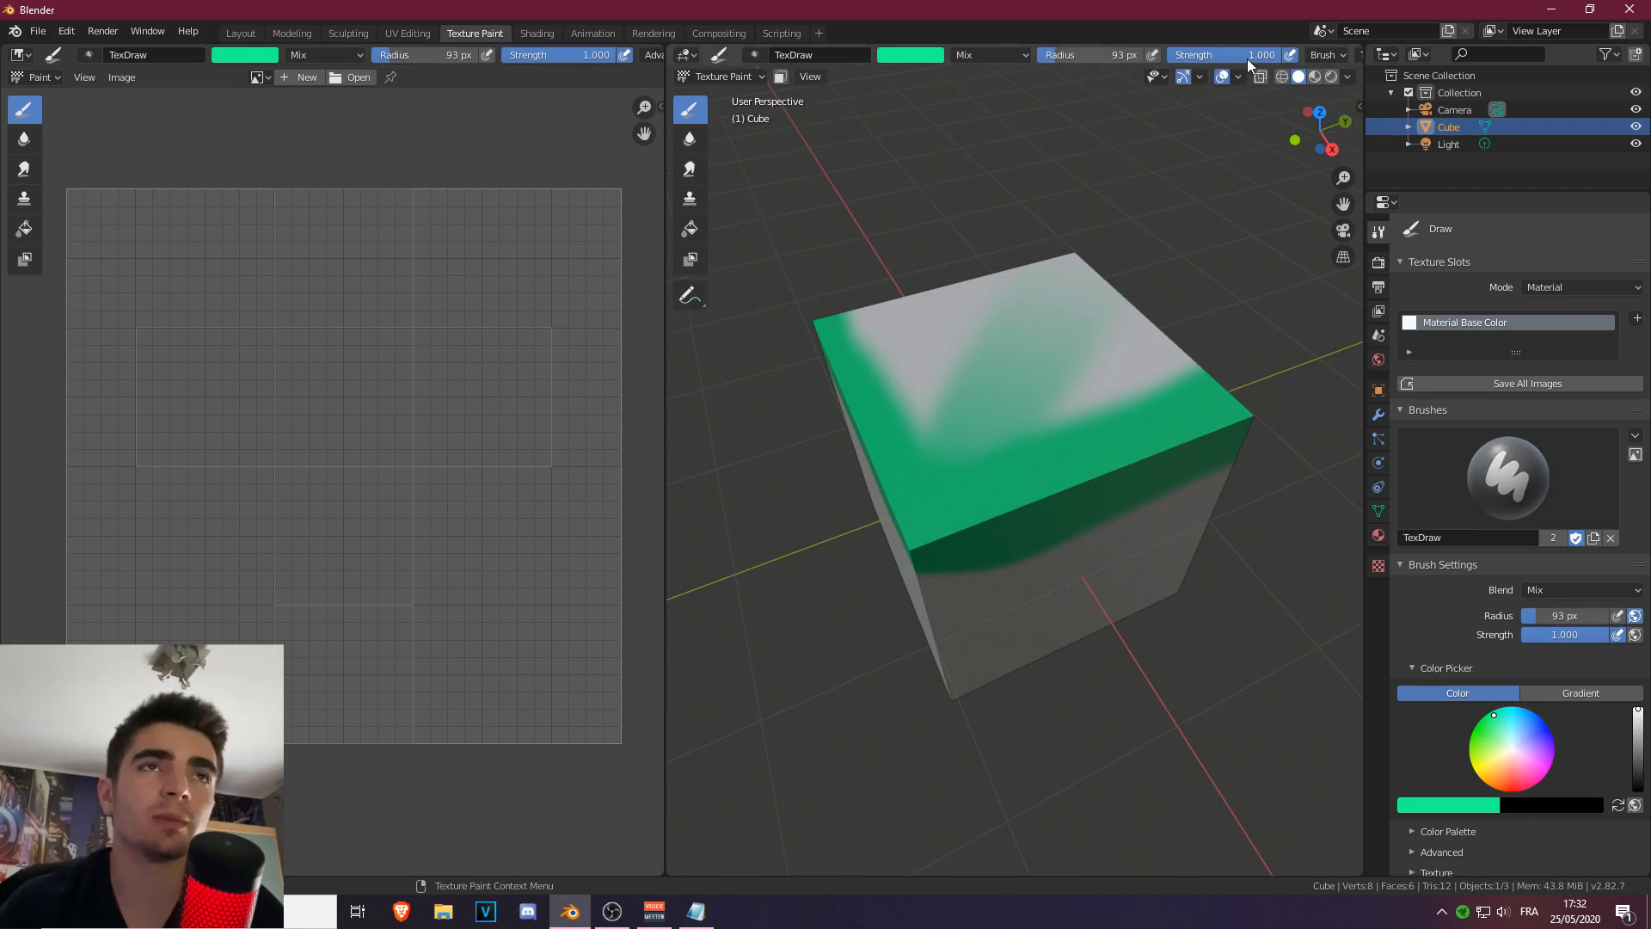
pyautogui.scroll(6, 1144, 121)
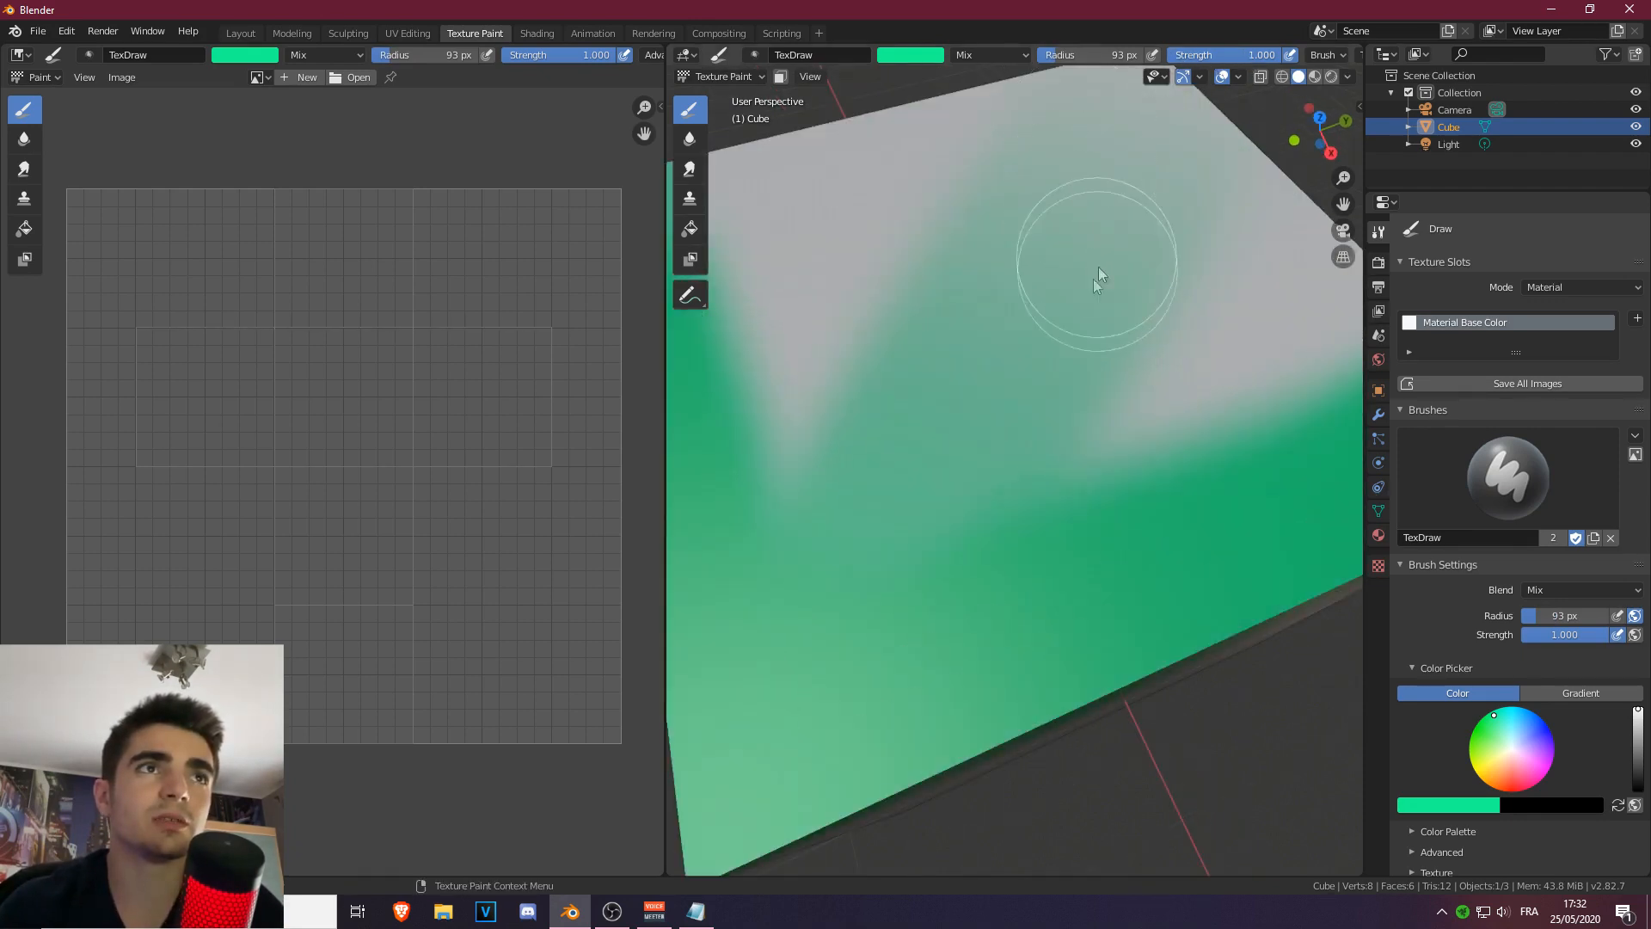
pyautogui.scroll(-5, 1032, 258)
pyautogui.moveTo(942, 344)
pyautogui.mouseDown()
pyautogui.moveTo(1097, 425)
pyautogui.moveTo(962, 386)
pyautogui.moveTo(1071, 415)
pyautogui.mouseUp()
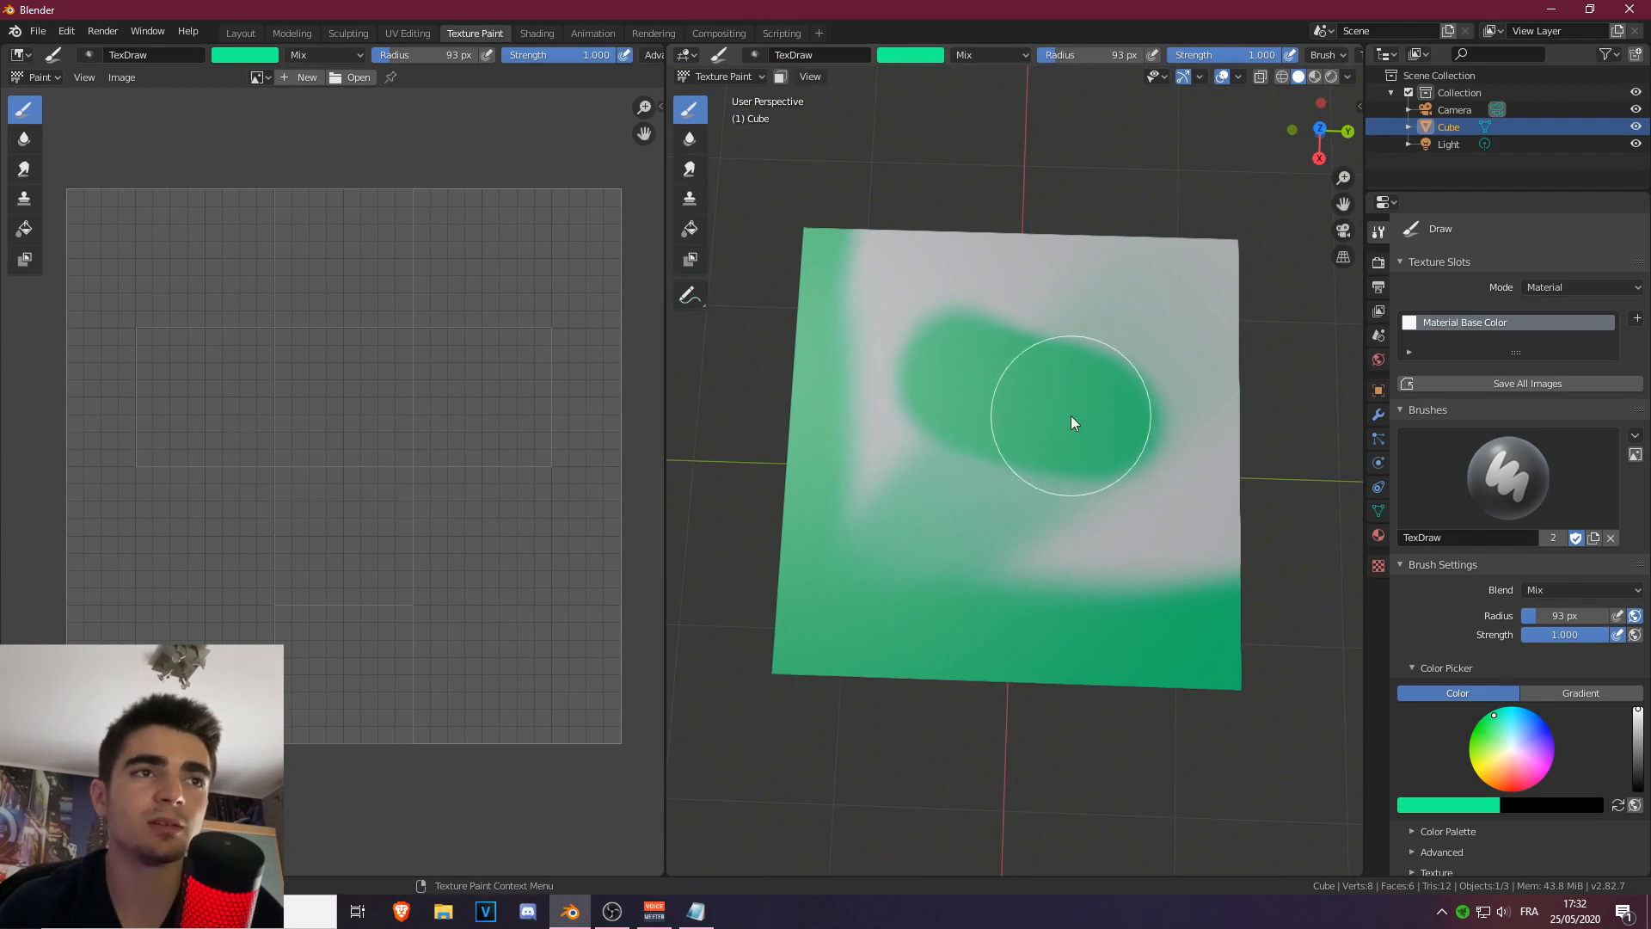
pyautogui.moveTo(1130, 379); pyautogui.dragTo(996, 392, button='middle')
pyautogui.scroll(7, 1052, 389)
pyautogui.scroll(-7, 1090, 349)
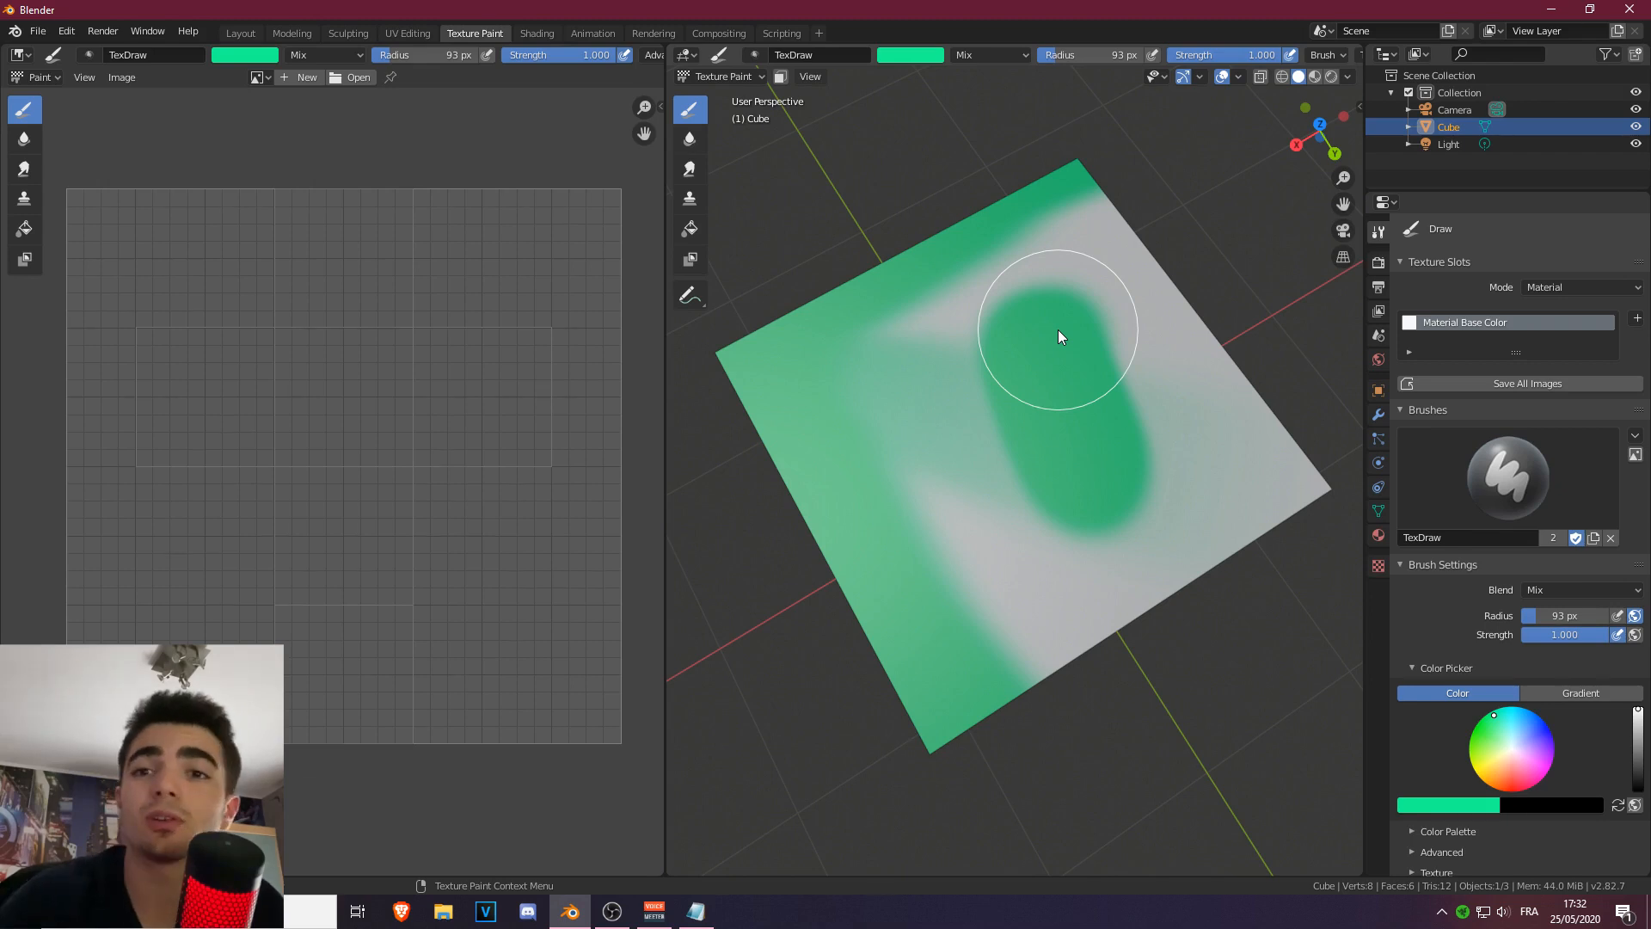
# Lower the brush strength to 0.067, raise it to 0.311 and 0.600, and paint translucent green patches beside the oval on the top face.
pyautogui.moveTo(1281, 57); pyautogui.dragTo(1179, 56)
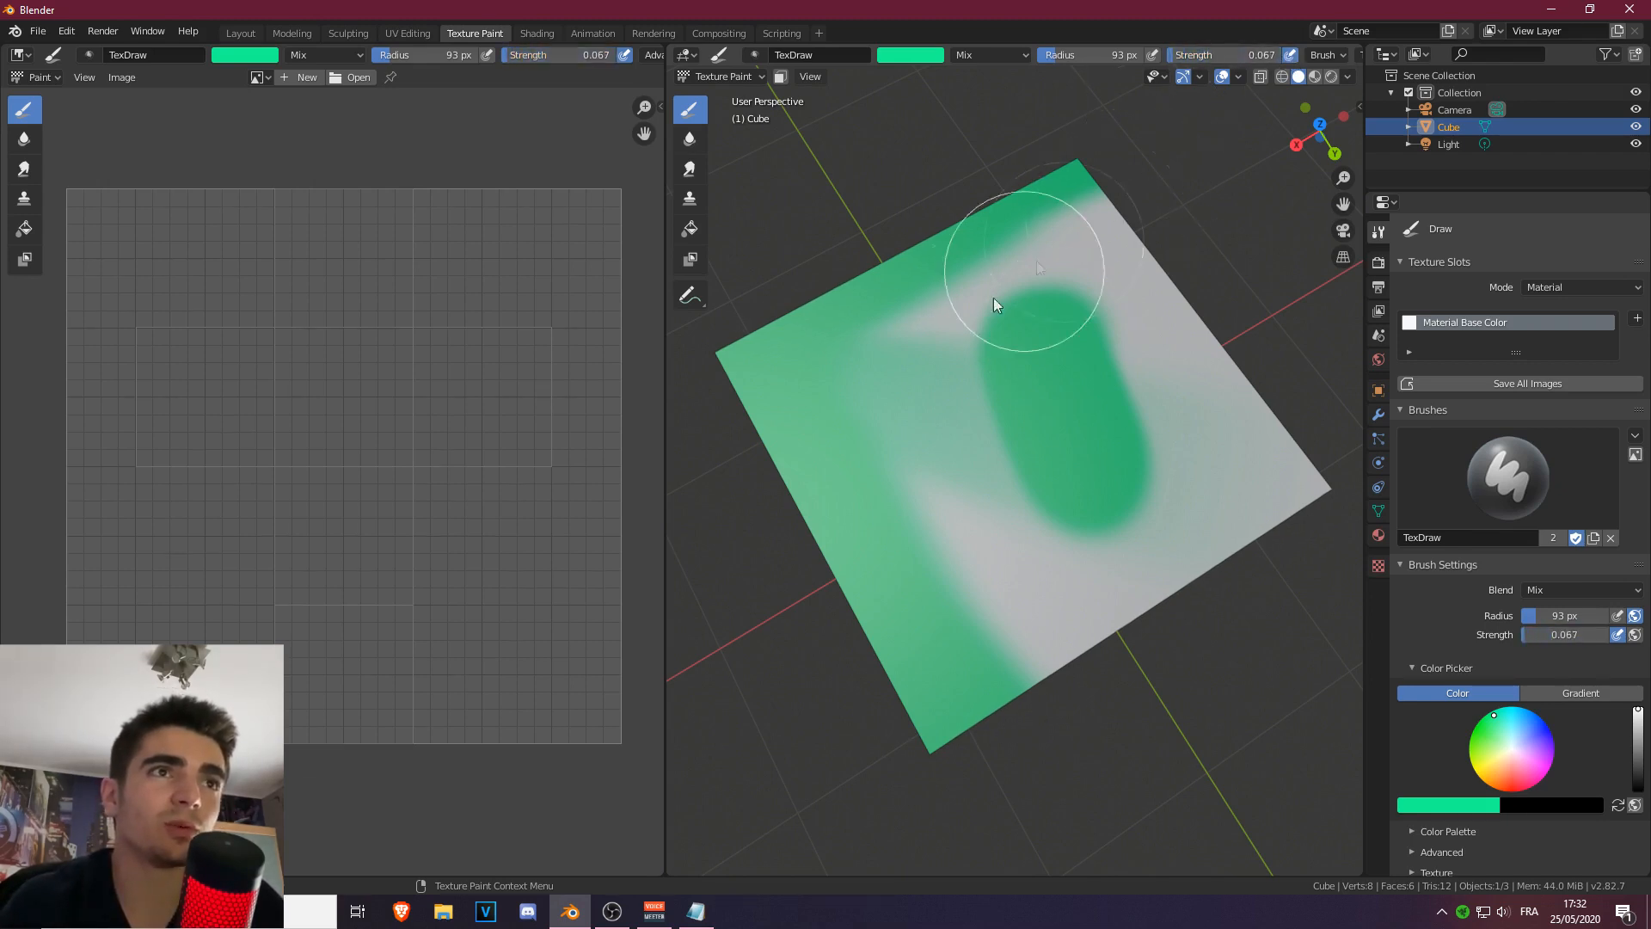
pyautogui.scroll(3, 980, 387)
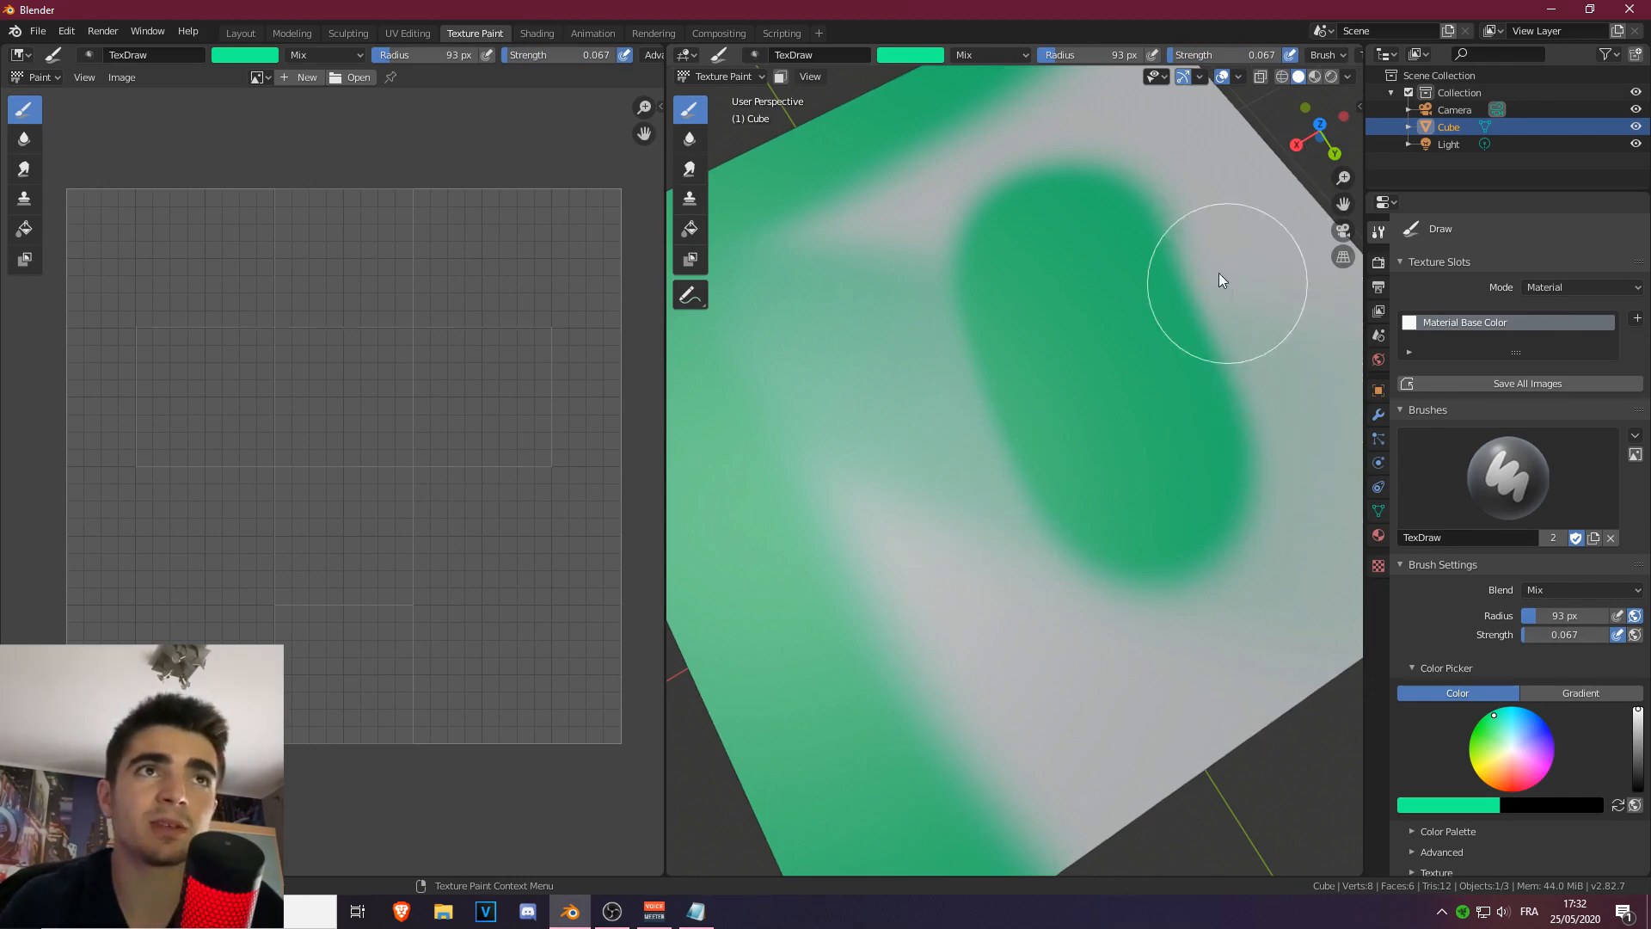
pyautogui.scroll(-4, 1219, 272)
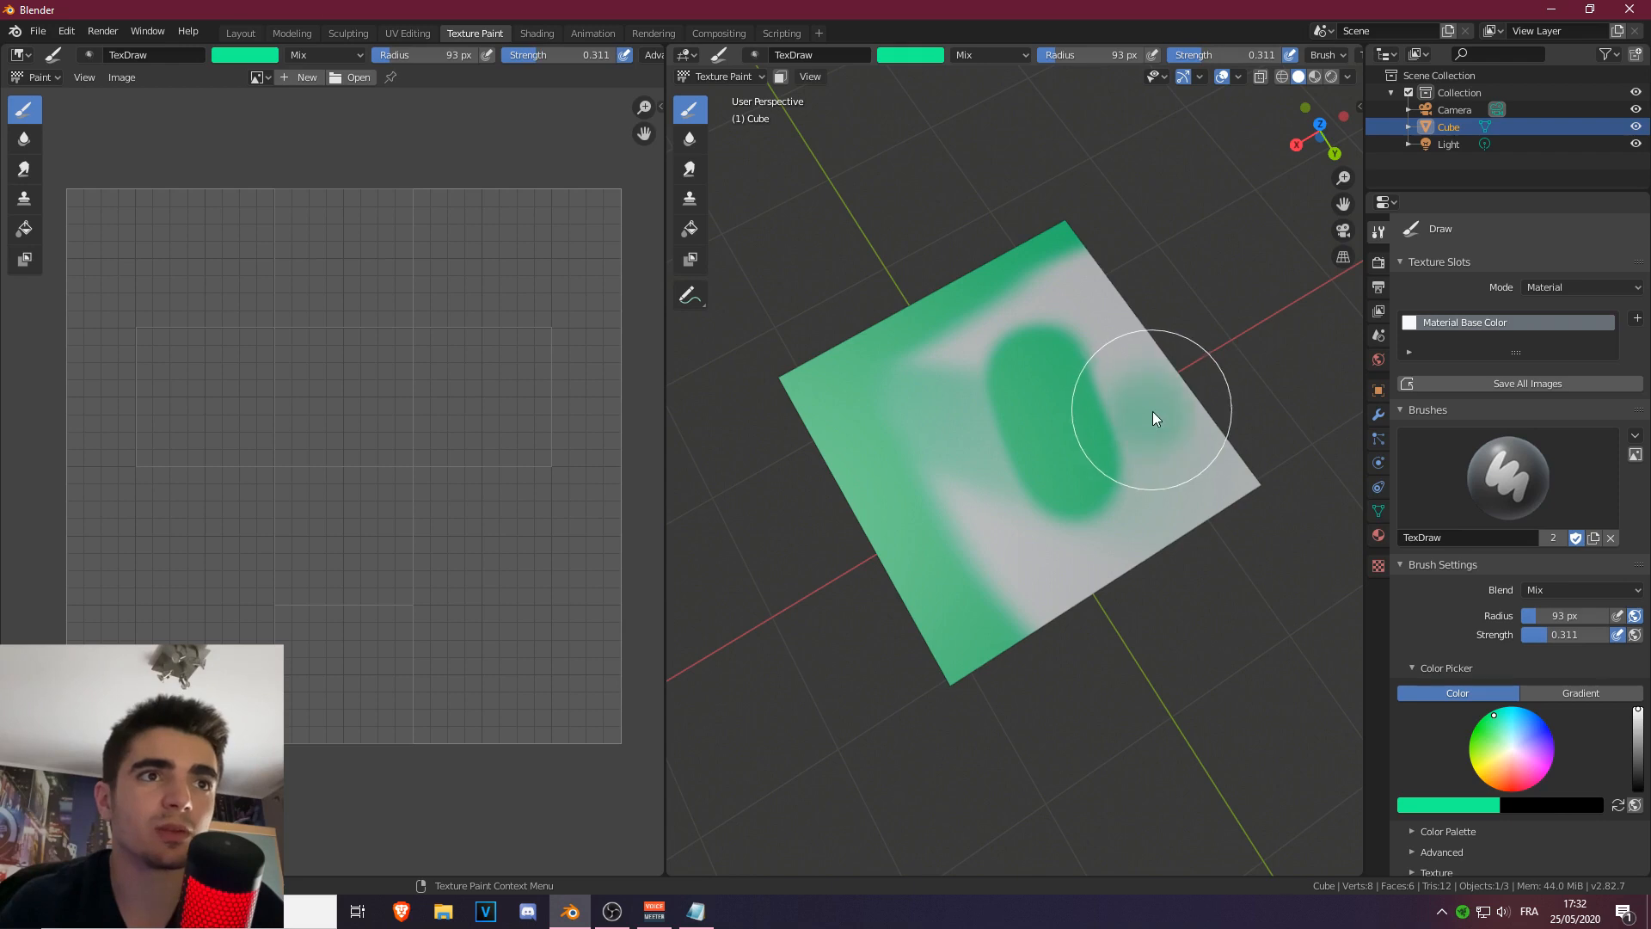
pyautogui.scroll(3, 1171, 373)
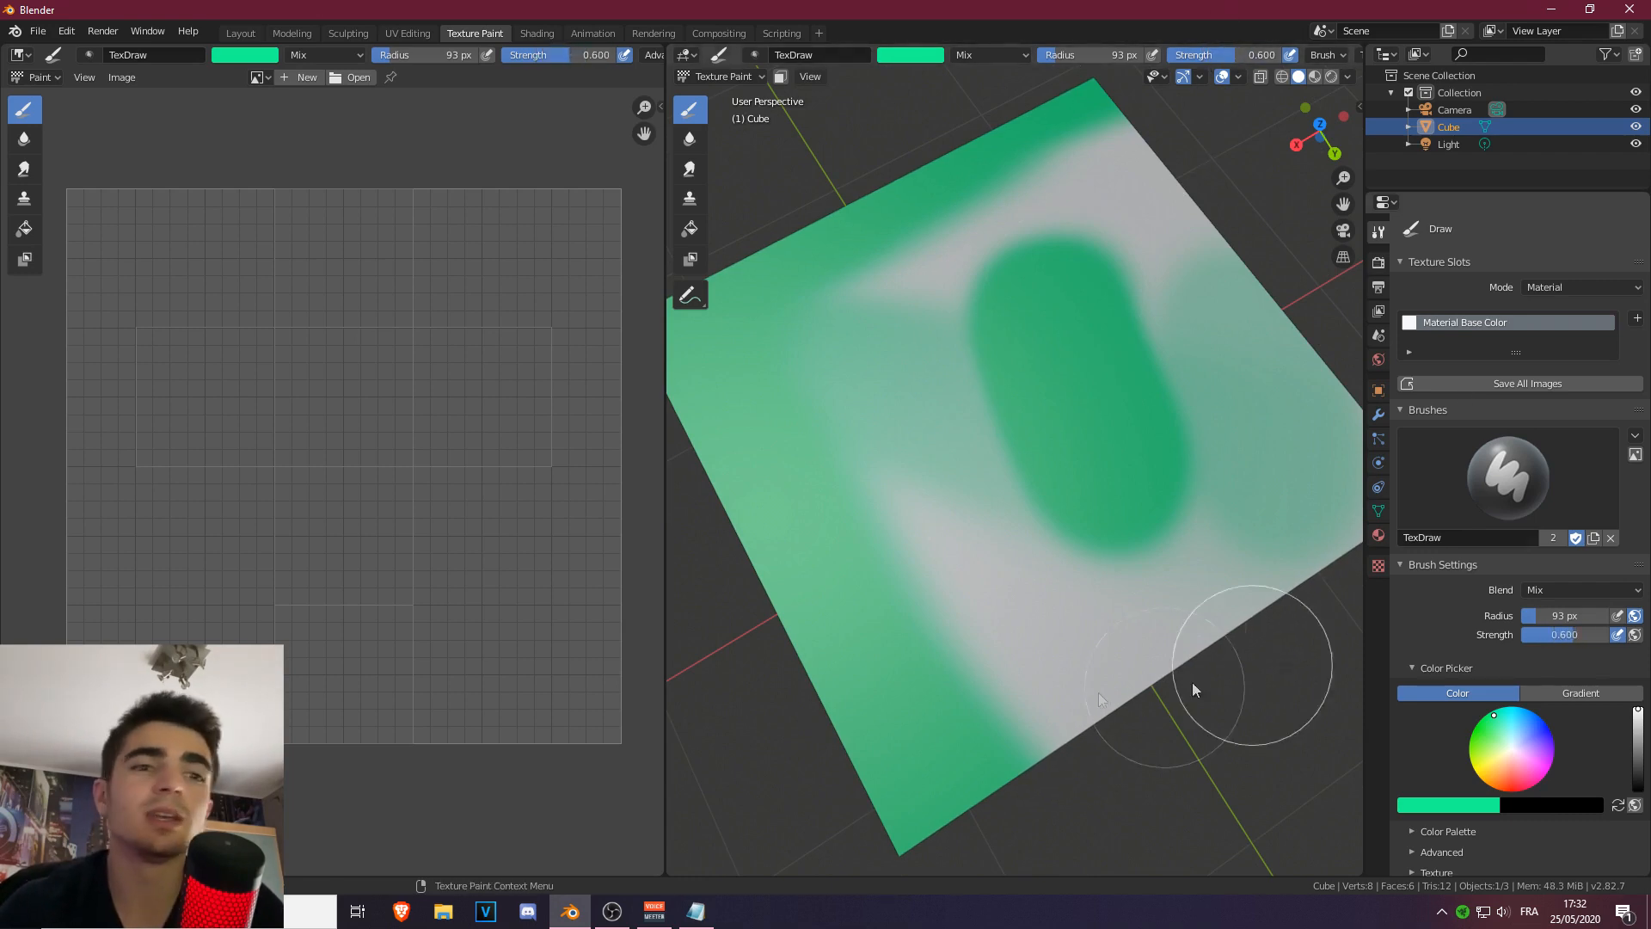
# Adjust the brush strength interactively over the cube to 1.000.
pyautogui.click(695, 911)
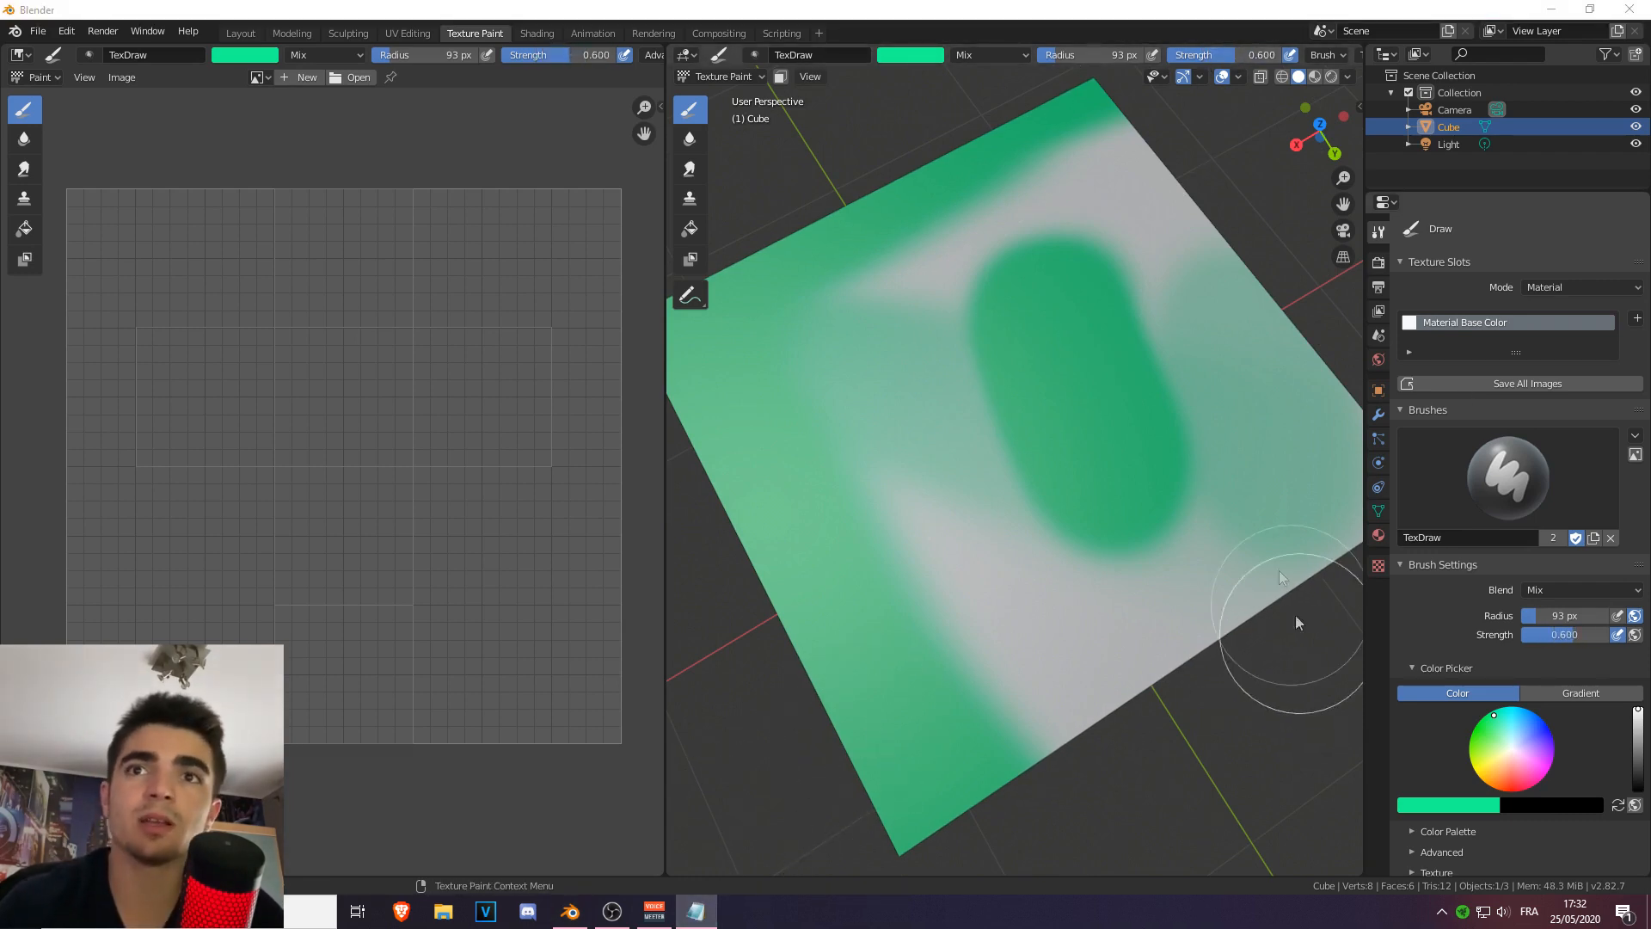
pyautogui.click(947, 6)
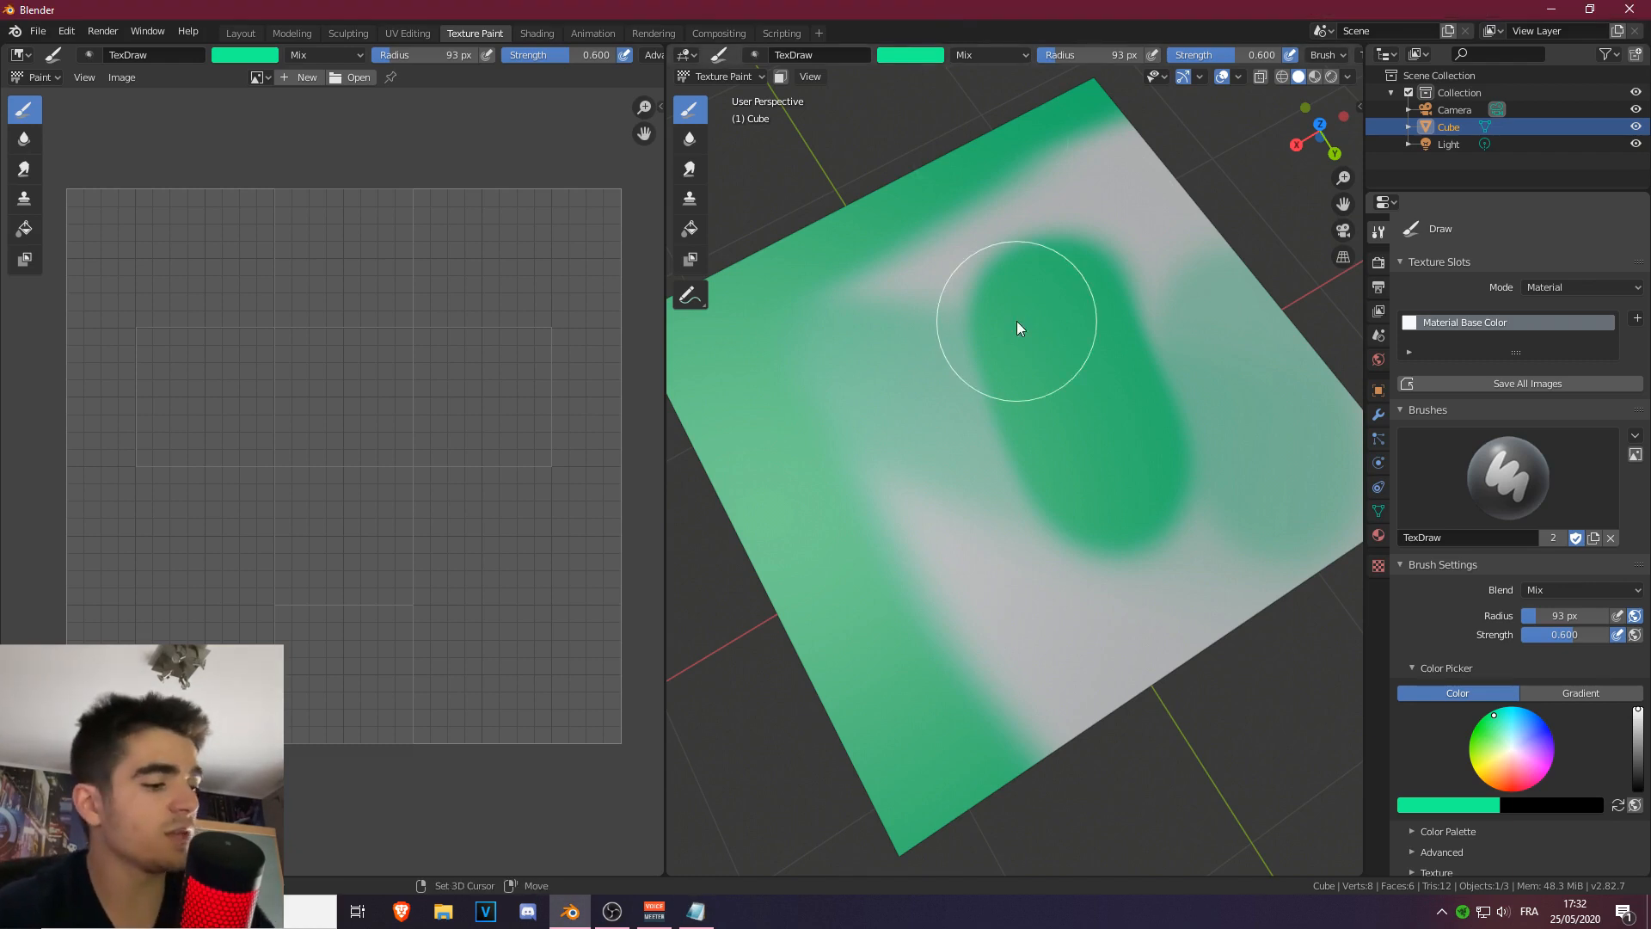
pyautogui.hotkey('shift', 'f')
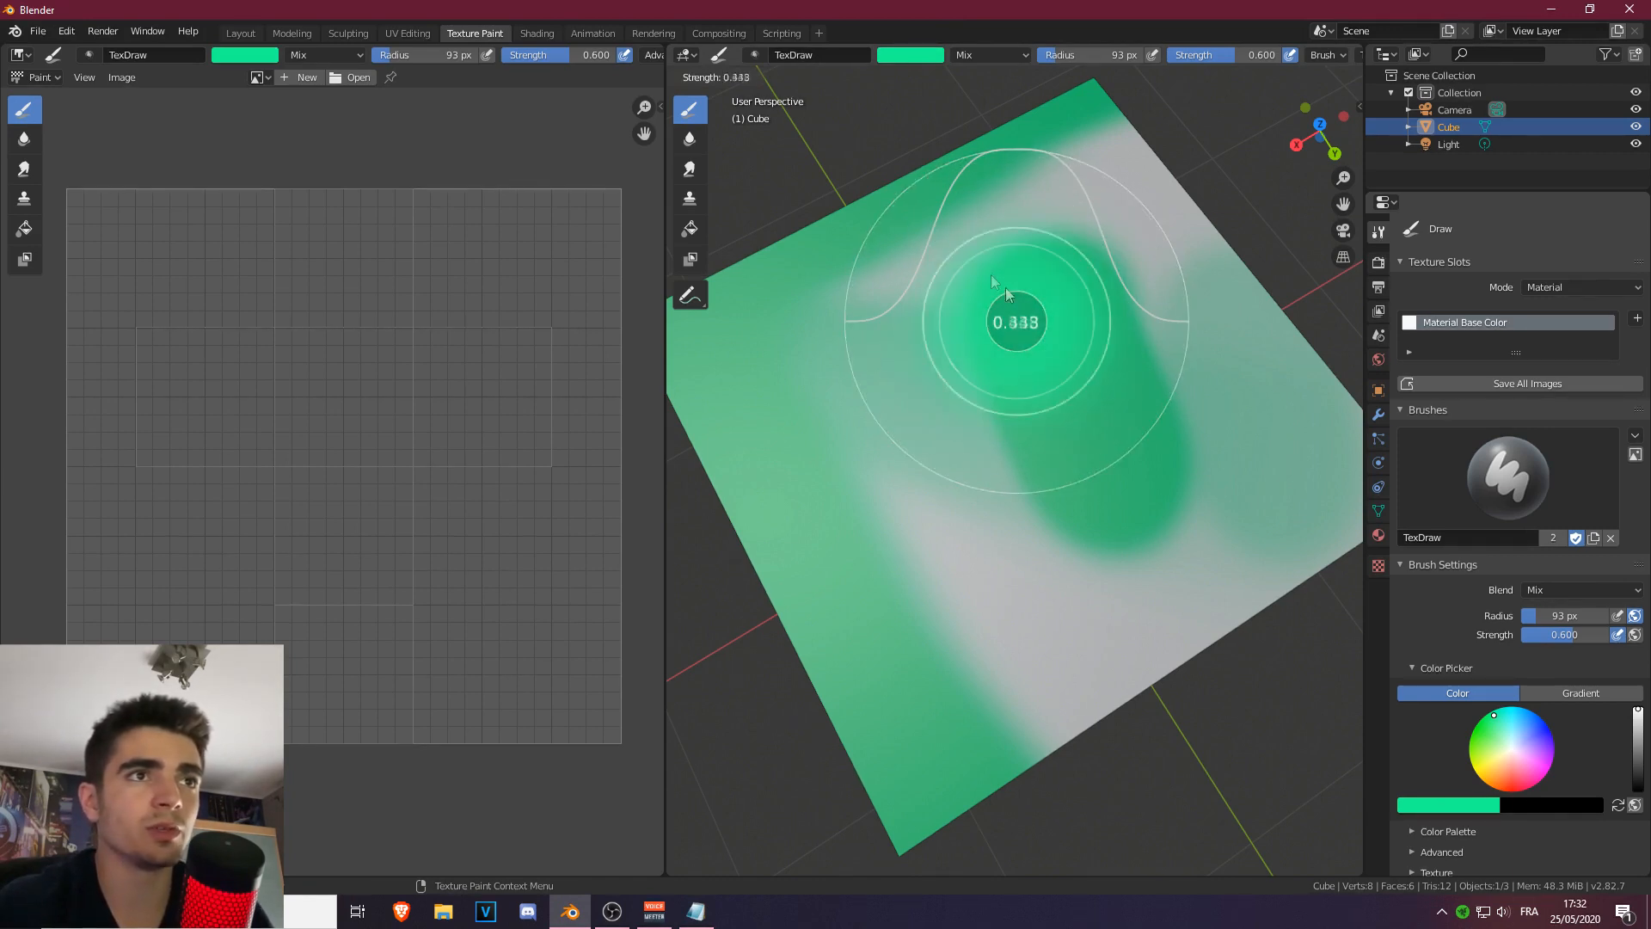
pyautogui.click(1080, 349)
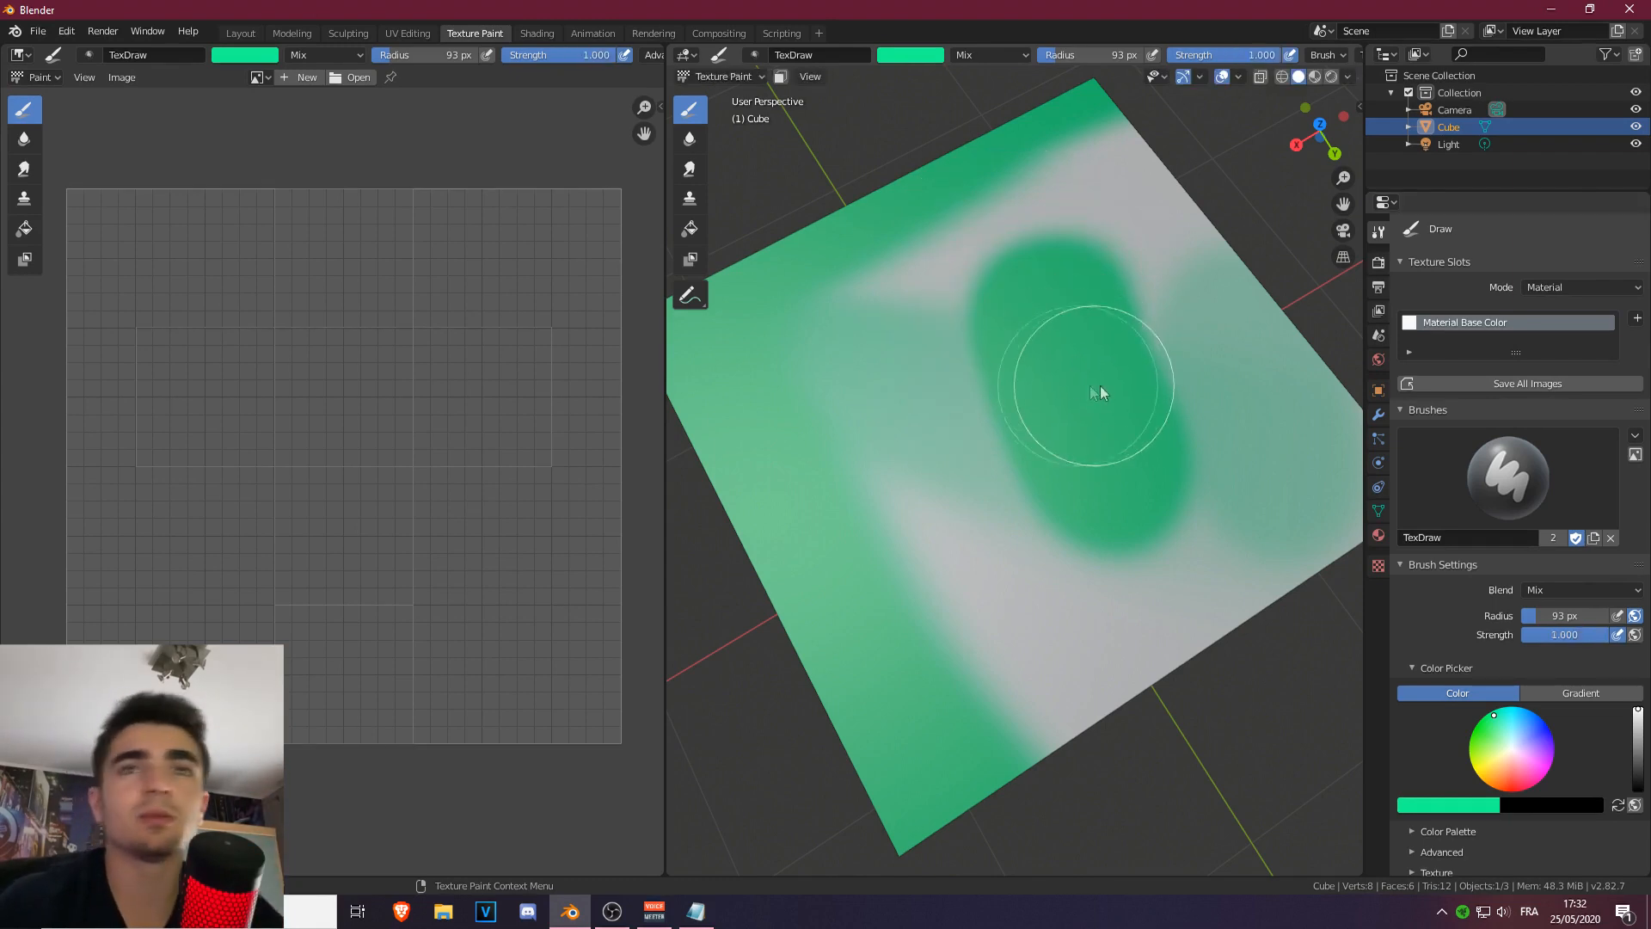
# Sample the red of the viewport's X axis marker as the brush color.
pyautogui.scroll(-2, 1102, 422)
pyautogui.scroll(-3, 1103, 421)
pyautogui.moveTo(1040, 497); pyautogui.dragTo(1085, 437, button='middle')
pyautogui.scroll(5, 1085, 437)
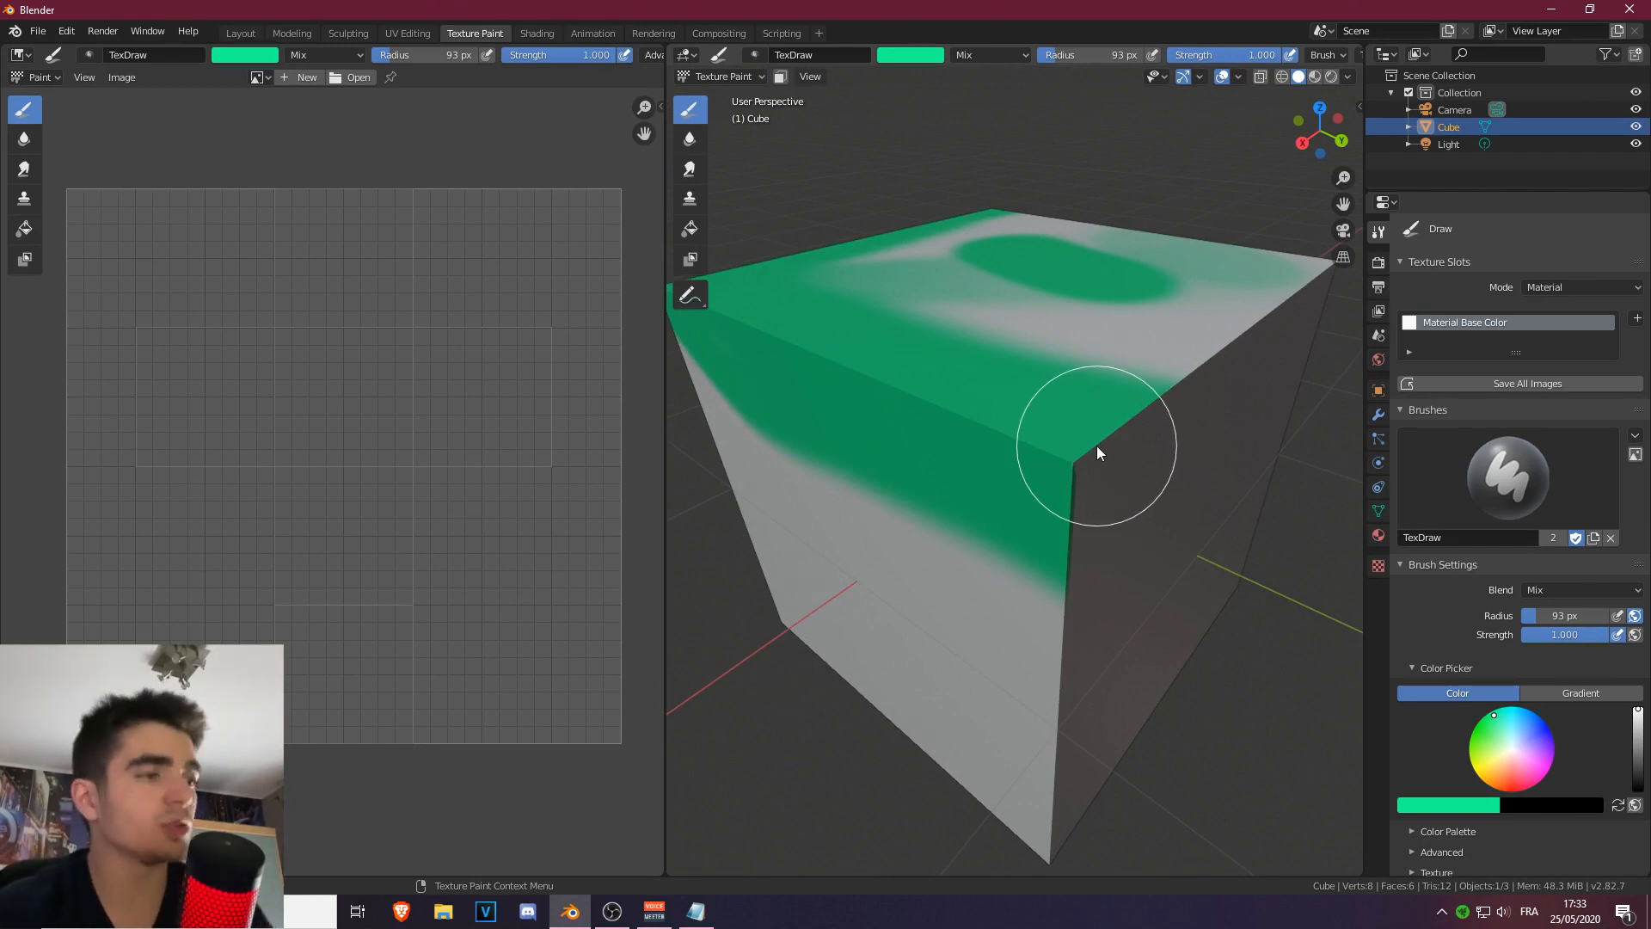
pyautogui.press('s')
pyautogui.press('s')
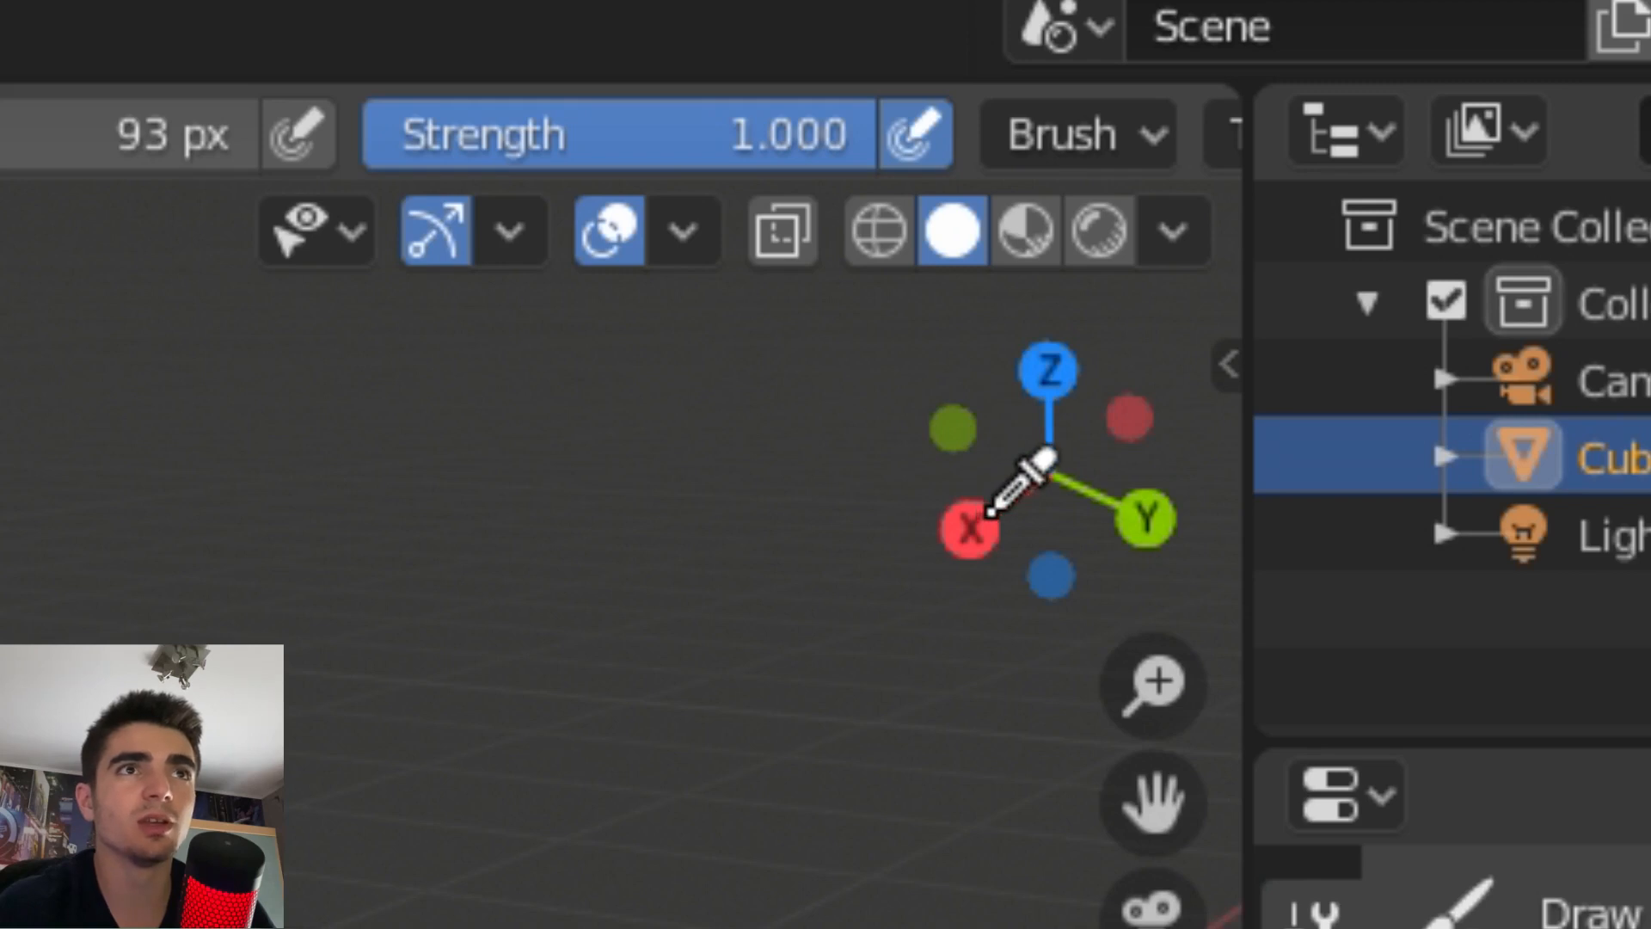
# Paint a short red band on the cube's top face between the green oval and the nearest edge.
pyautogui.moveTo(1046, 415)
pyautogui.mouseDown(button='middle')
pyautogui.moveTo(968, 428)
pyautogui.moveTo(933, 401)
pyautogui.moveTo(929, 440)
pyautogui.mouseUp(button='middle')
pyautogui.click(830, 442)
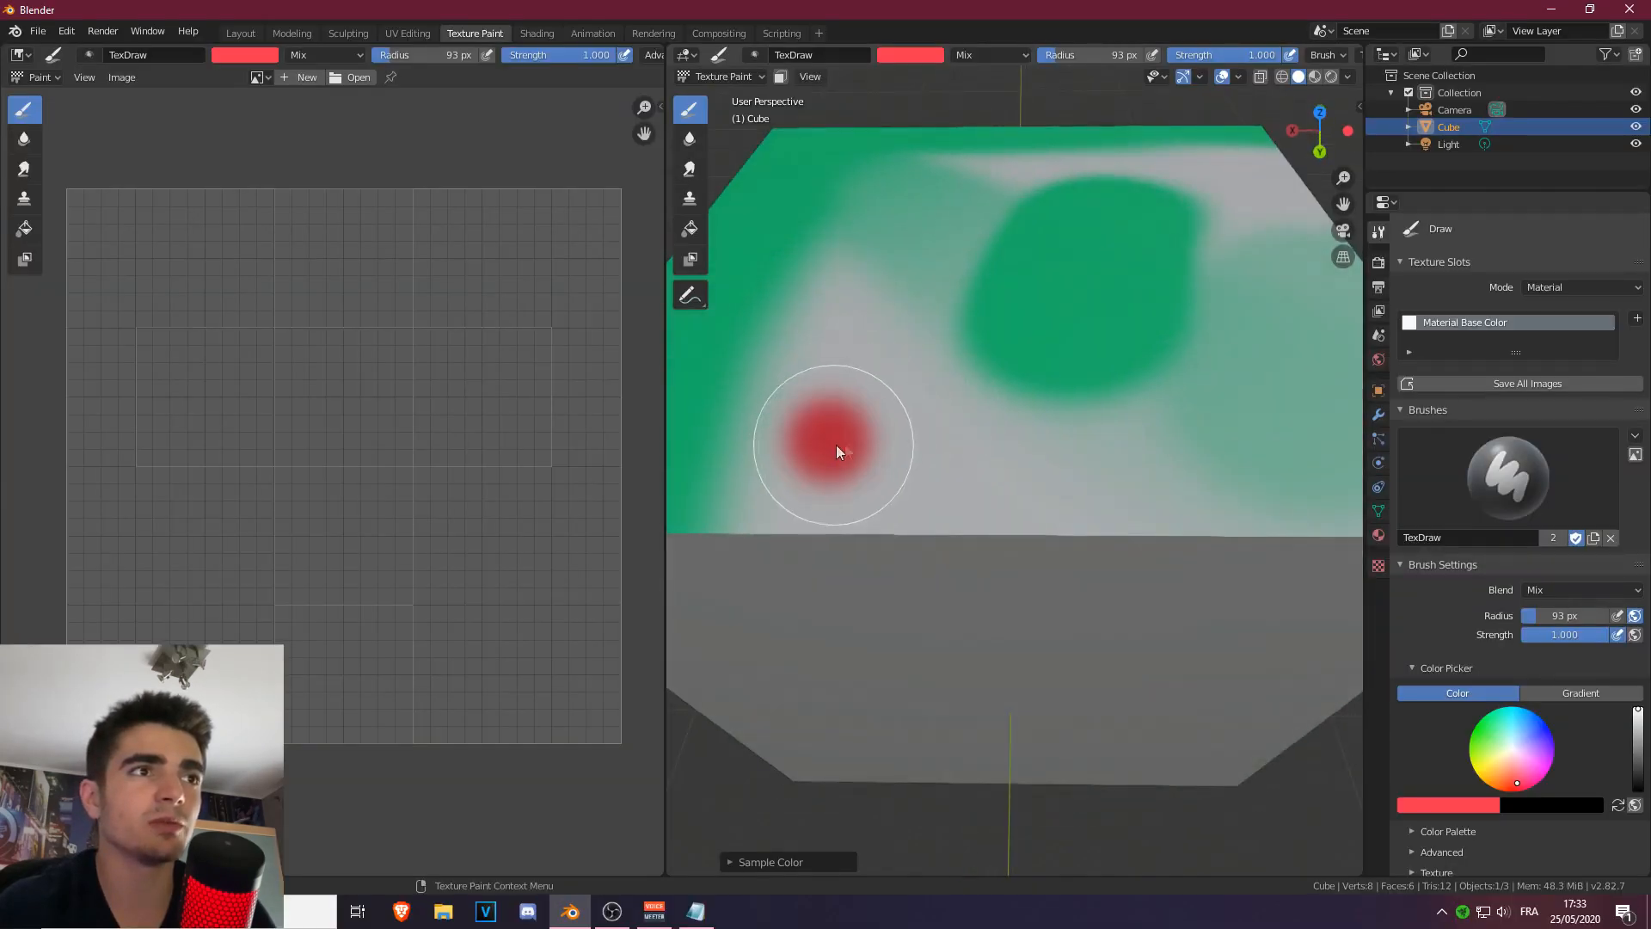
pyautogui.moveTo(836, 445); pyautogui.dragTo(817, 435)
pyautogui.moveTo(899, 446)
pyautogui.mouseDown(button='middle')
pyautogui.moveTo(1135, 364)
pyautogui.moveTo(1126, 374)
pyautogui.mouseUp(button='middle')
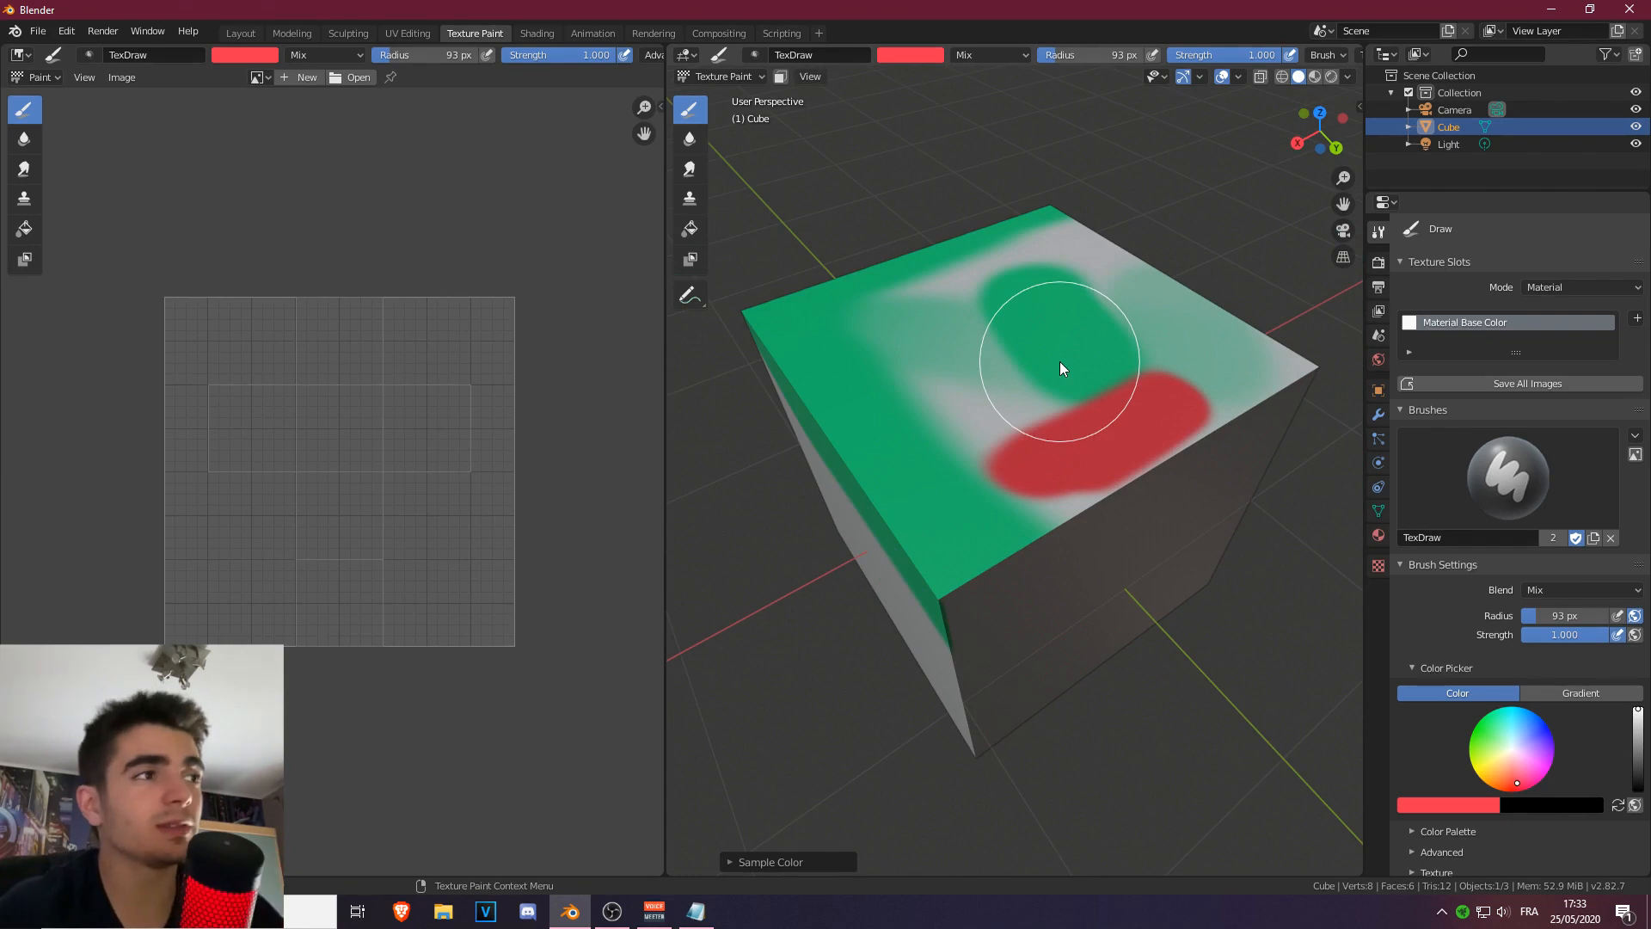
# Display the Material Base Color texture in the image editor and frame the cube's unfolded faces.
pyautogui.scroll(2, 275, 335)
pyautogui.scroll(-1, 335, 351)
pyautogui.scroll(1, 344, 348)
pyautogui.moveTo(376, 354); pyautogui.dragTo(341, 412, button='middle')
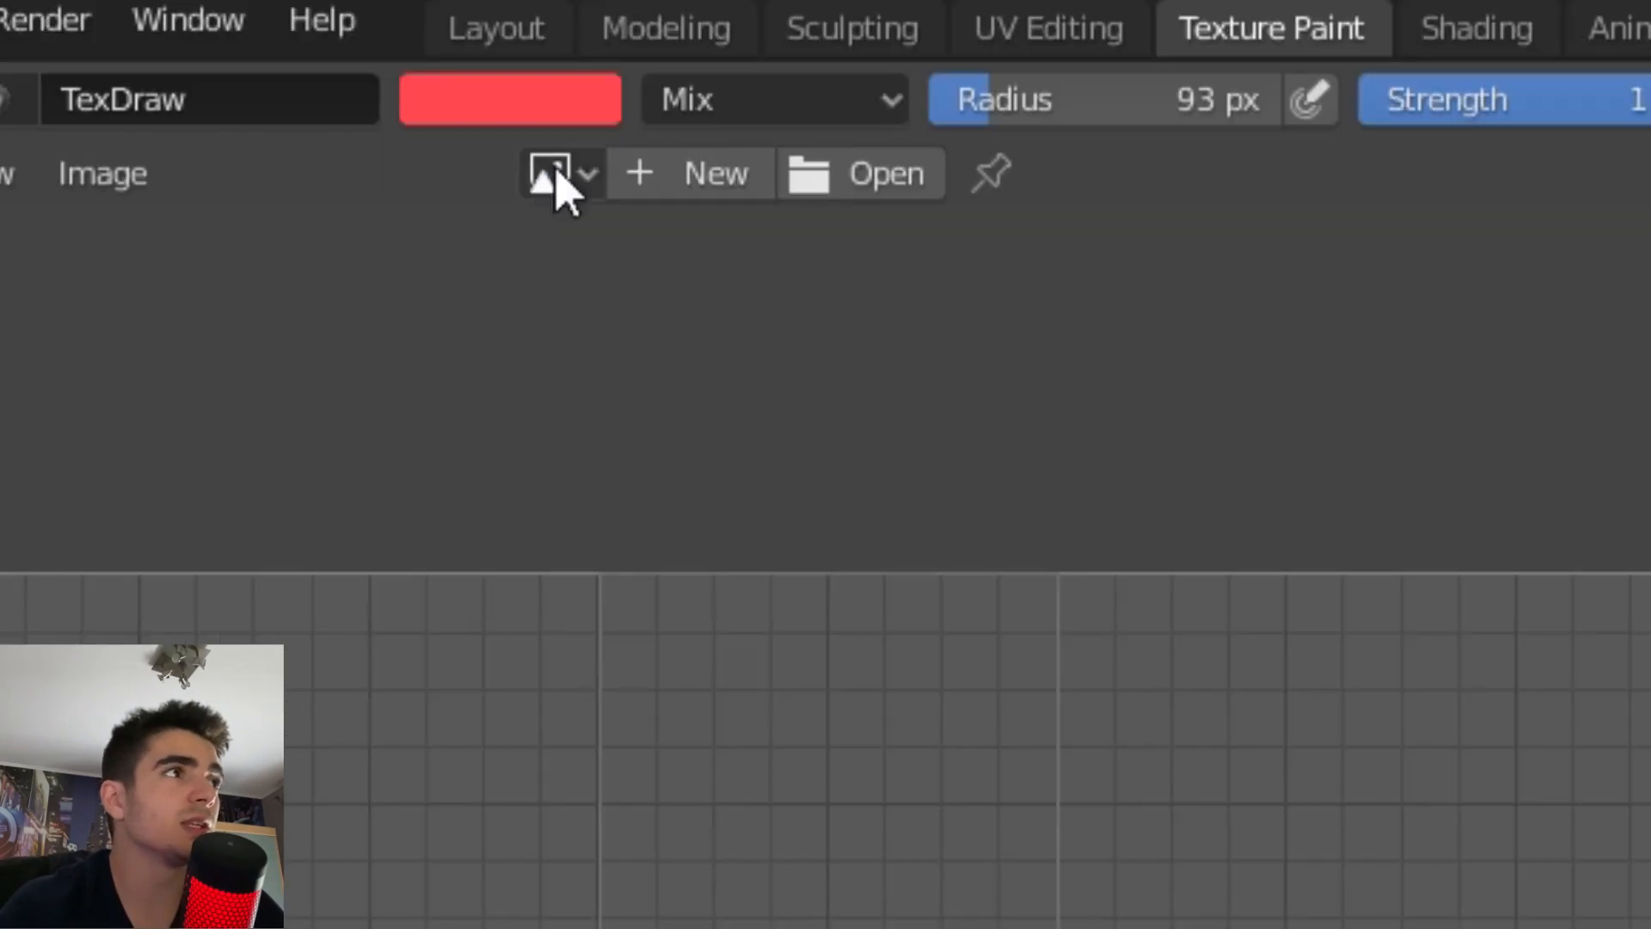
pyautogui.click(259, 77)
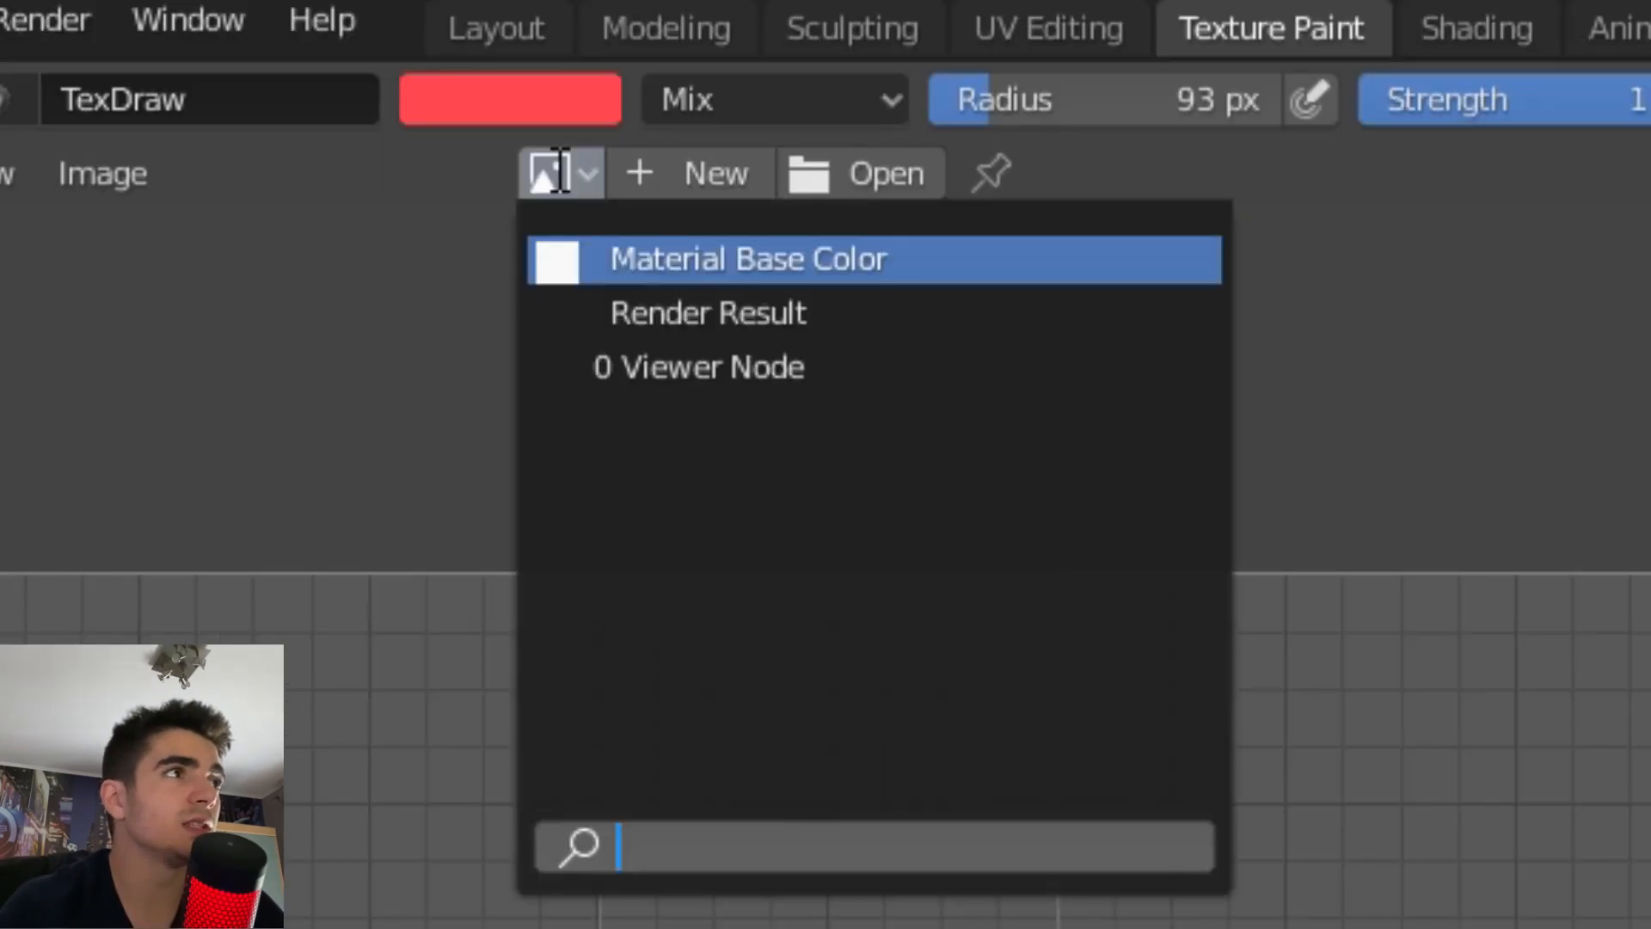
pyautogui.click(815, 258)
pyautogui.scroll(-3, 457, 343)
pyautogui.scroll(3, 283, 364)
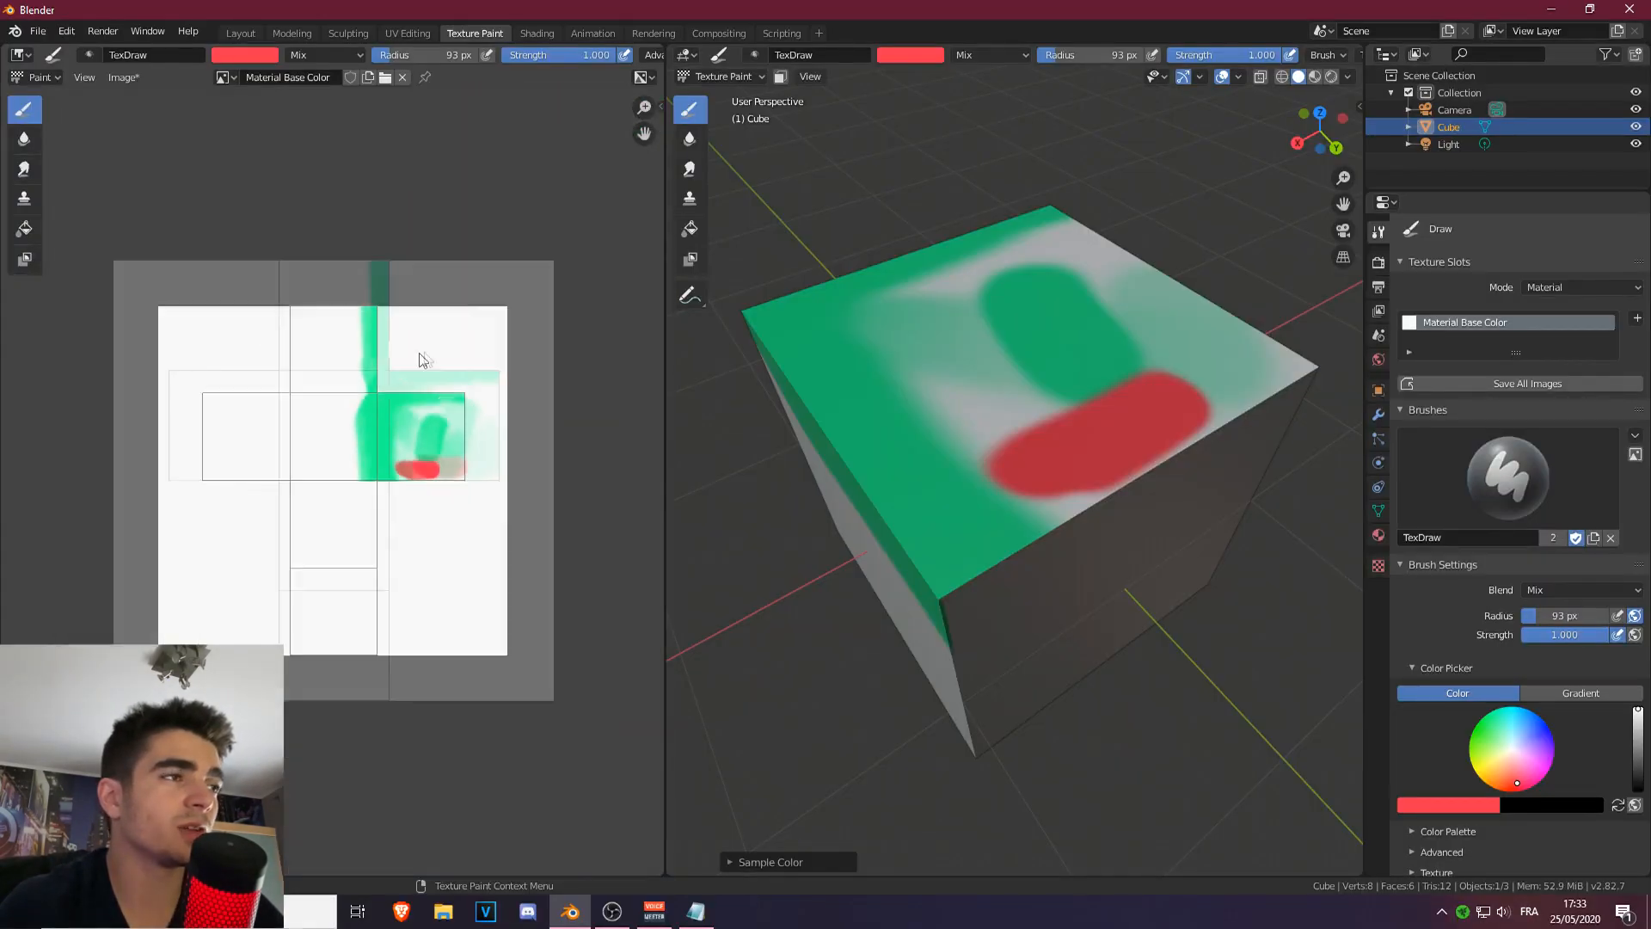
pyautogui.scroll(-4, 284, 365)
pyautogui.moveTo(284, 368); pyautogui.dragTo(302, 353, button='middle')
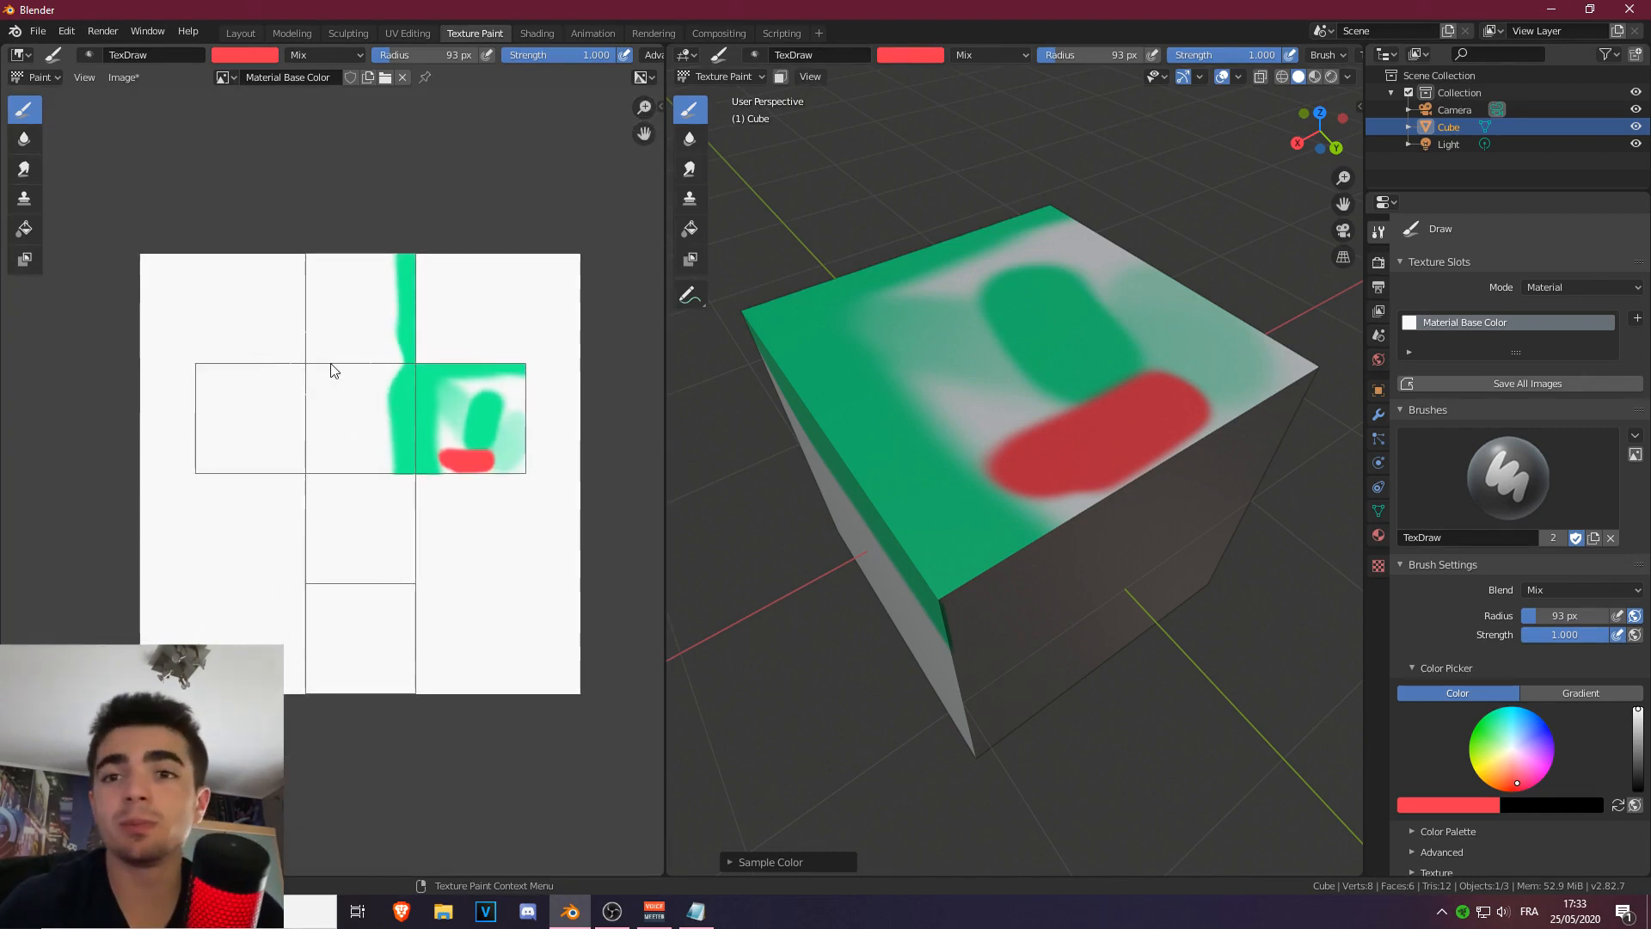
pyautogui.scroll(2, 354, 423)
pyautogui.scroll(-2, 335, 447)
pyautogui.scroll(2, 434, 460)
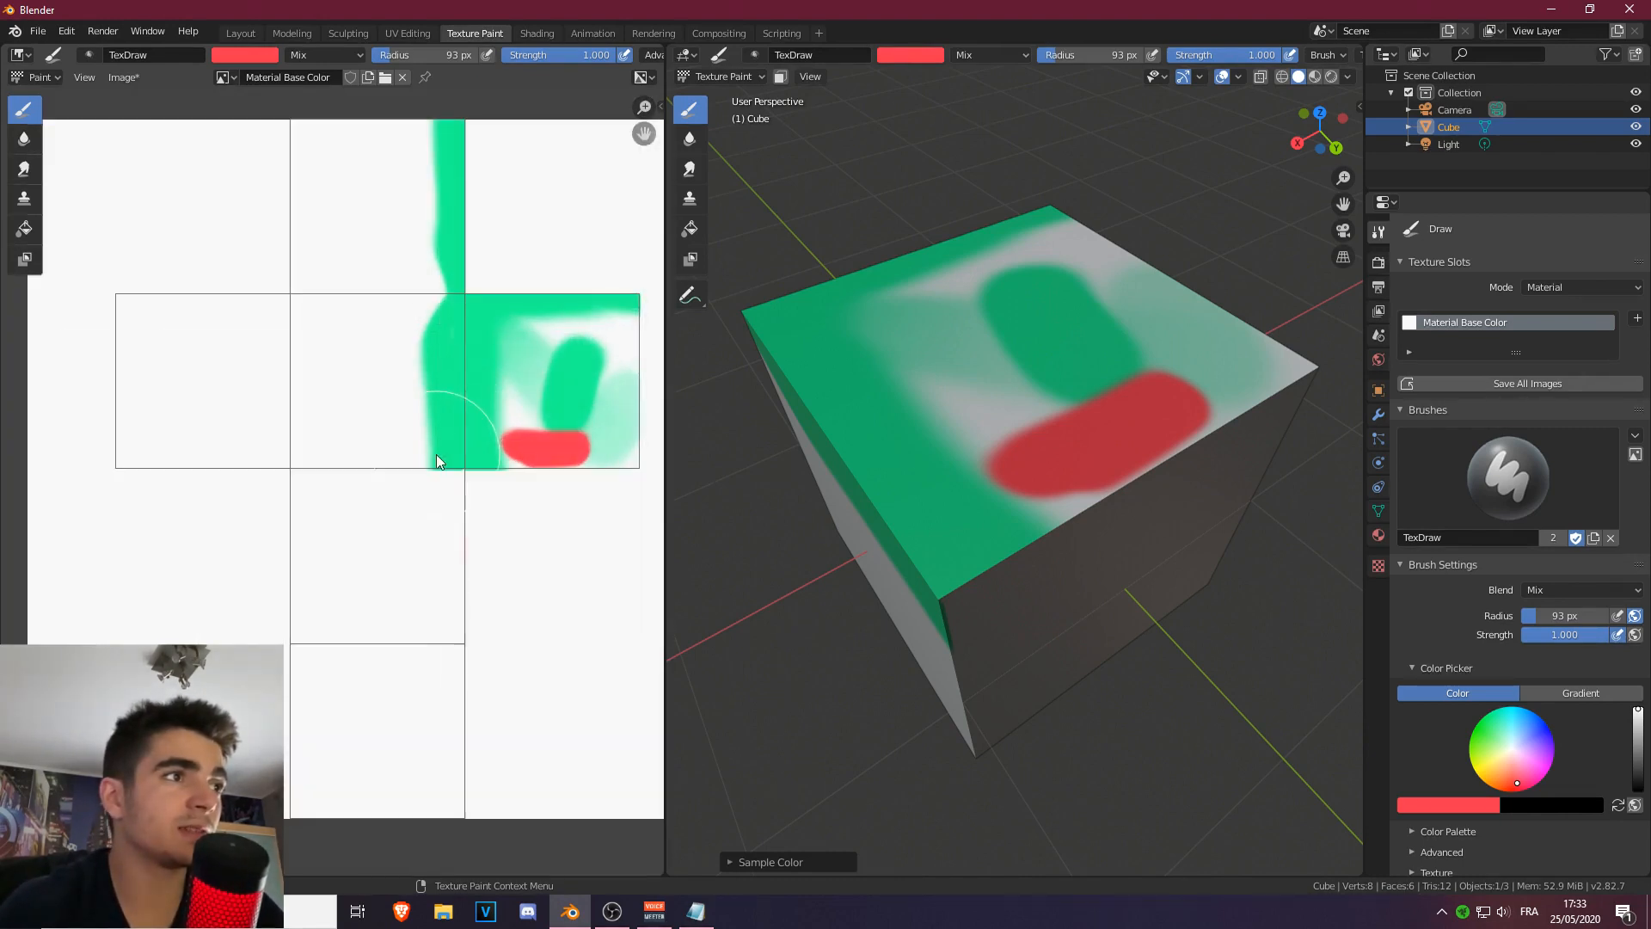
# Cover the side face next to the green top edge completely in red, with red streaks extending onto the adjacent side face.
pyautogui.moveTo(1023, 396)
pyautogui.mouseDown(button='middle')
pyautogui.moveTo(962, 431)
pyautogui.moveTo(989, 470)
pyautogui.mouseUp(button='middle')
pyautogui.moveTo(989, 469); pyautogui.dragTo(895, 410)
pyautogui.scroll(-1, 403, 480)
pyautogui.scroll(1, 335, 361)
pyautogui.moveTo(1056, 372)
pyautogui.mouseDown()
pyautogui.moveTo(961, 479)
pyautogui.moveTo(817, 545)
pyautogui.moveTo(939, 546)
pyautogui.moveTo(1013, 446)
pyautogui.moveTo(885, 385)
pyautogui.moveTo(903, 295)
pyautogui.moveTo(869, 545)
pyautogui.mouseUp()
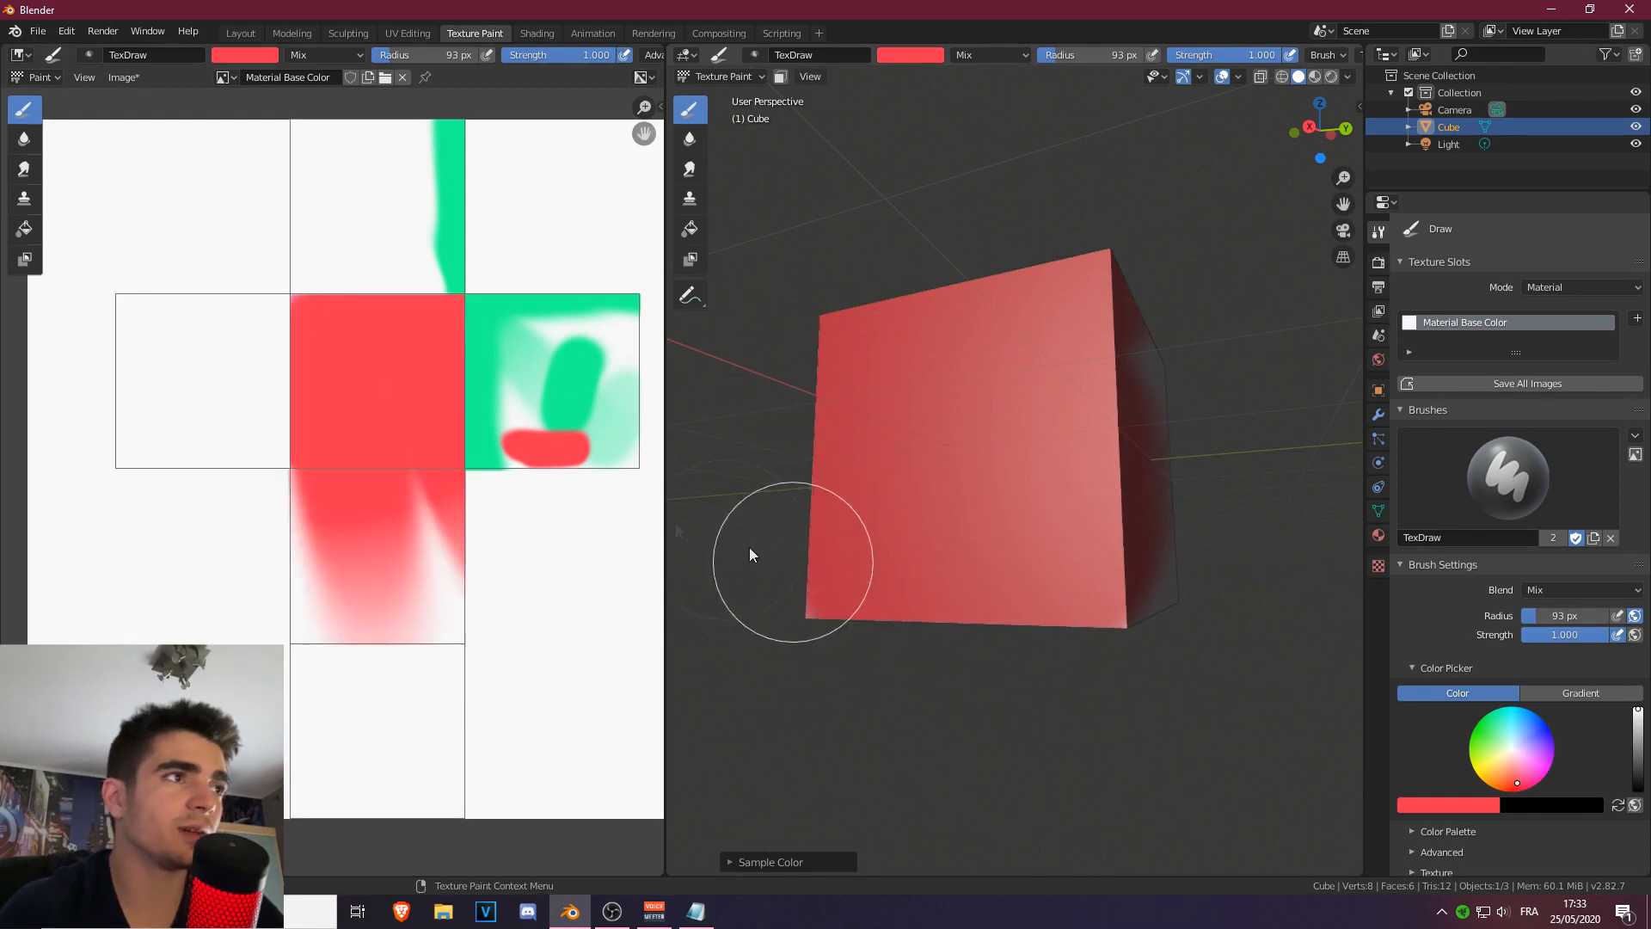
pyautogui.moveTo(1144, 426); pyautogui.dragTo(927, 487, button='middle')
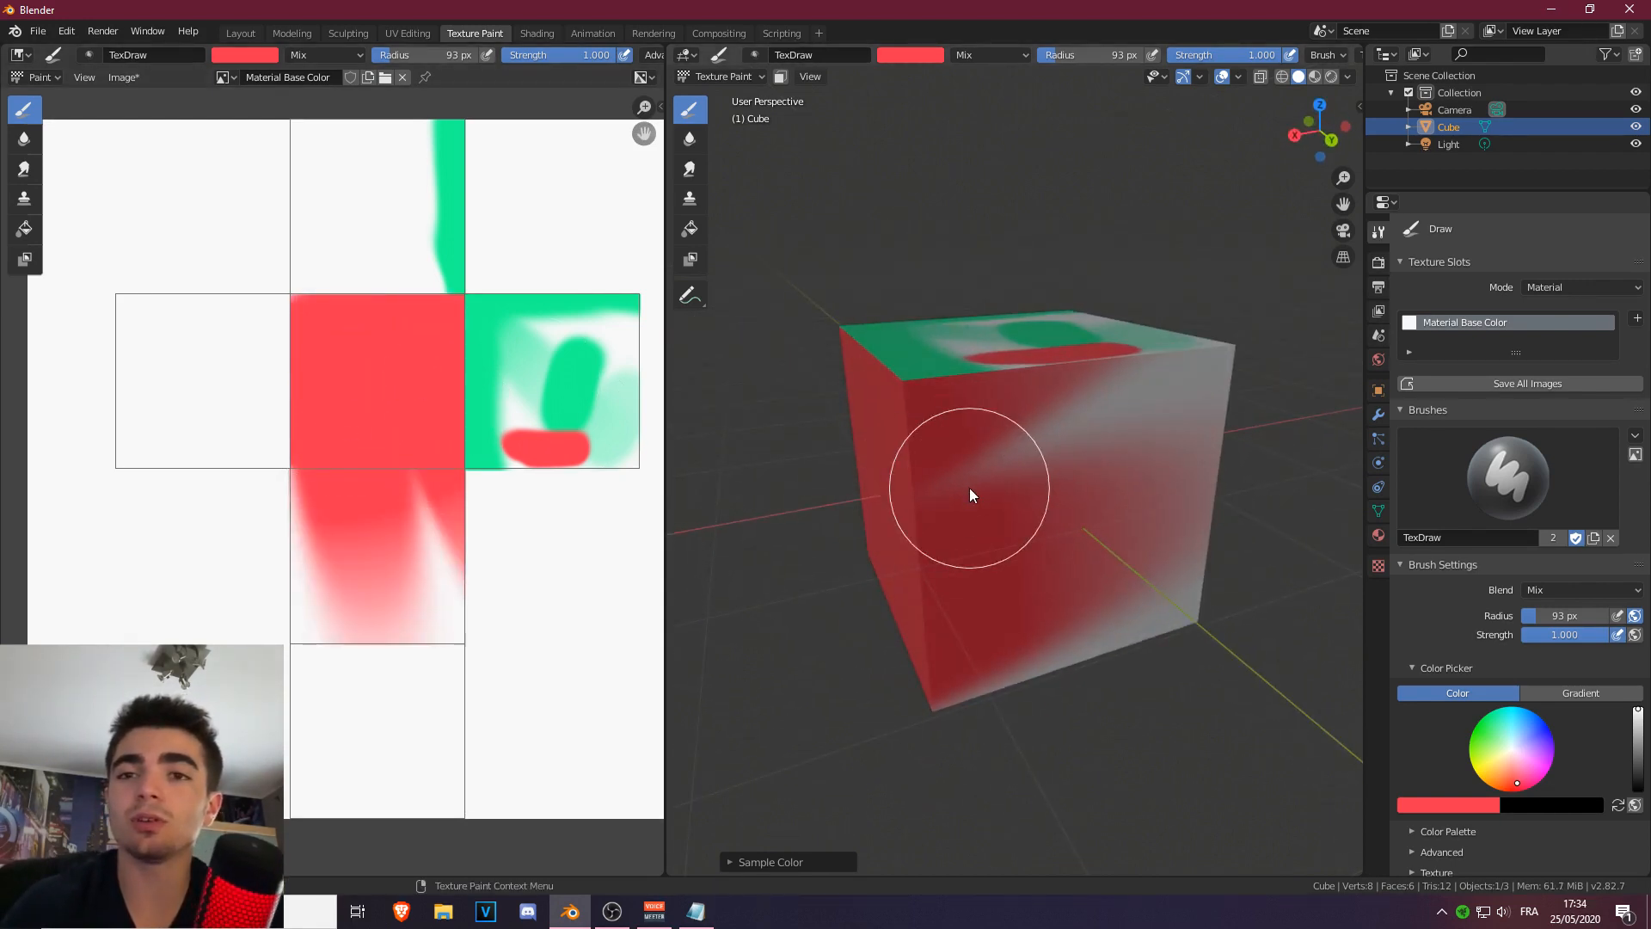
# Paint a round red blob directly on the 2D texture, inside the blank unfolded face beside the solid red one.
pyautogui.scroll(-1, 250, 317)
pyautogui.scroll(2, 274, 284)
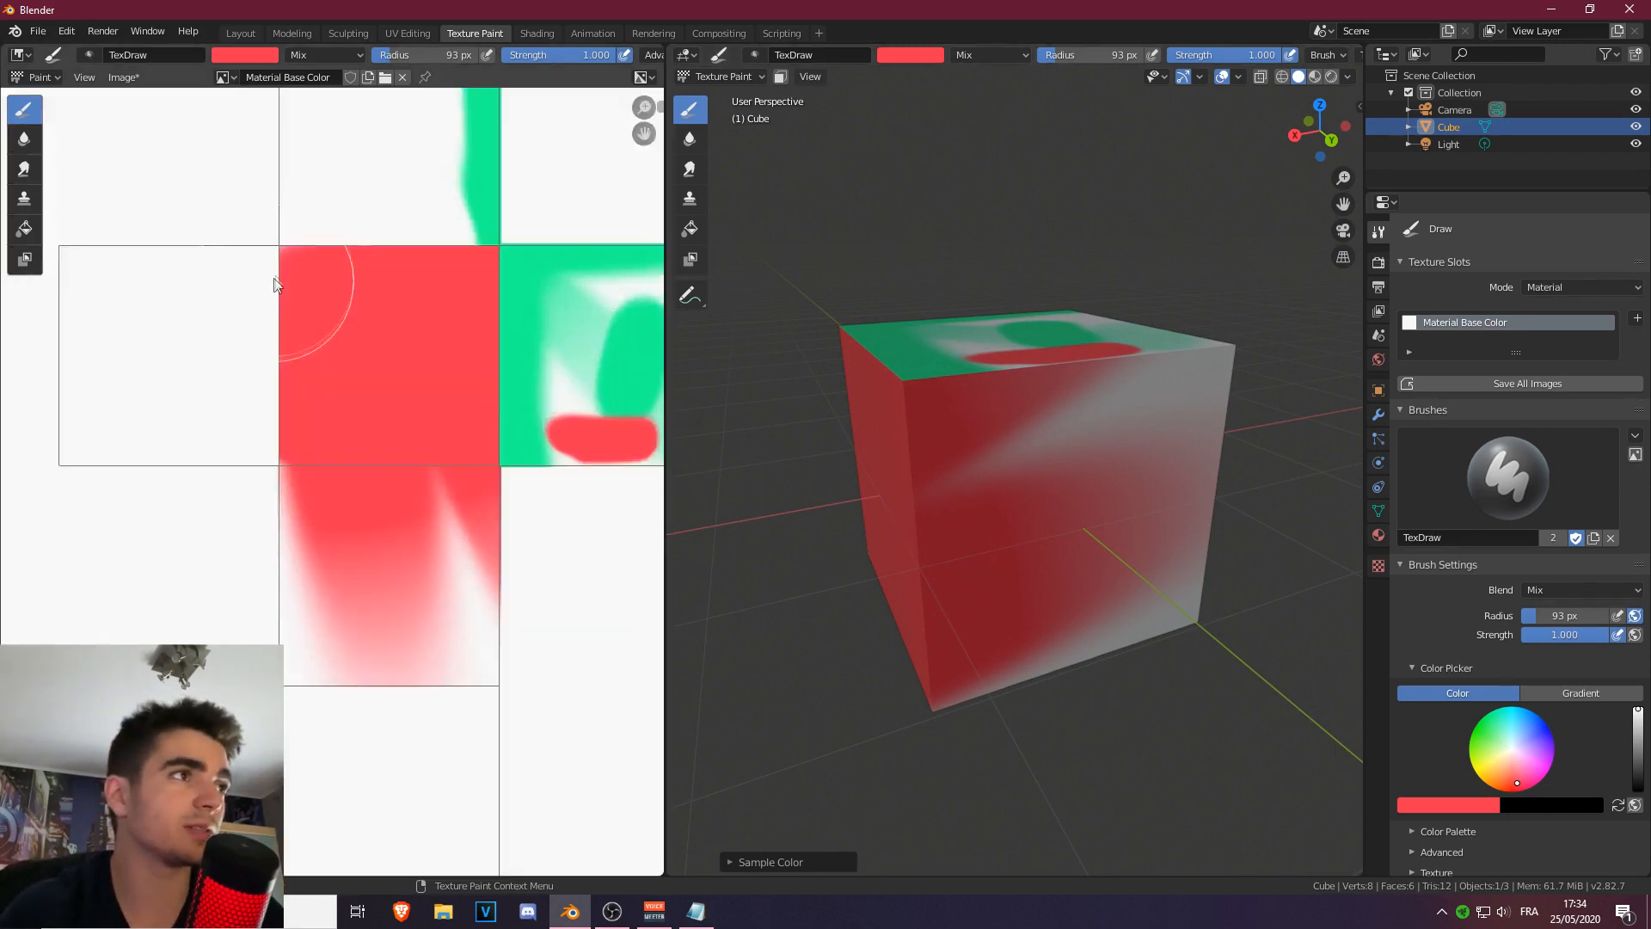
pyautogui.moveTo(228, 283)
pyautogui.mouseDown(button='middle')
pyautogui.moveTo(441, 437)
pyautogui.moveTo(372, 415)
pyautogui.moveTo(358, 380)
pyautogui.mouseUp(button='middle')
pyautogui.scroll(1, 418, 468)
pyautogui.scroll(2, 314, 407)
pyautogui.moveTo(301, 416); pyautogui.dragTo(390, 384)
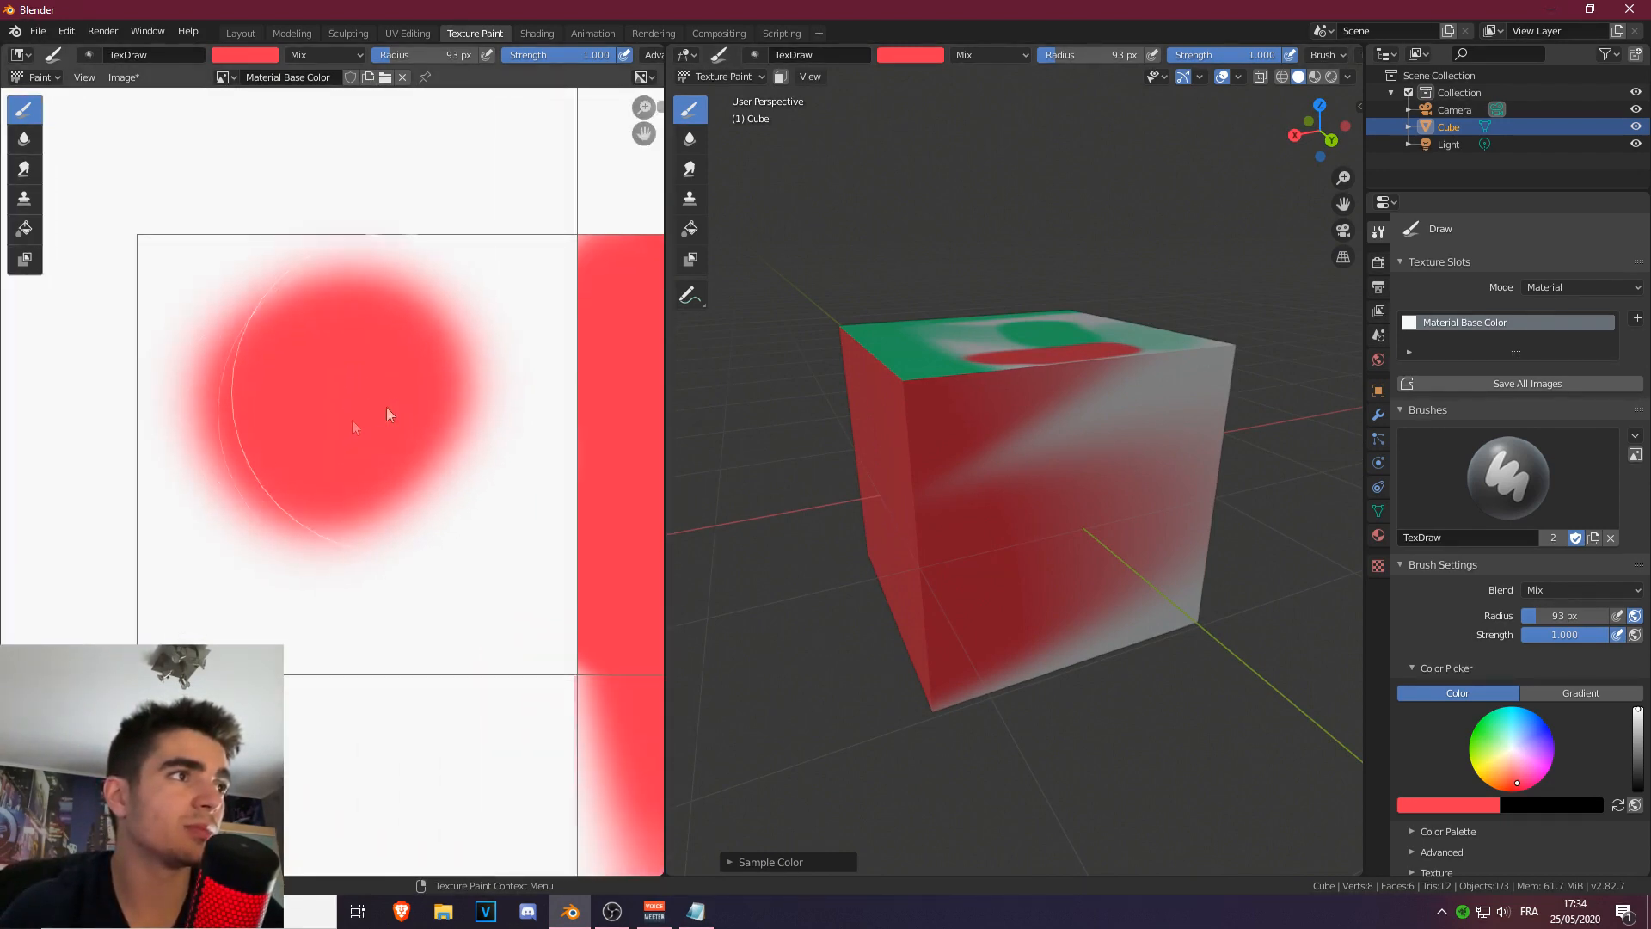
# Paint a straight horizontal red band on the 2D texture across the lowest unfolded face and inspect that face on the cube.
pyautogui.scroll(-3, 874, 479)
pyautogui.moveTo(874, 478)
pyautogui.mouseDown(button='middle')
pyautogui.moveTo(1179, 435)
pyautogui.moveTo(1325, 352)
pyautogui.moveTo(1298, 222)
pyautogui.mouseUp(button='middle')
pyautogui.scroll(-4, 332, 477)
pyautogui.moveTo(325, 560); pyautogui.dragTo(236, 338, button='middle')
pyautogui.moveTo(345, 560); pyautogui.dragTo(364, 419, button='middle')
pyautogui.moveTo(378, 493); pyautogui.dragTo(525, 493)
pyautogui.scroll(-3, 995, 421)
pyautogui.moveTo(995, 421)
pyautogui.mouseDown(button='middle')
pyautogui.moveTo(1087, 497)
pyautogui.moveTo(985, 543)
pyautogui.mouseUp(button='middle')
pyautogui.scroll(3, 1013, 534)
pyautogui.moveTo(1028, 447); pyautogui.dragTo(987, 521, button='middle')
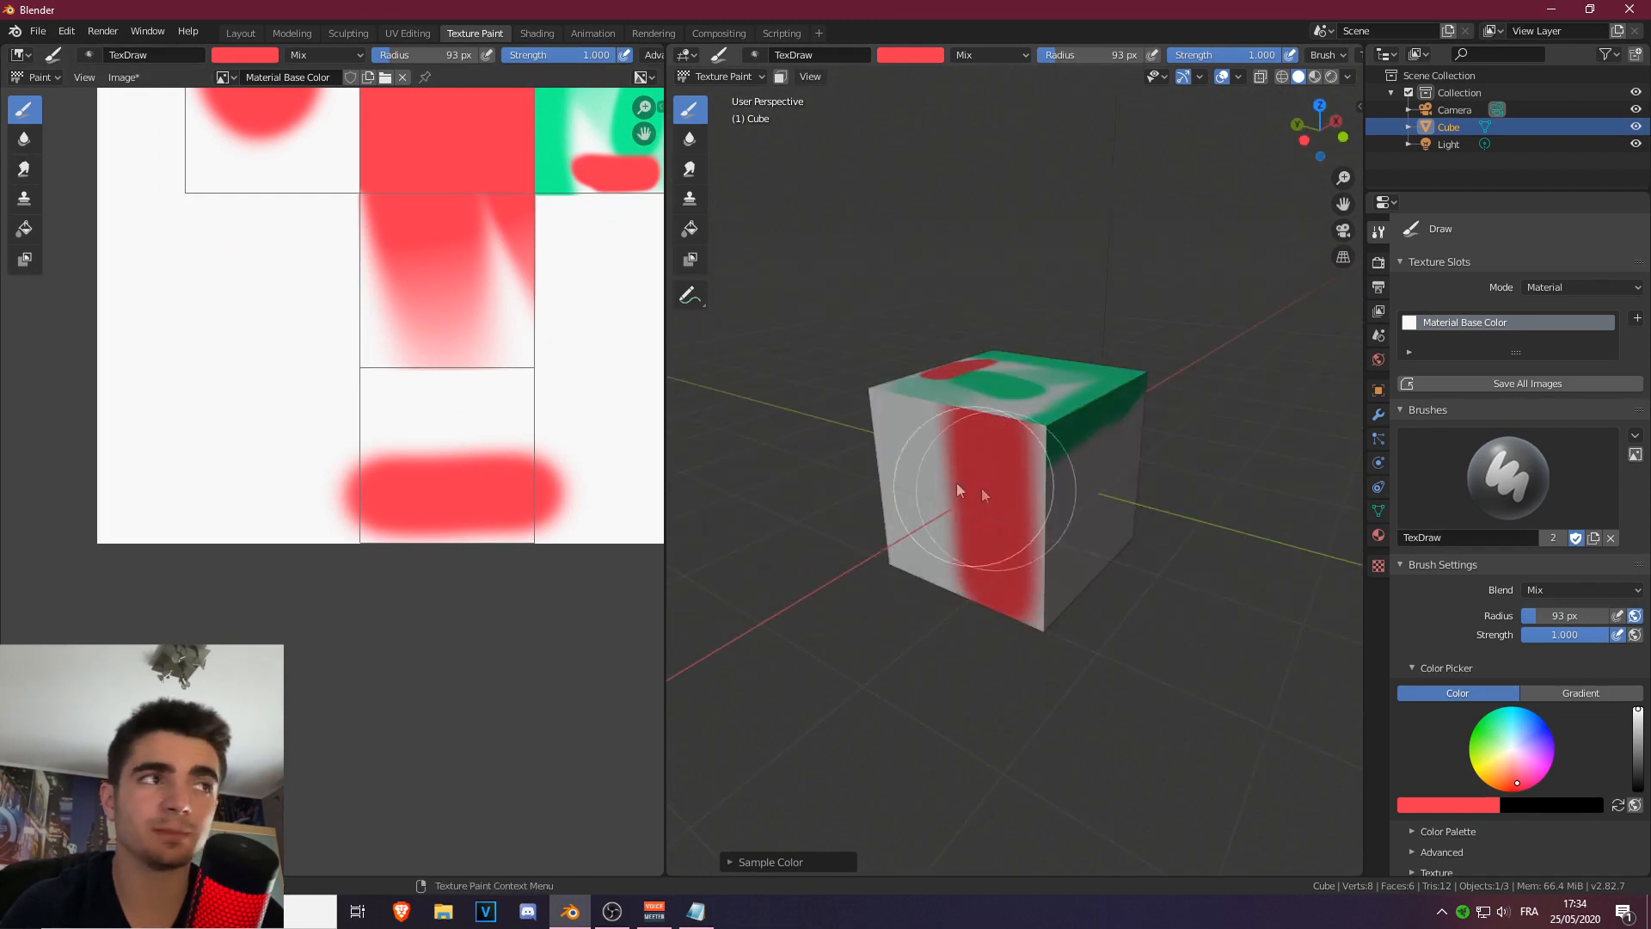
# Paint large red blobs on the 2D texture in the four blank corner areas outside the unfolded faces.
pyautogui.scroll(-3, 540, 378)
pyautogui.moveTo(535, 352); pyautogui.dragTo(350, 437, button='middle')
pyautogui.scroll(3, 359, 443)
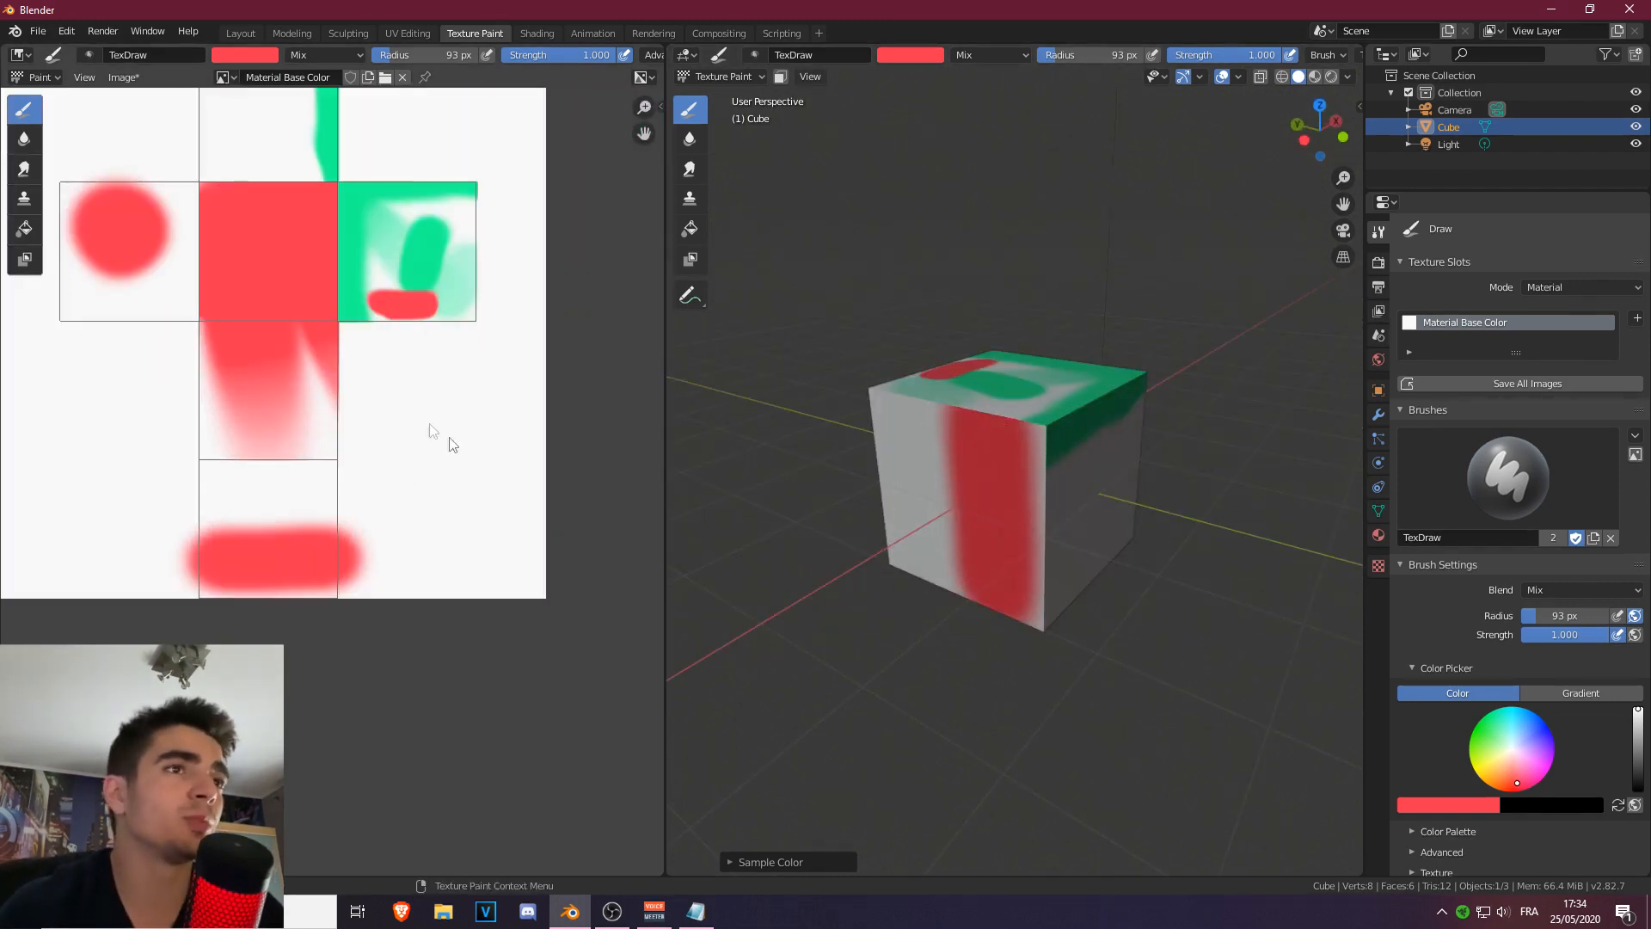
pyautogui.moveTo(440, 442)
pyautogui.mouseDown()
pyautogui.moveTo(473, 402)
pyautogui.moveTo(446, 464)
pyautogui.mouseUp()
pyautogui.scroll(-1, 326, 469)
pyautogui.moveTo(210, 445); pyautogui.dragTo(341, 470, button='middle')
pyautogui.moveTo(258, 516); pyautogui.dragTo(215, 499)
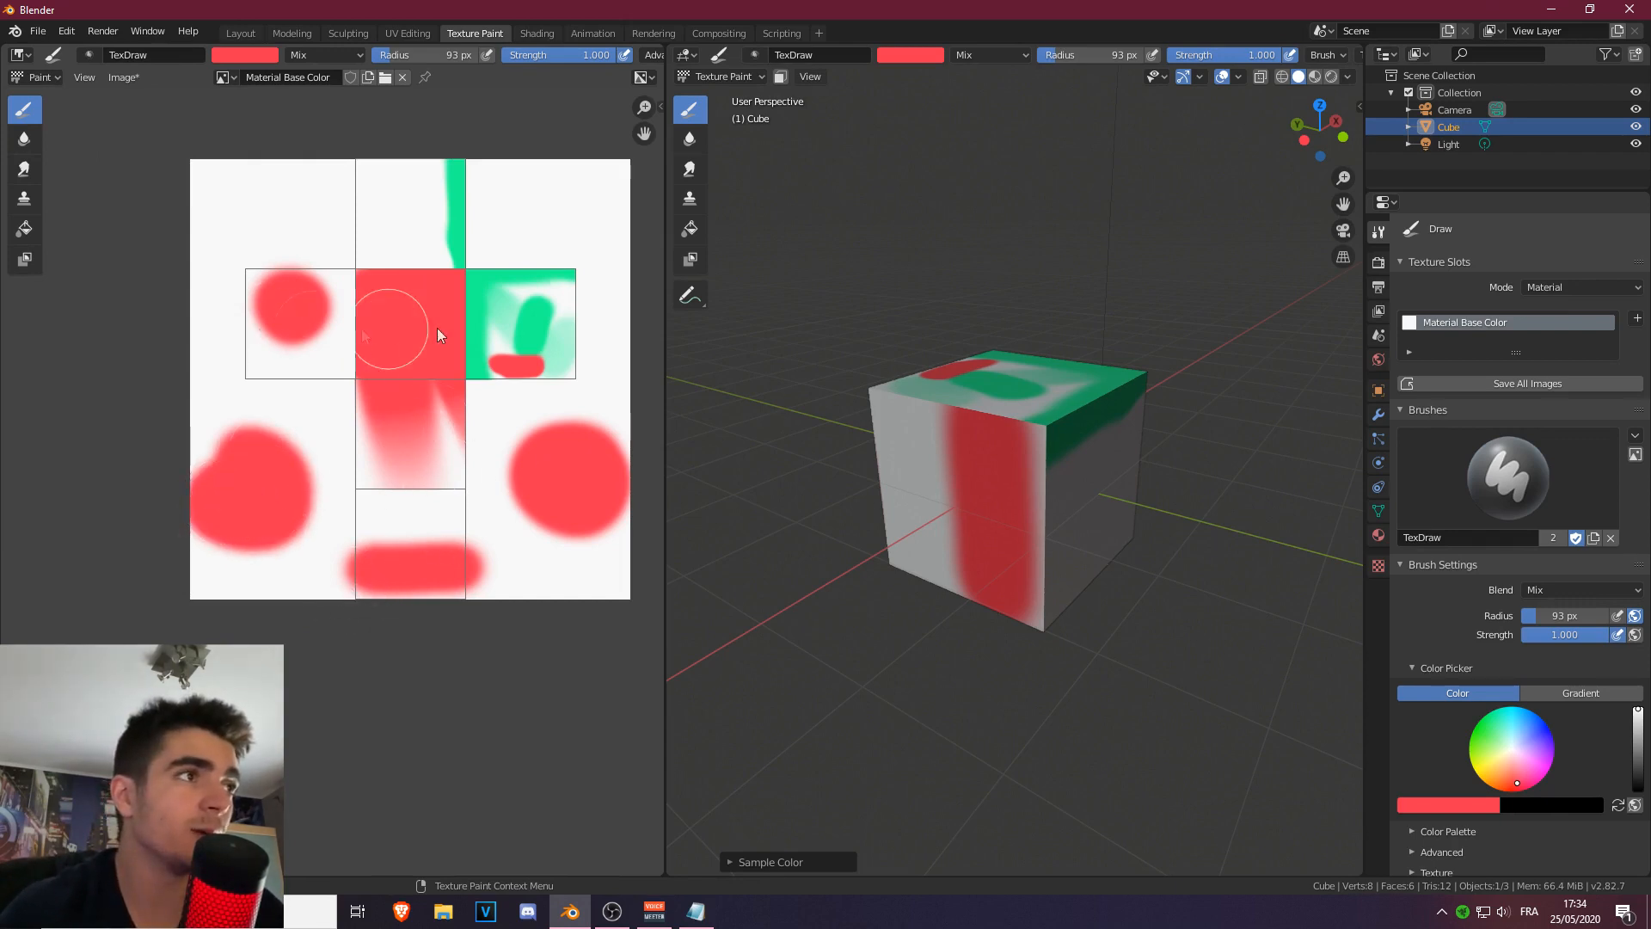
pyautogui.moveTo(602, 189); pyautogui.dragTo(534, 194)
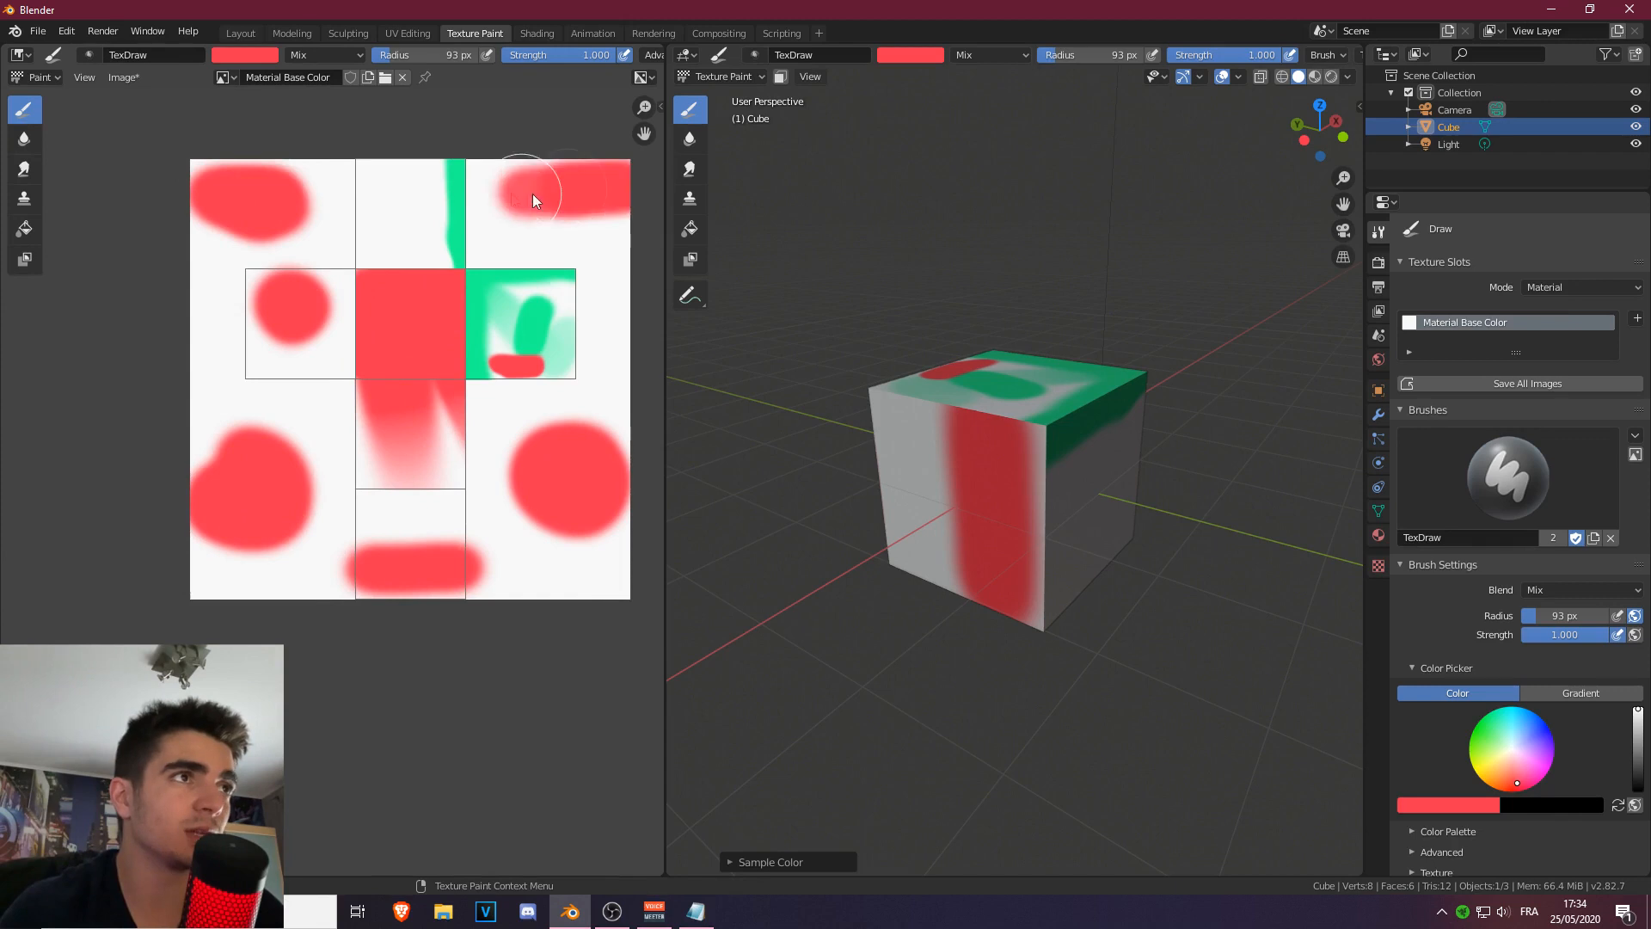
# Change the Outliner area to an image editor and switch the cube to Edit Mode to display its UVs.
pyautogui.click(1391, 51)
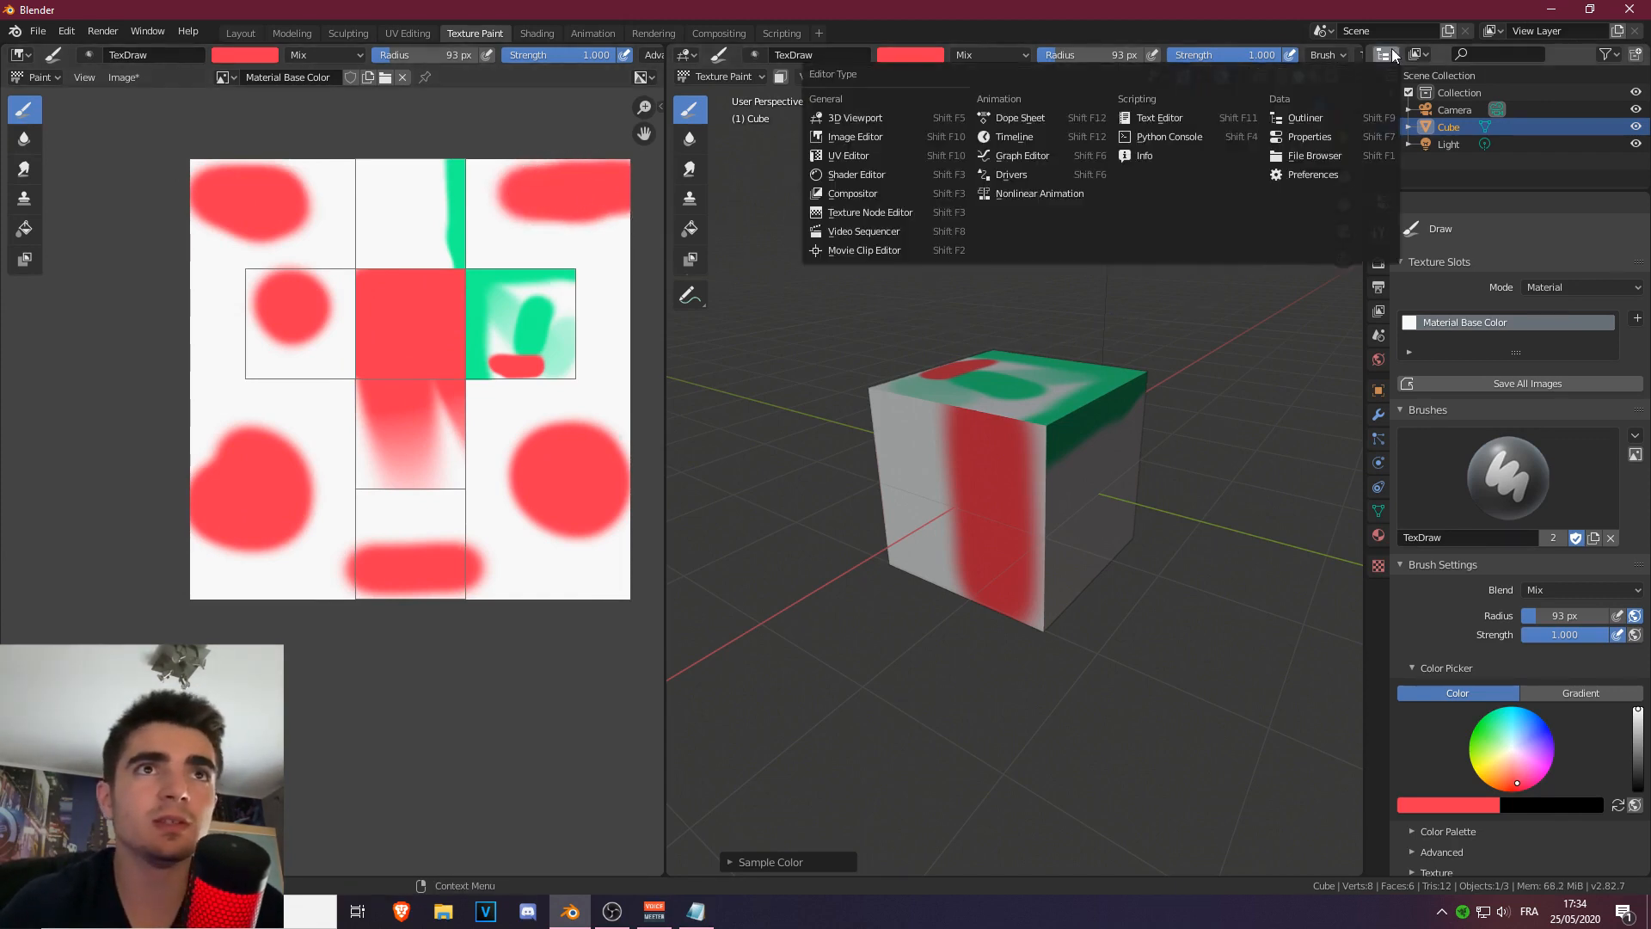
pyautogui.click(860, 137)
pyautogui.scroll(3, 1468, 116)
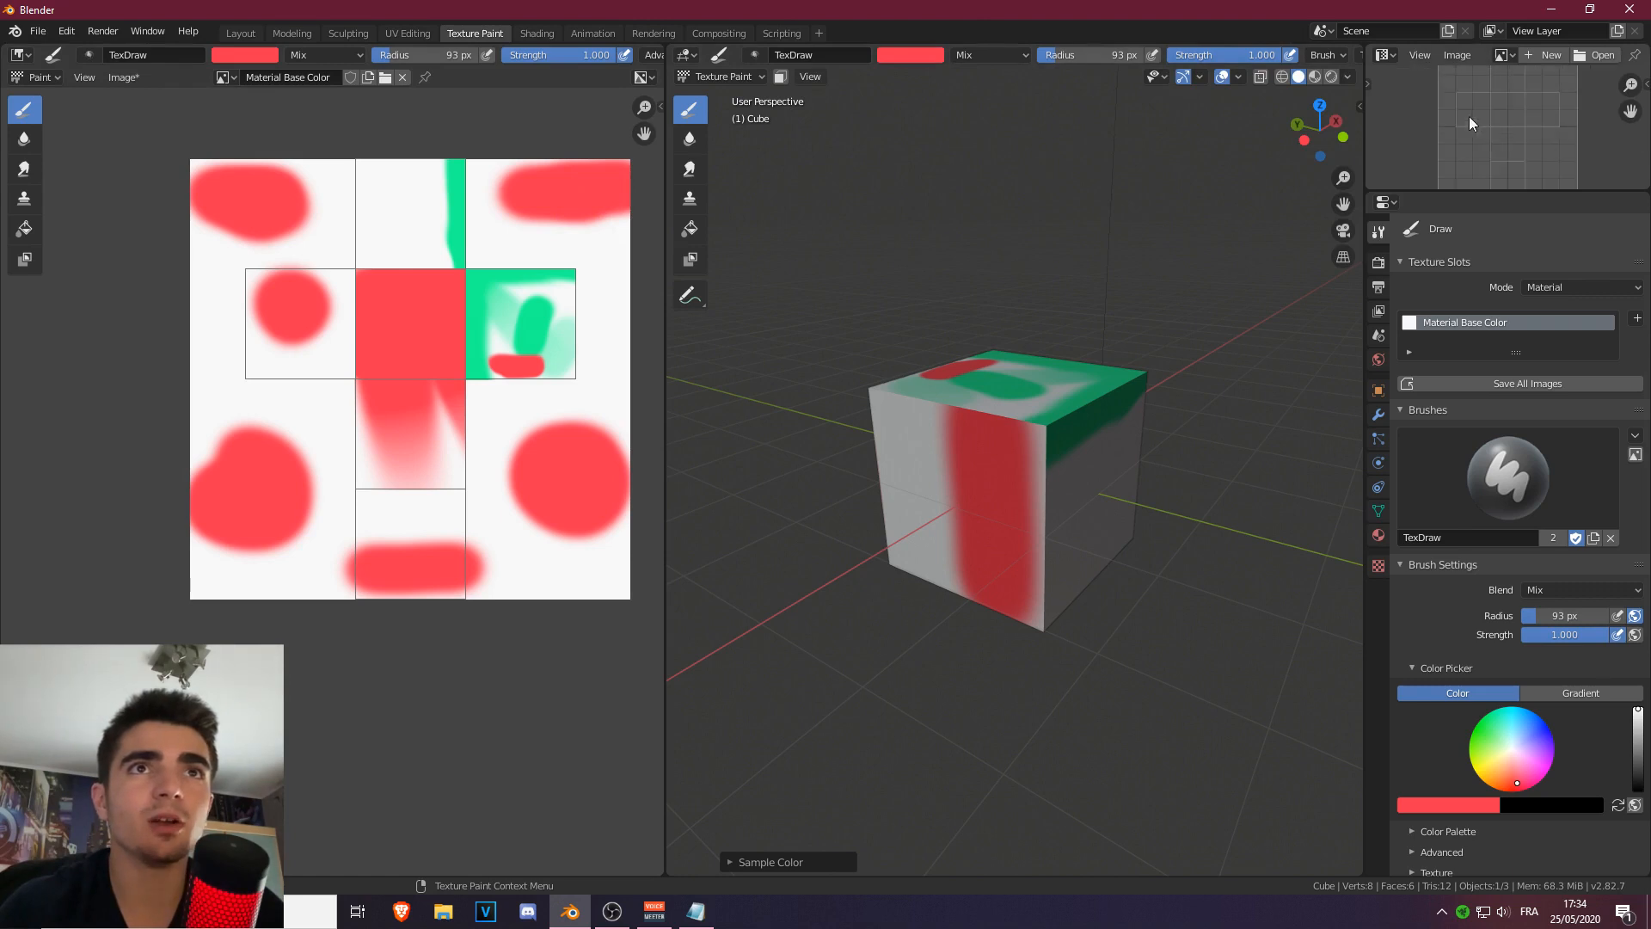
pyautogui.click(701, 78)
pyautogui.click(726, 97)
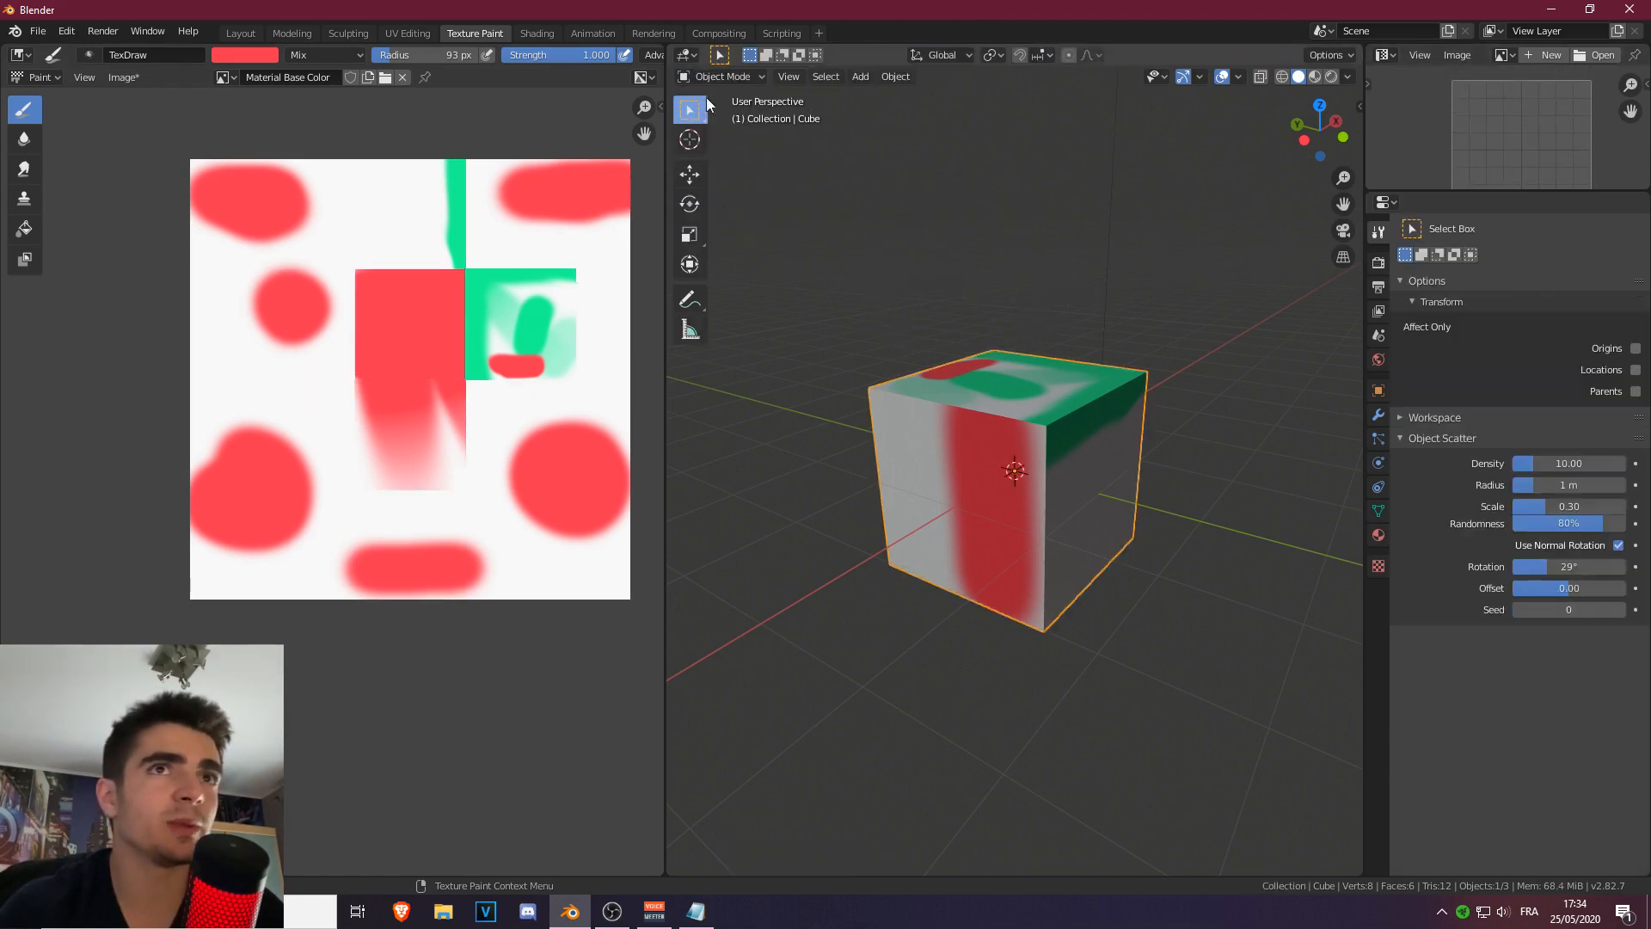
pyautogui.click(701, 116)
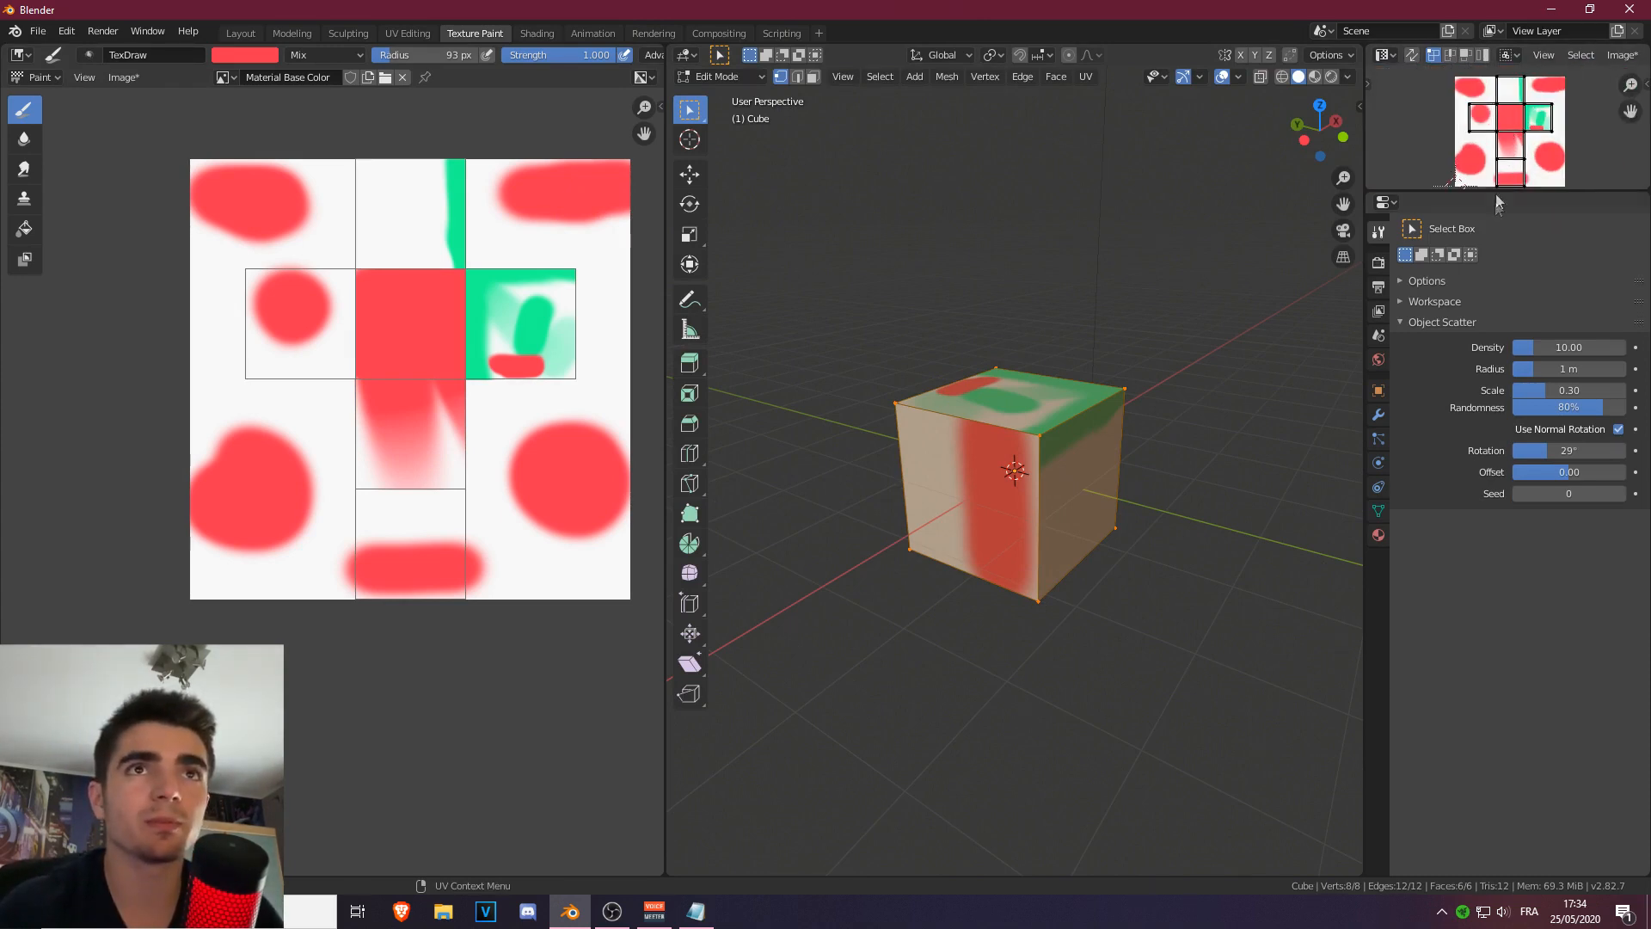
# Enlarge the UV editor area in height and width and frame the cube's UV layout in it.
pyautogui.moveTo(1481, 190); pyautogui.dragTo(1416, 502)
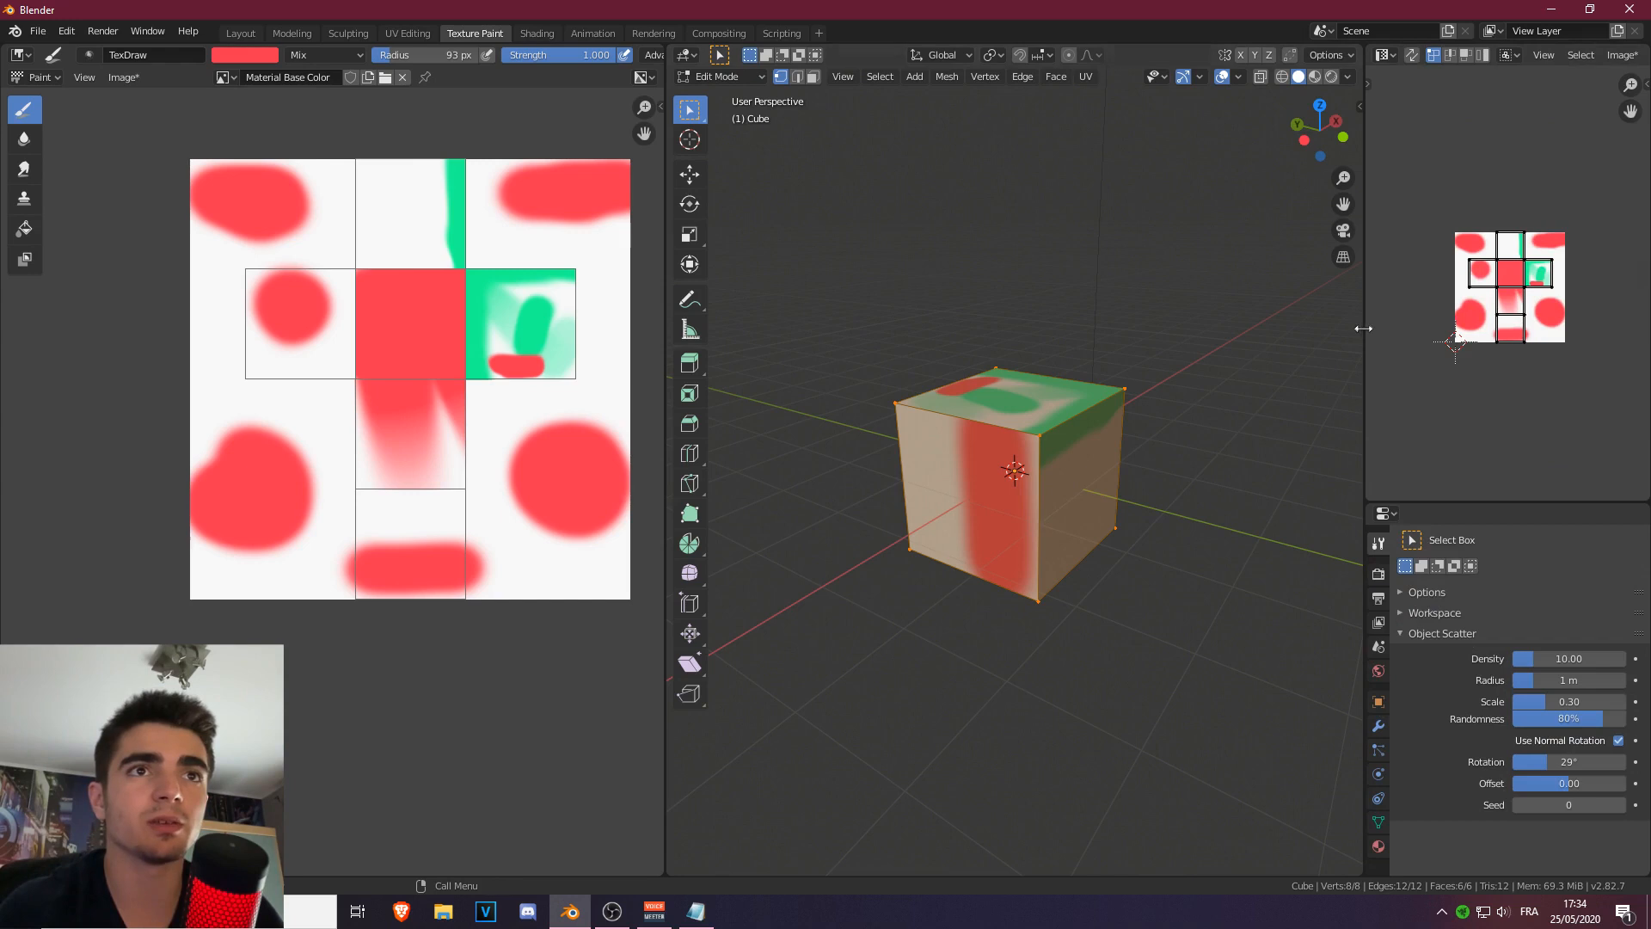
pyautogui.moveTo(1363, 329); pyautogui.dragTo(1105, 329)
pyautogui.scroll(5, 1367, 258)
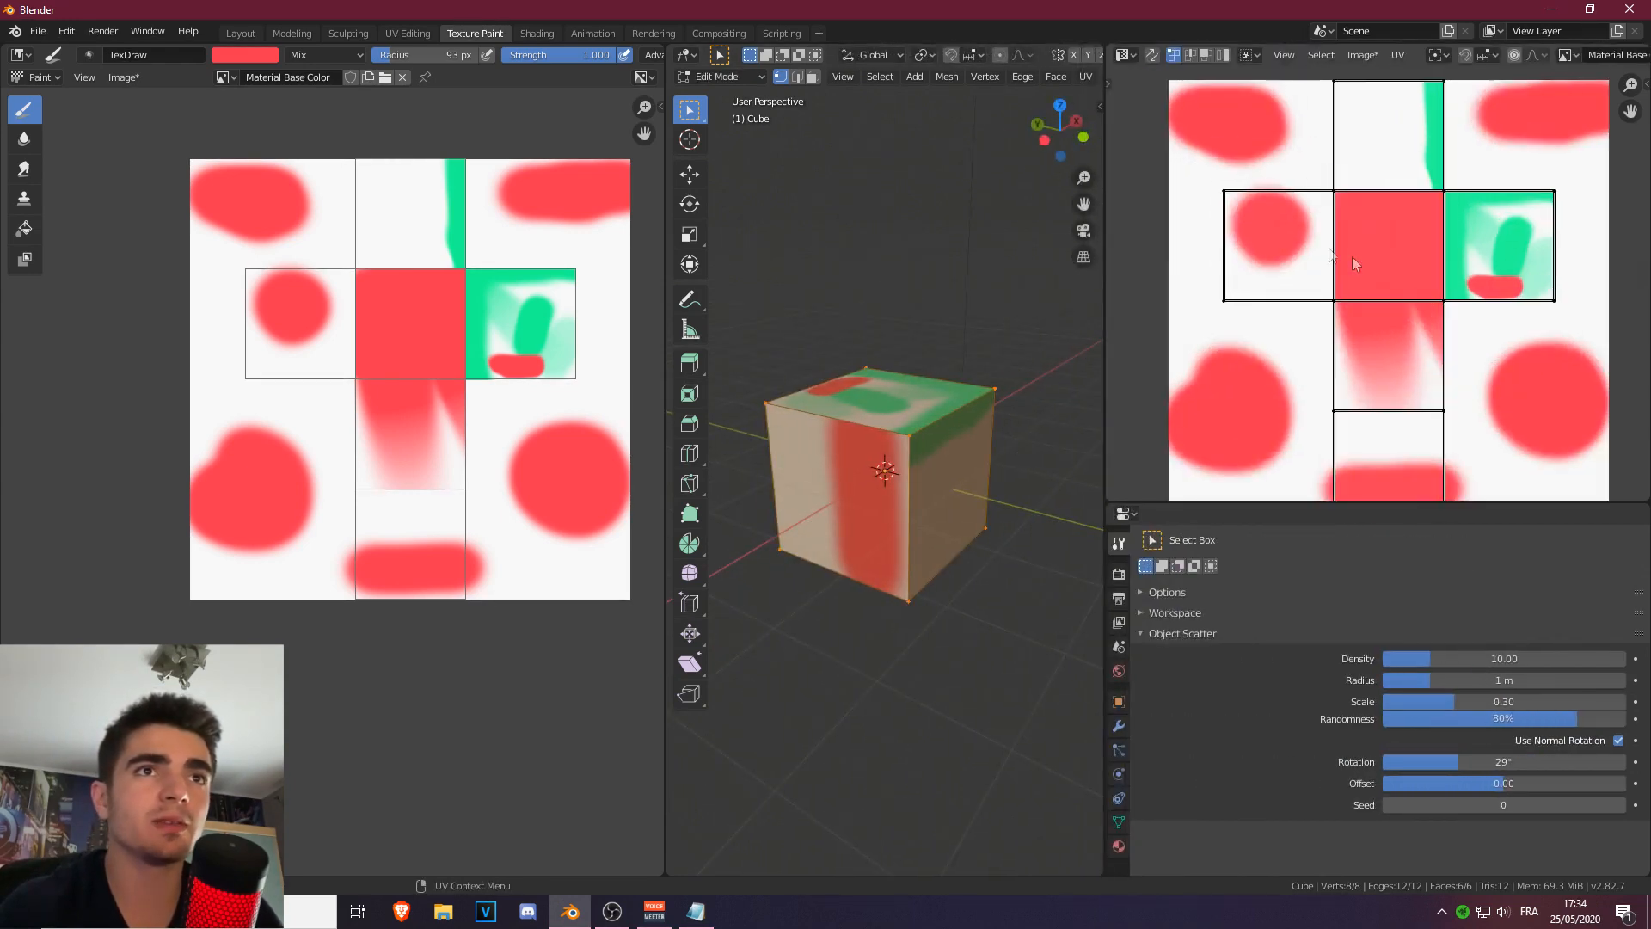
# Select all of the cube's UVs and move them about one face to the right and half a face down on the texture.
pyautogui.scroll(-2, 1367, 257)
pyautogui.press('a')
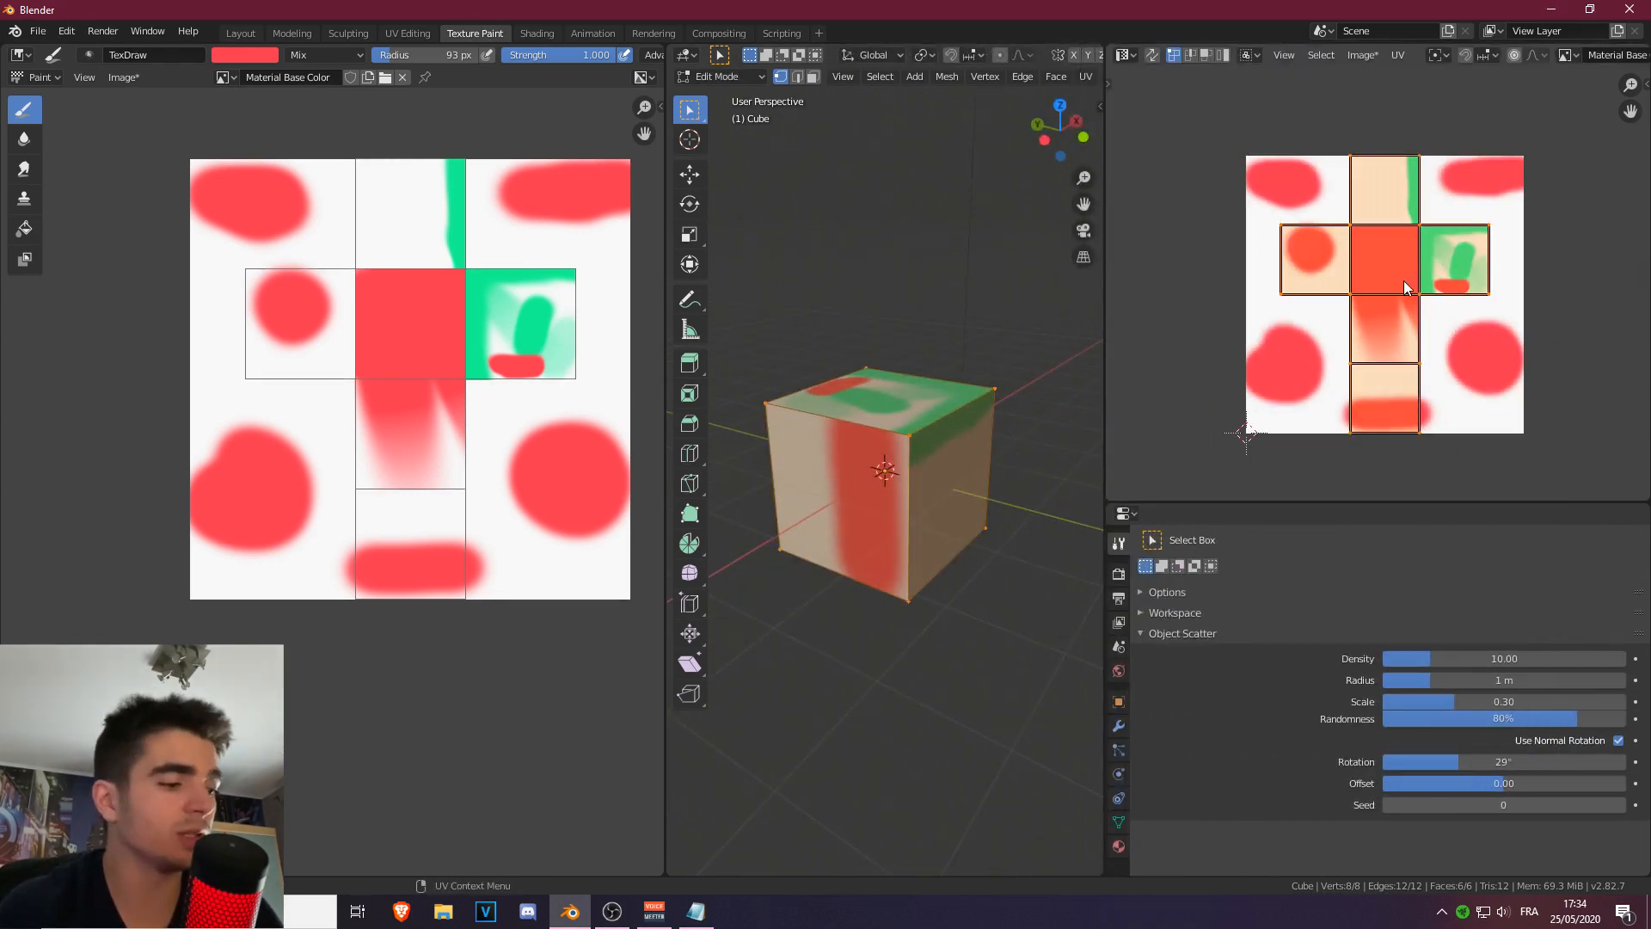
pyautogui.press('g')
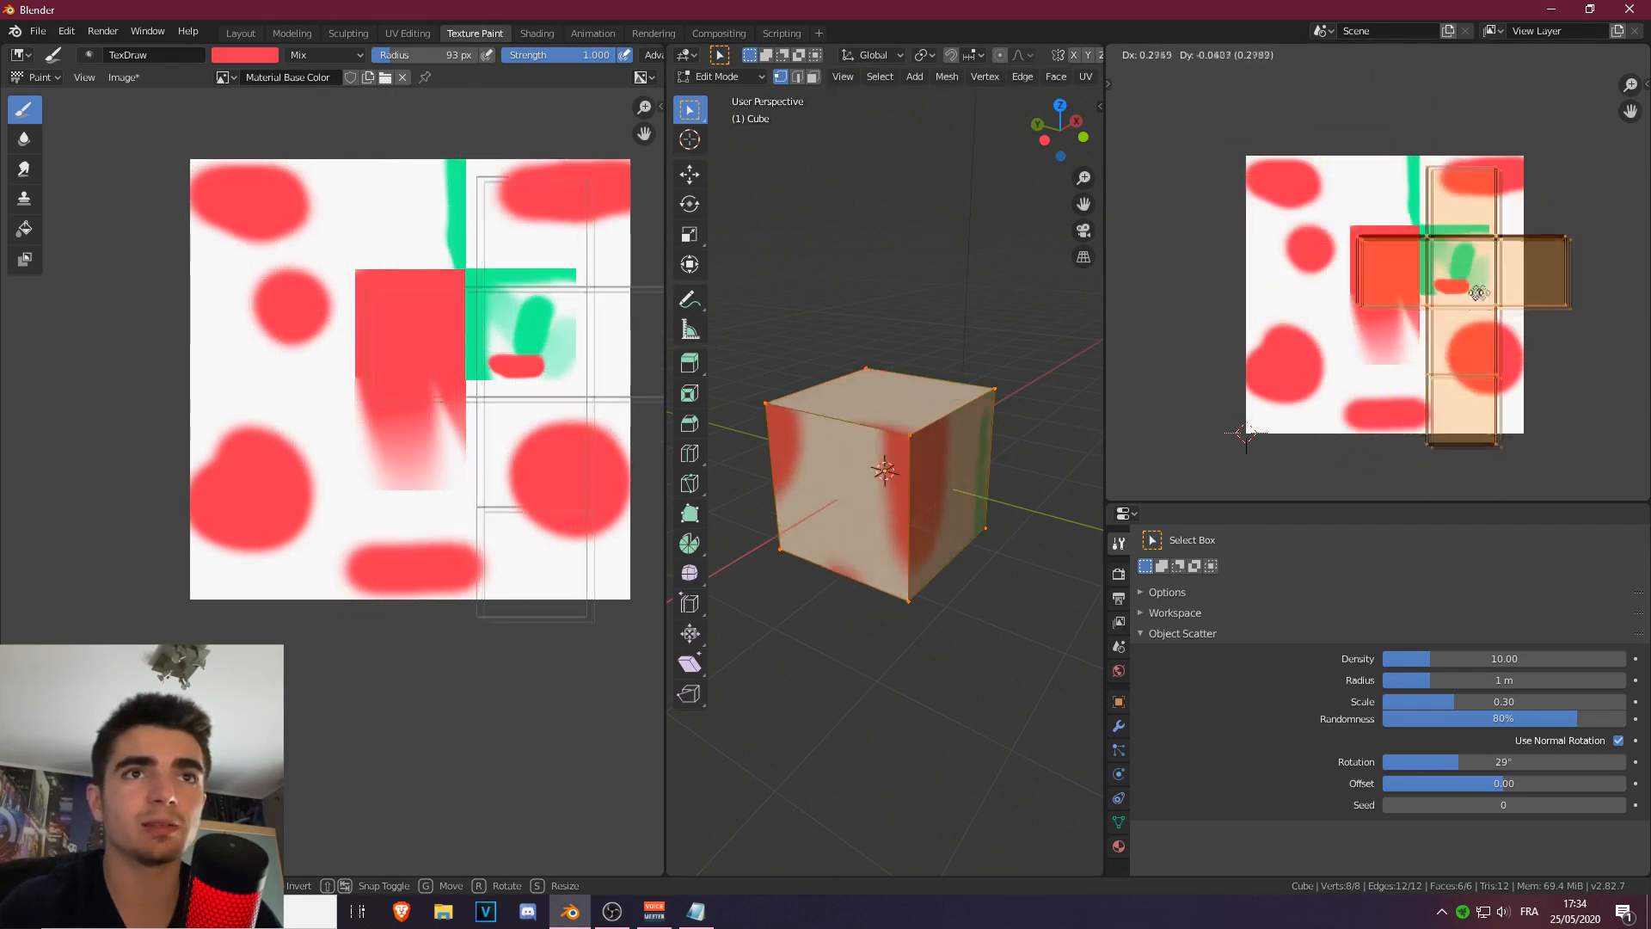
pyautogui.click(1473, 318)
pyautogui.scroll(3, 1419, 241)
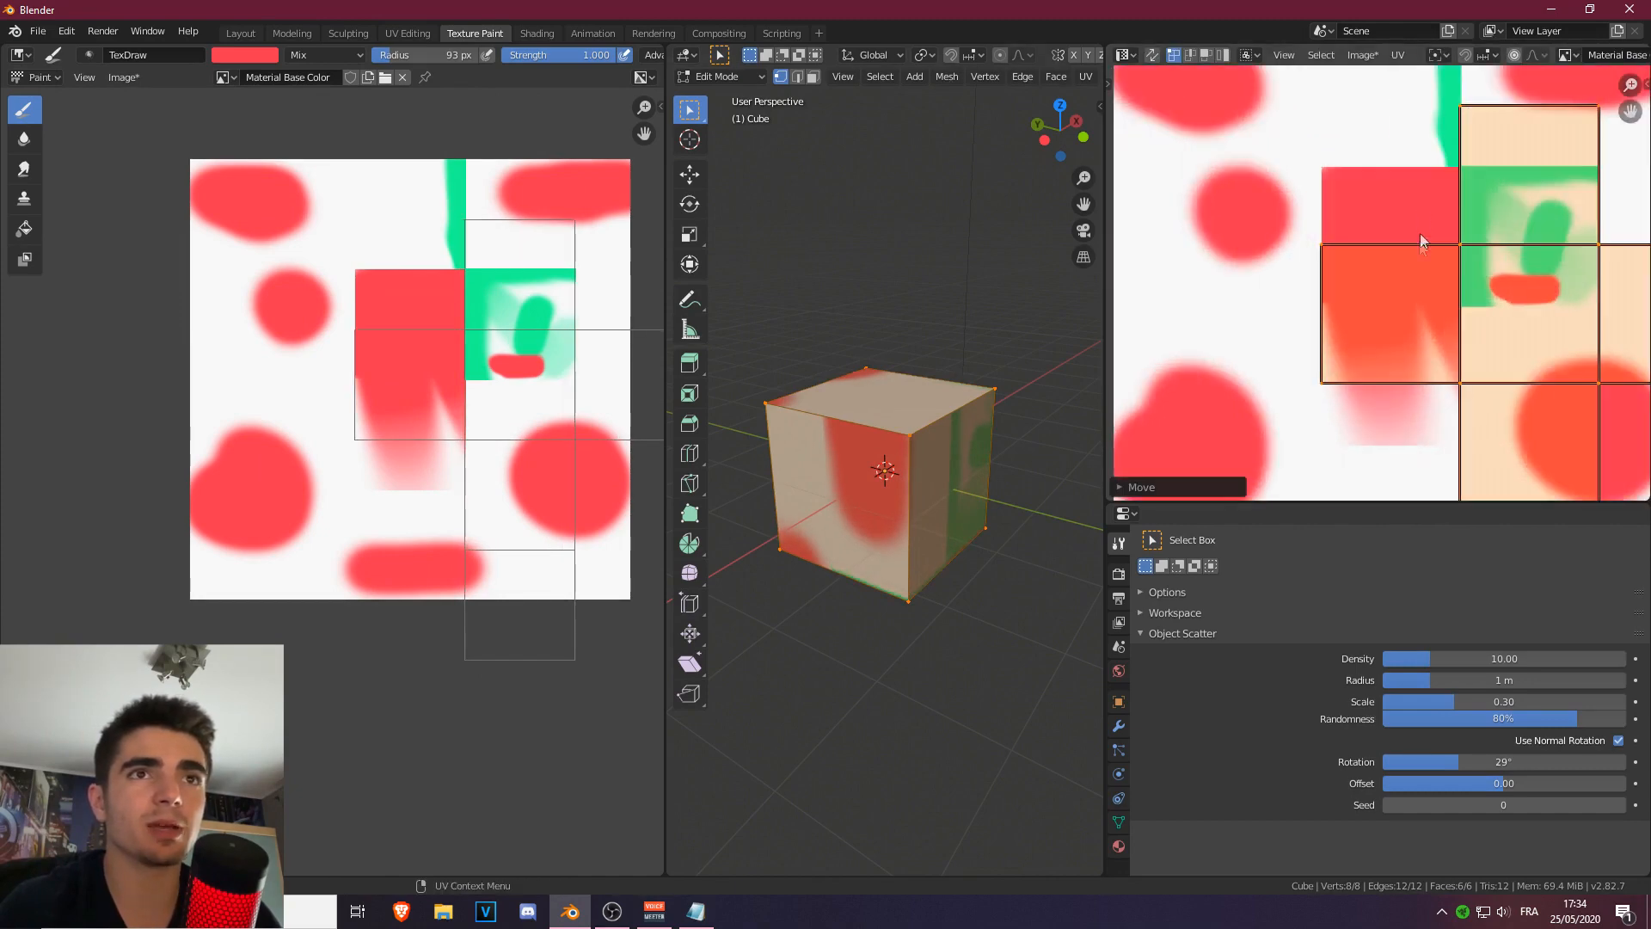
pyautogui.scroll(4, 378, 252)
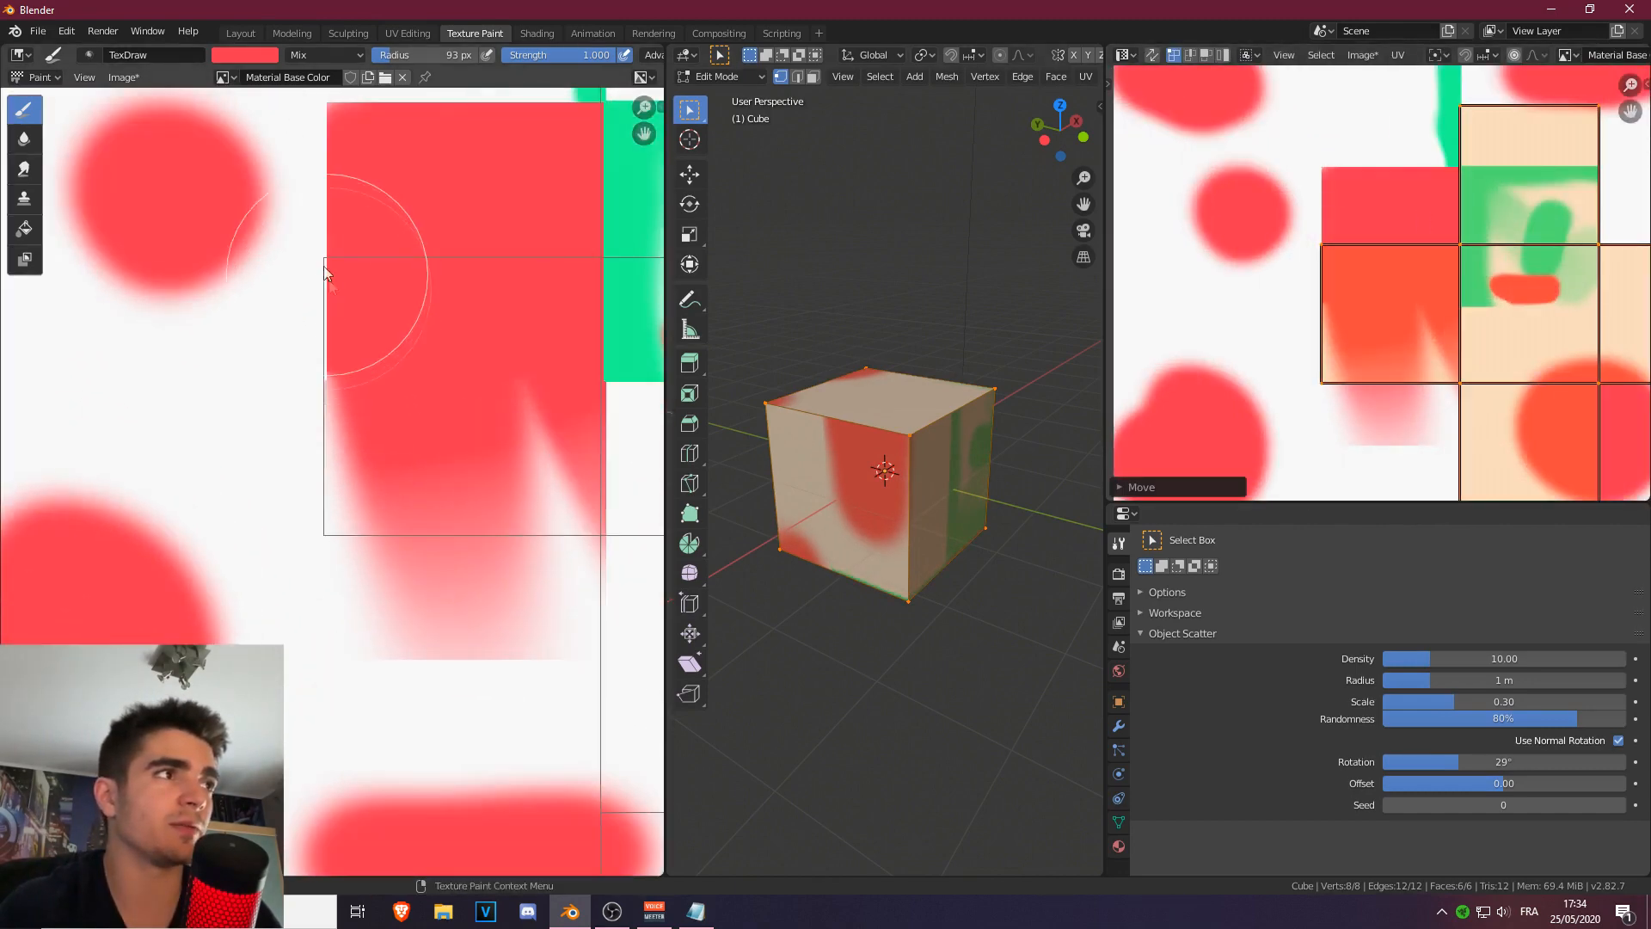
pyautogui.scroll(-3, 328, 280)
pyautogui.scroll(1, 323, 387)
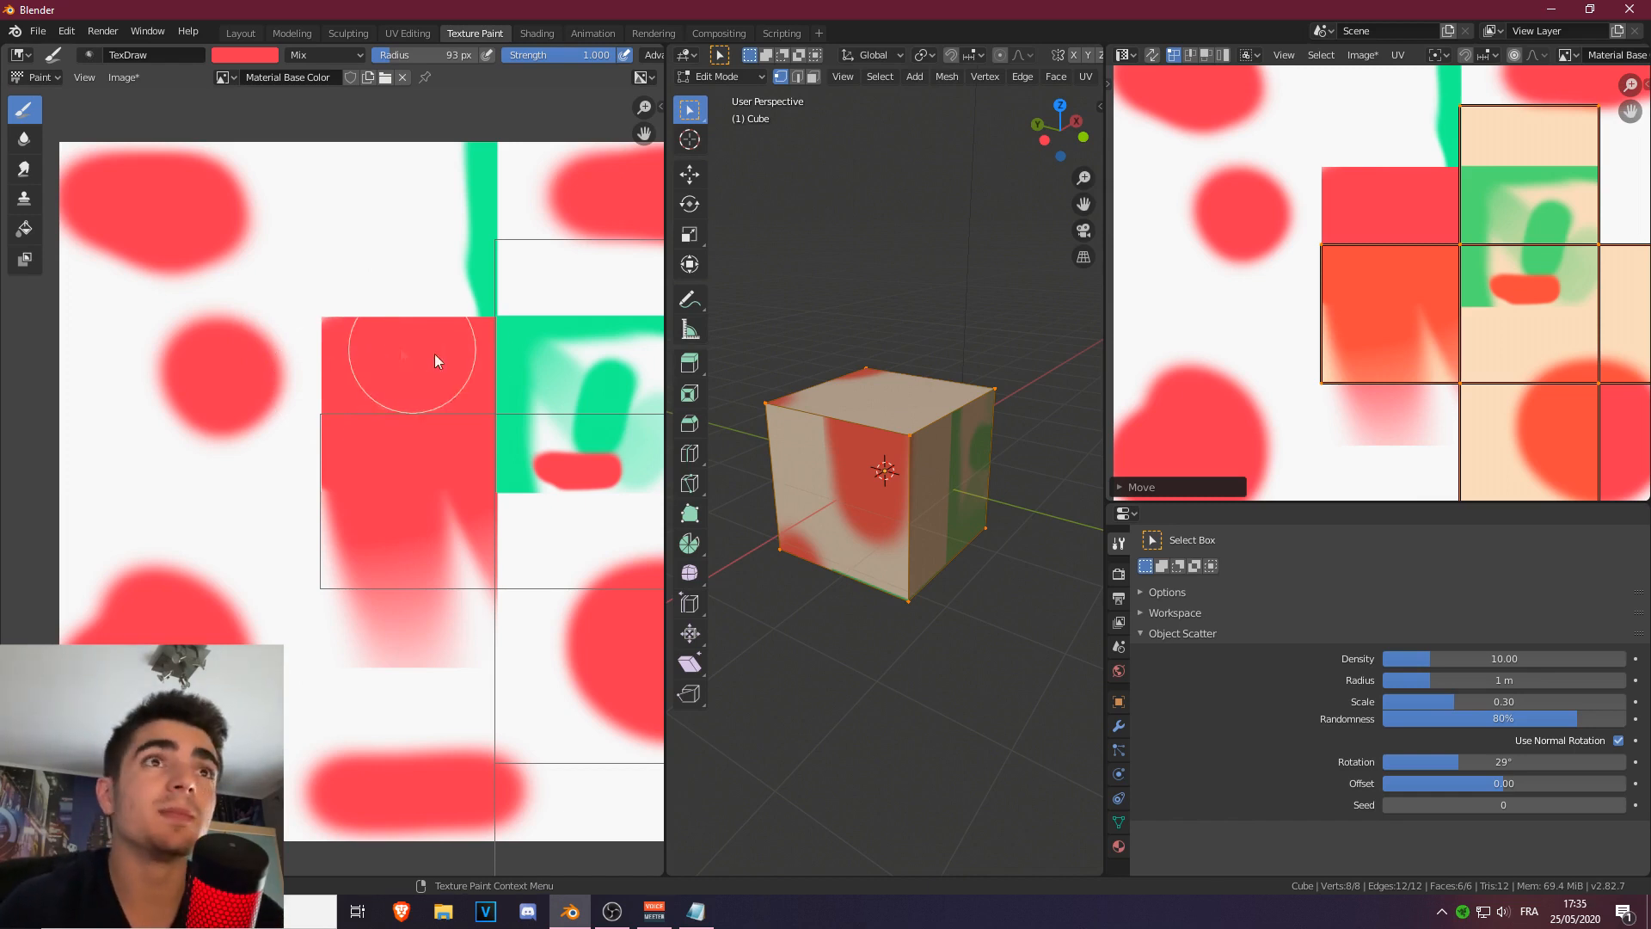
# Narrow the UV editor area again and change it back to the Outliner.
pyautogui.scroll(-2, 1405, 199)
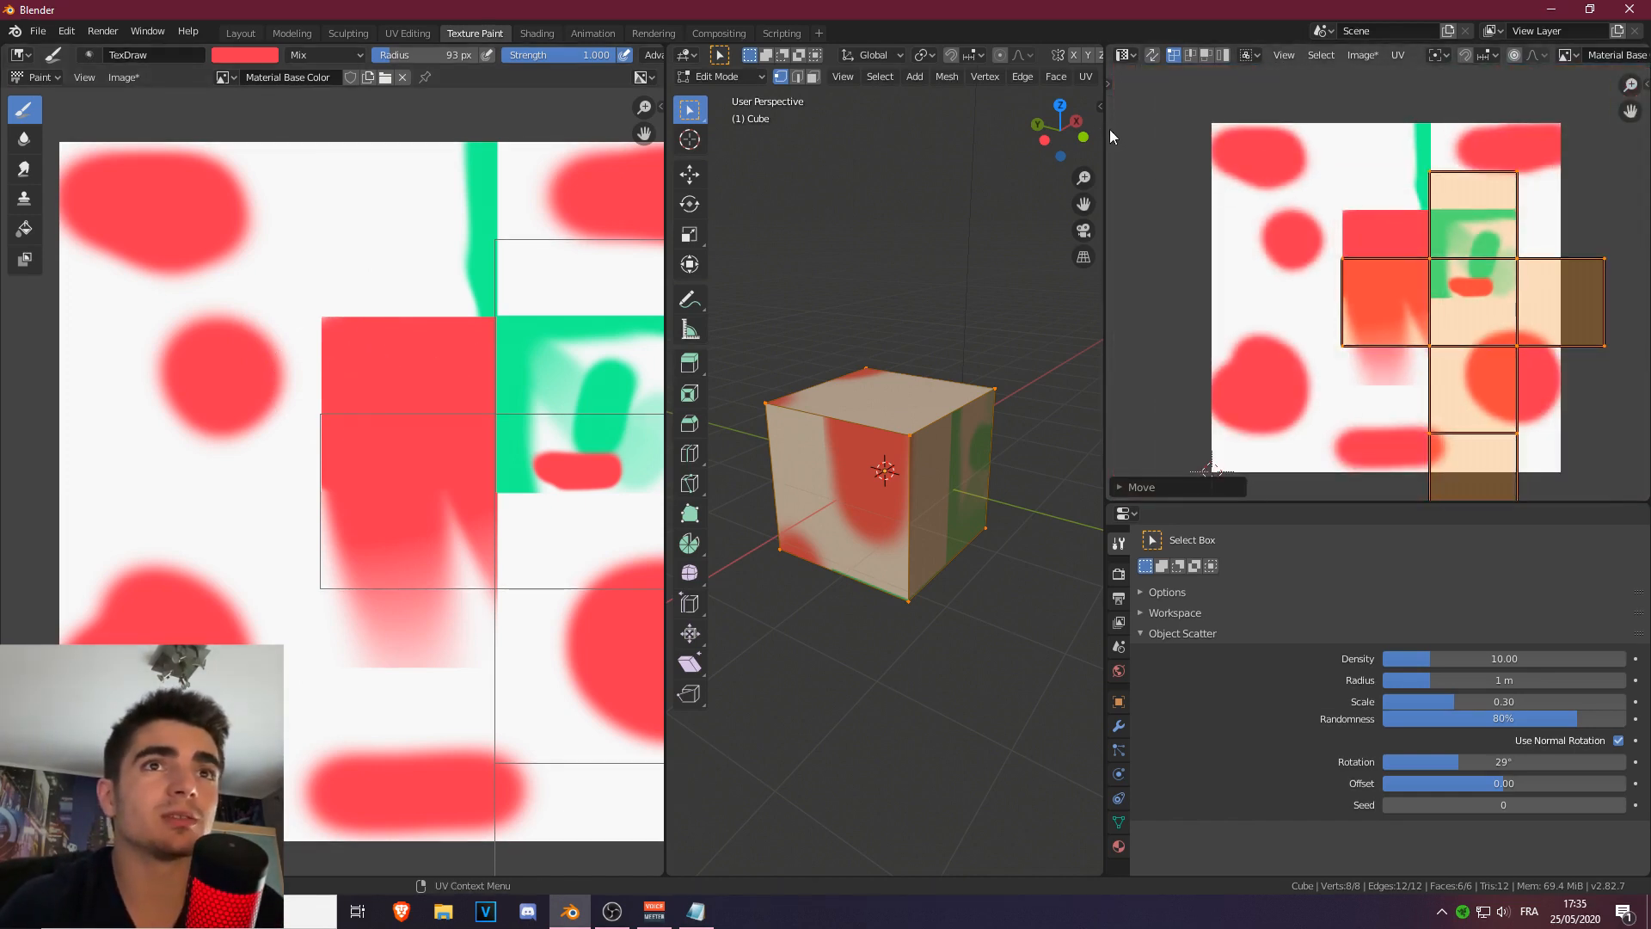
pyautogui.moveTo(1256, 152); pyautogui.dragTo(1256, 152)
pyautogui.moveTo(1107, 112); pyautogui.dragTo(1450, 196)
pyautogui.scroll(-4, 1548, 275)
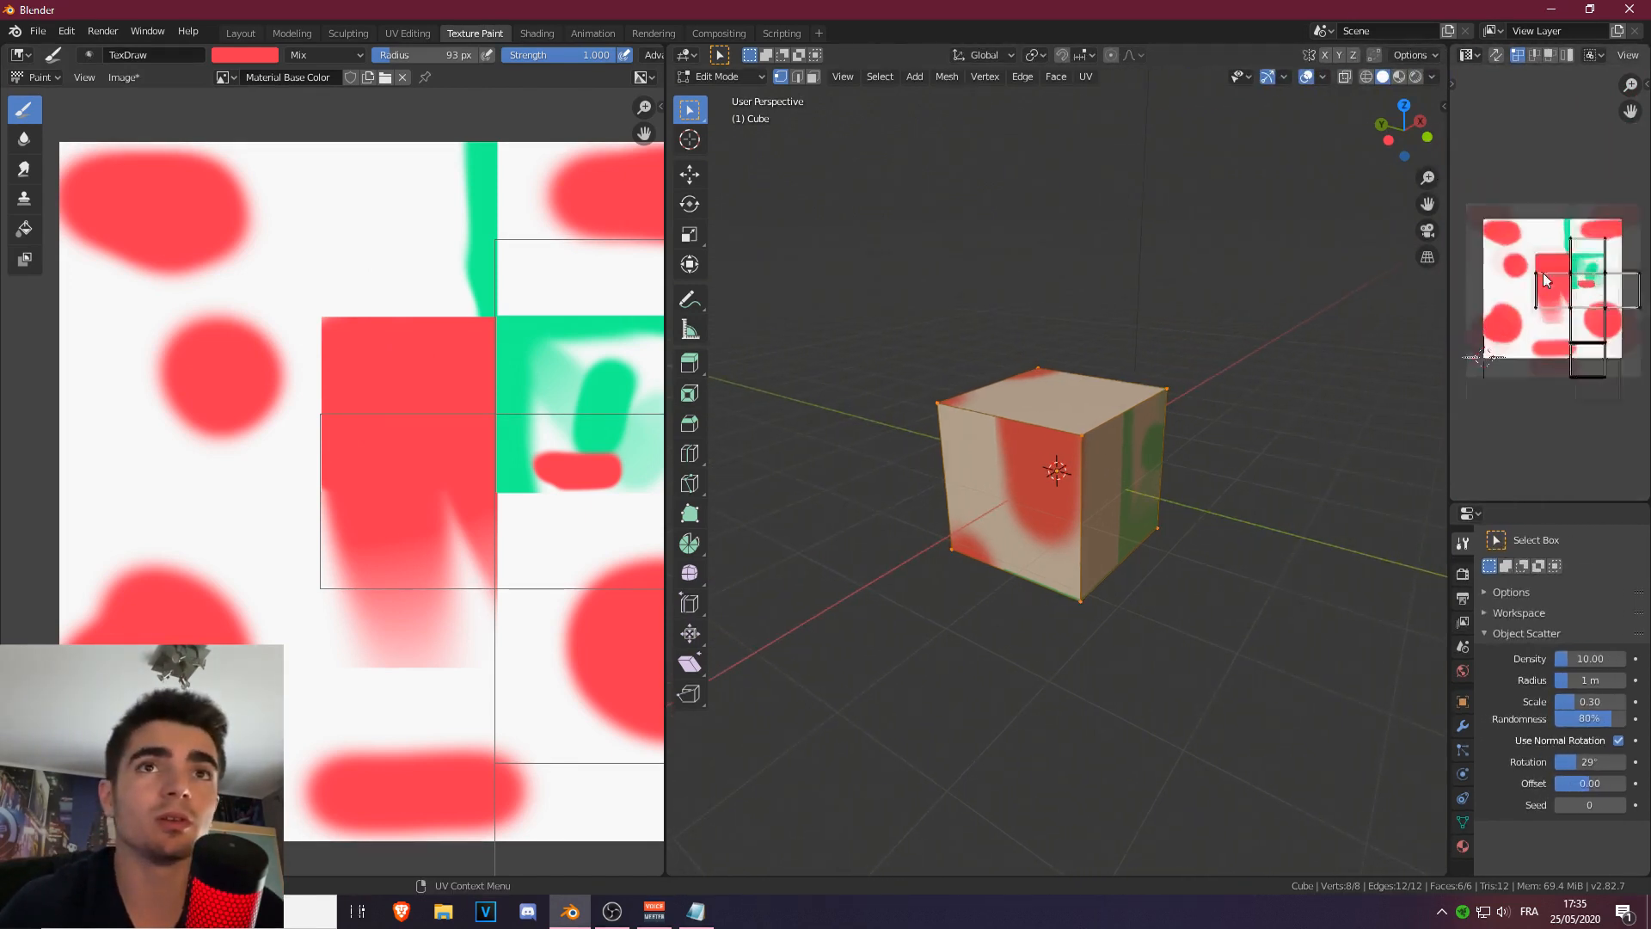
pyautogui.scroll(3, 1554, 275)
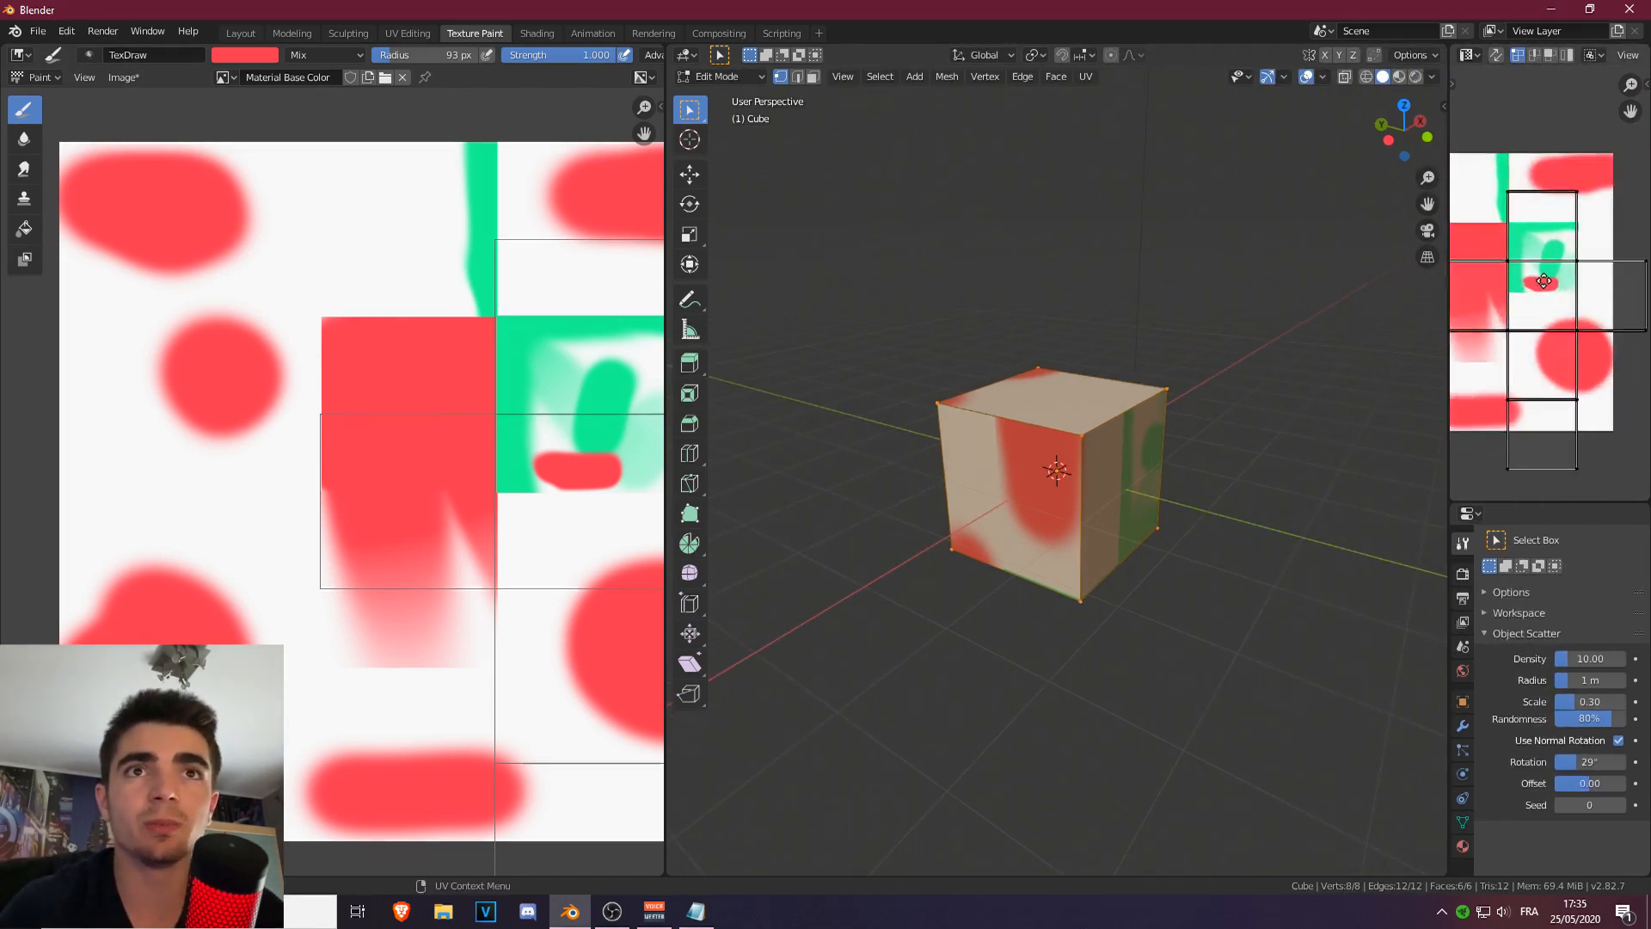
pyautogui.click(1472, 55)
pyautogui.click(1388, 118)
pyautogui.scroll(-2, 478, 427)
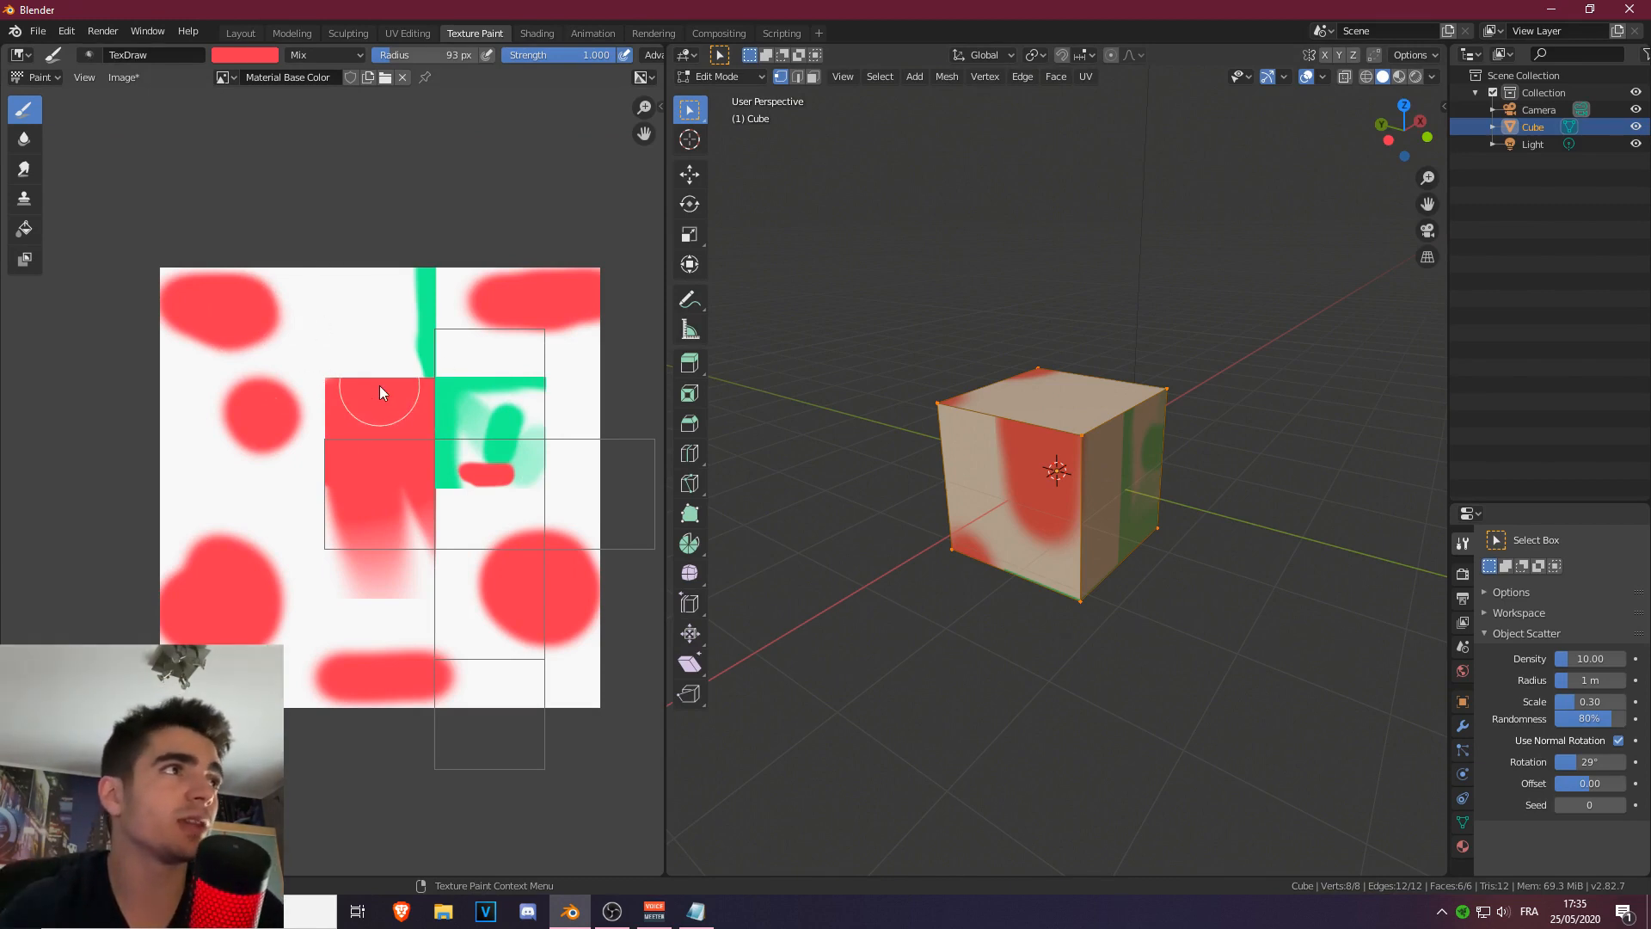
# Look through the image commands and the other texture paint tools, including Fill, and return to the Draw tool.
pyautogui.click(123, 77)
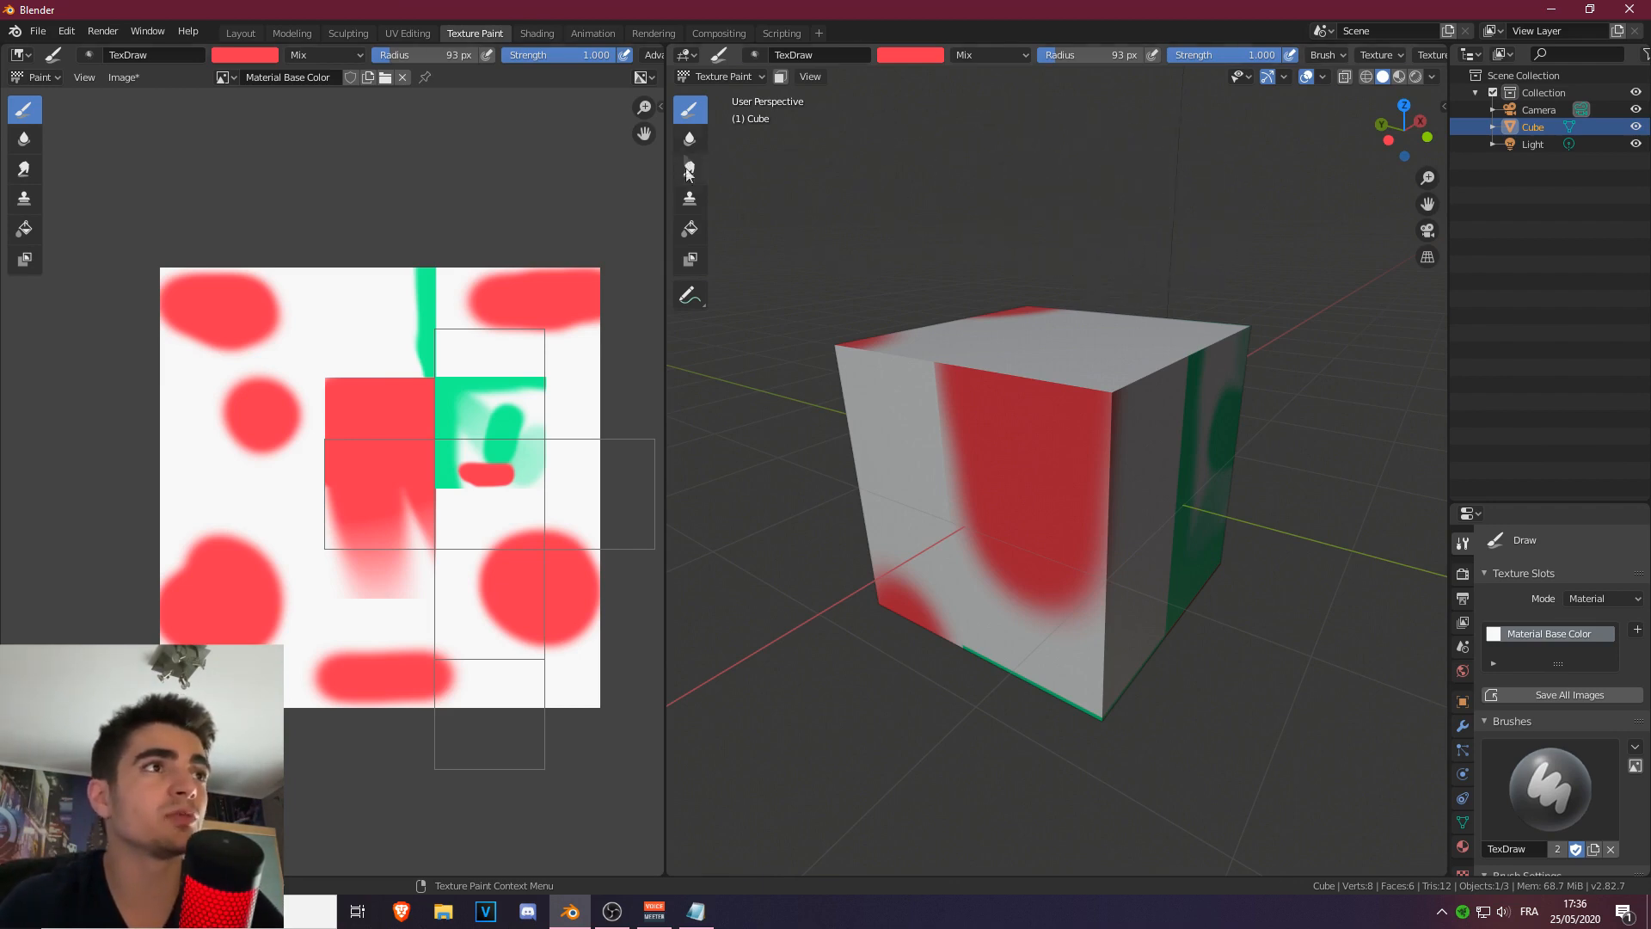
pyautogui.click(689, 139)
pyautogui.click(689, 258)
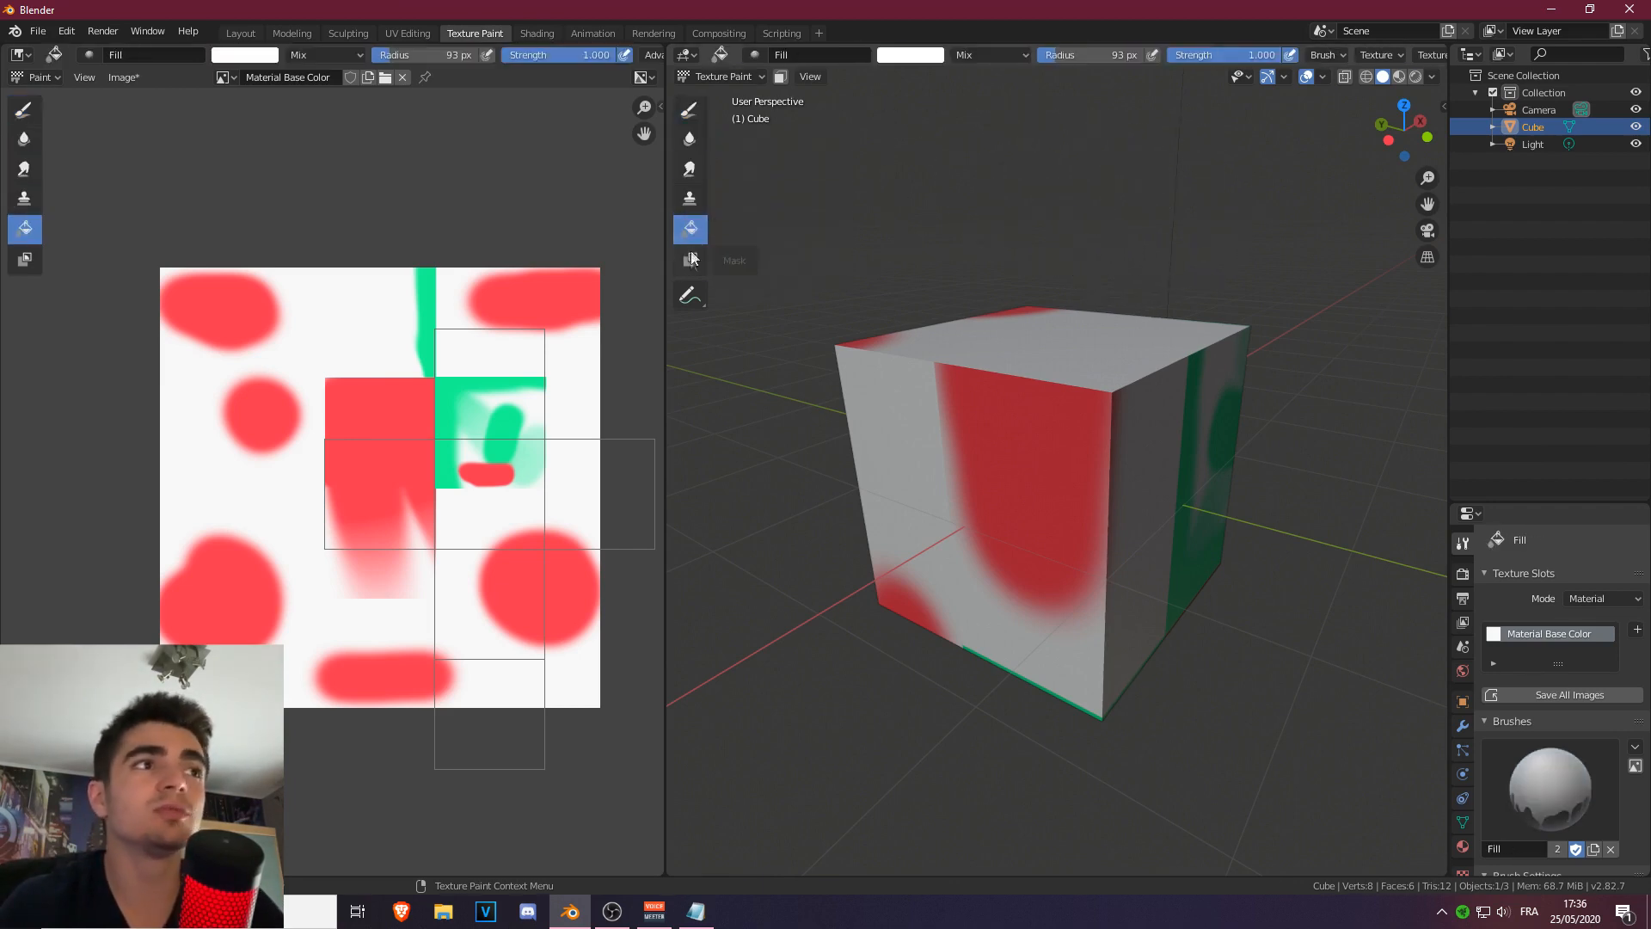
pyautogui.click(689, 109)
pyautogui.moveTo(1141, 395)
pyautogui.mouseDown(button='middle')
pyautogui.moveTo(1122, 364)
pyautogui.moveTo(822, 320)
pyautogui.moveTo(1118, 353)
pyautogui.mouseUp(button='middle')
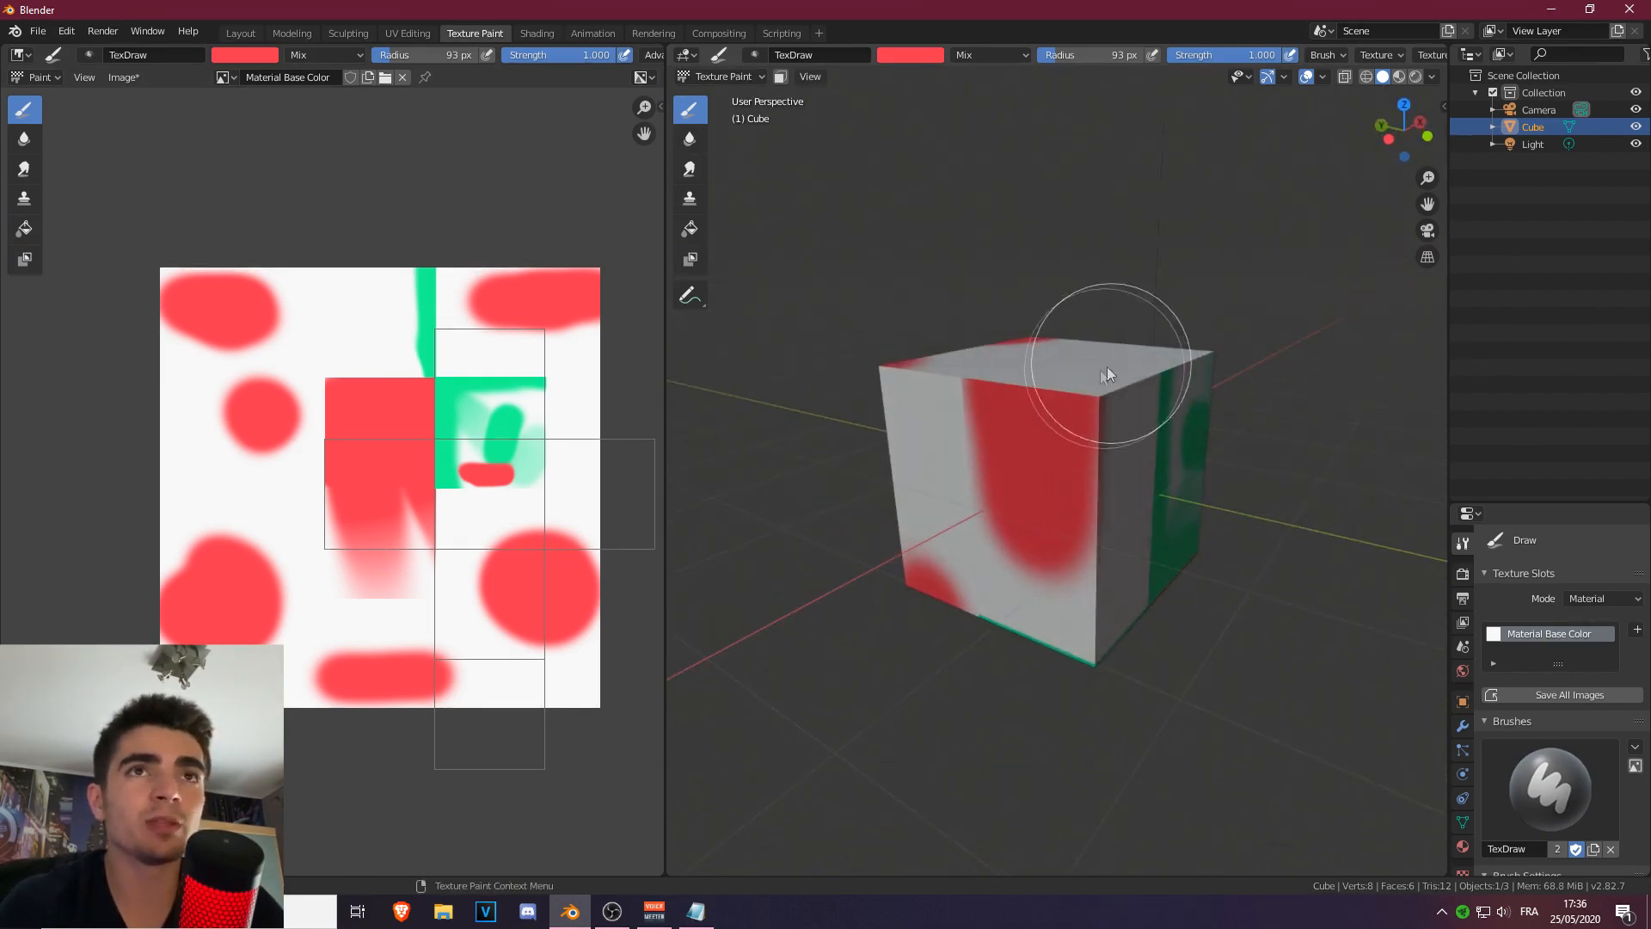